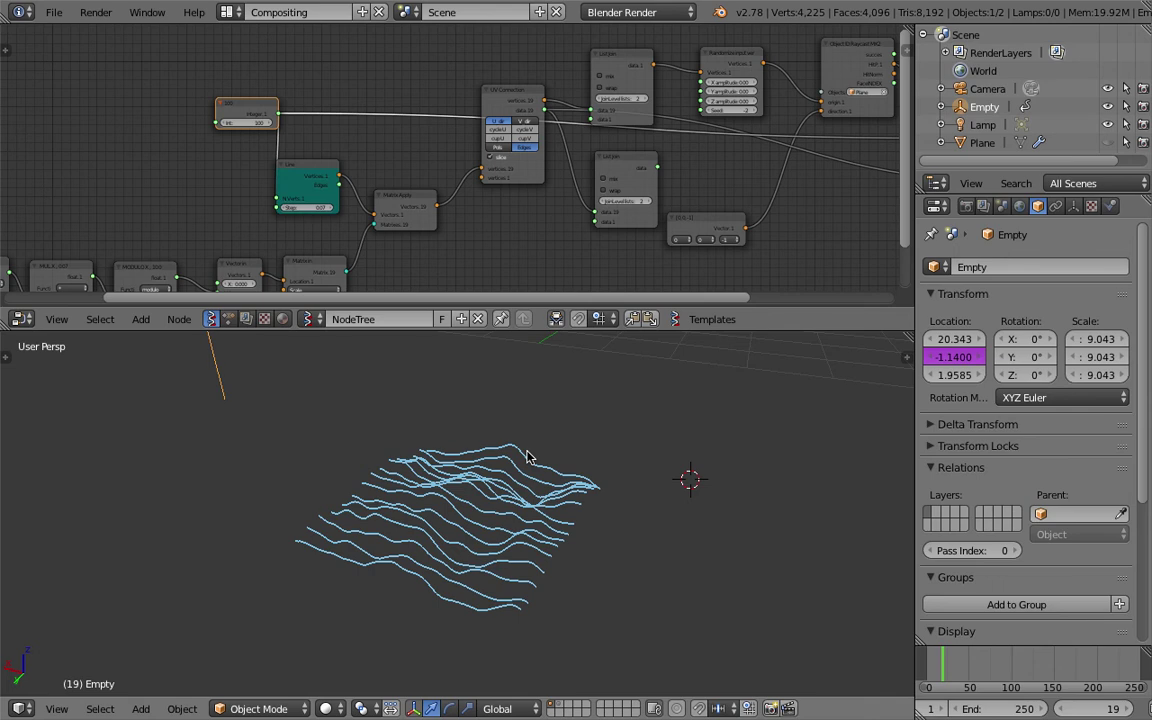
Play the animation from frame 1, examine the moving lines from several angles, and stop at frame 207.
middle_click_drag(620, 535, 650, 520)
scroll(442, 167, "down", 2)
middle_click_drag(494, 462, 596, 489)
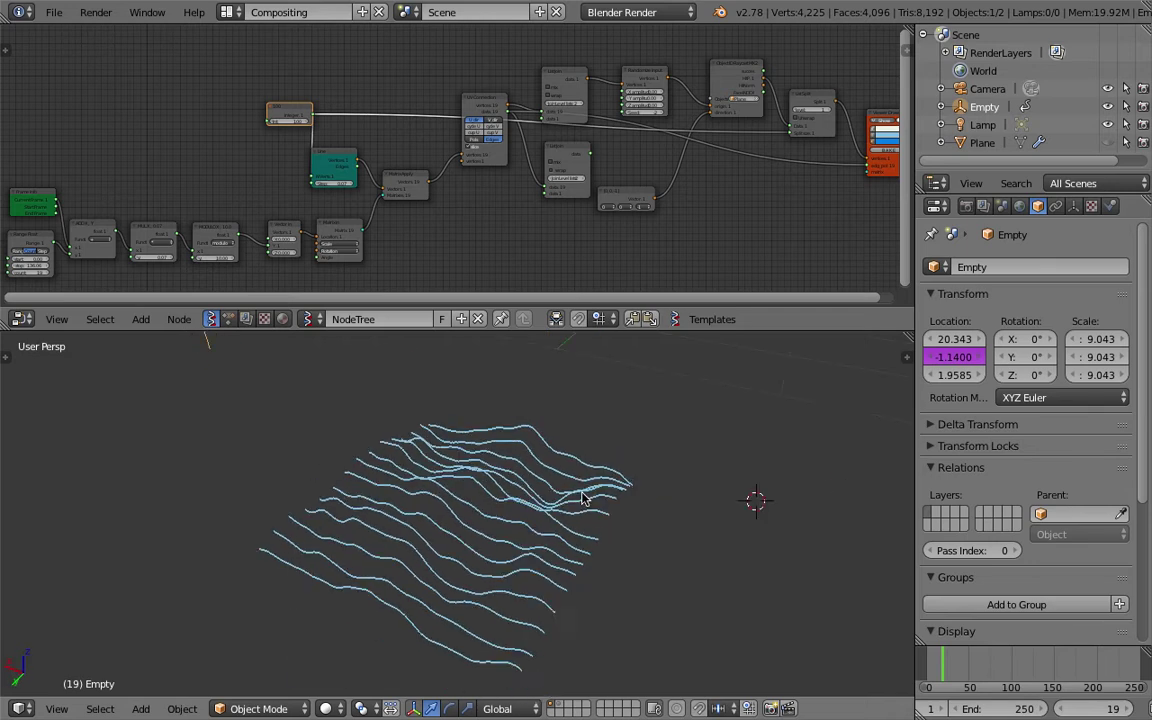
left_click_drag(668, 330, 660, 312)
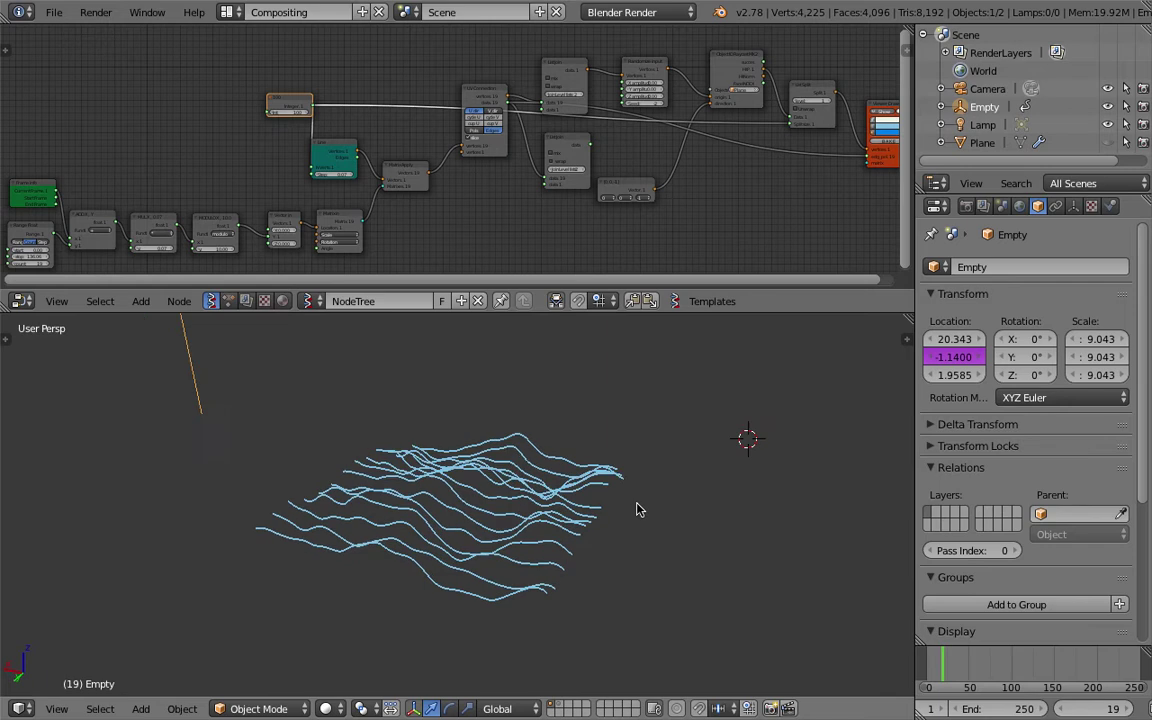
scroll(637, 510, "up", 2)
scroll(651, 513, "down", 3)
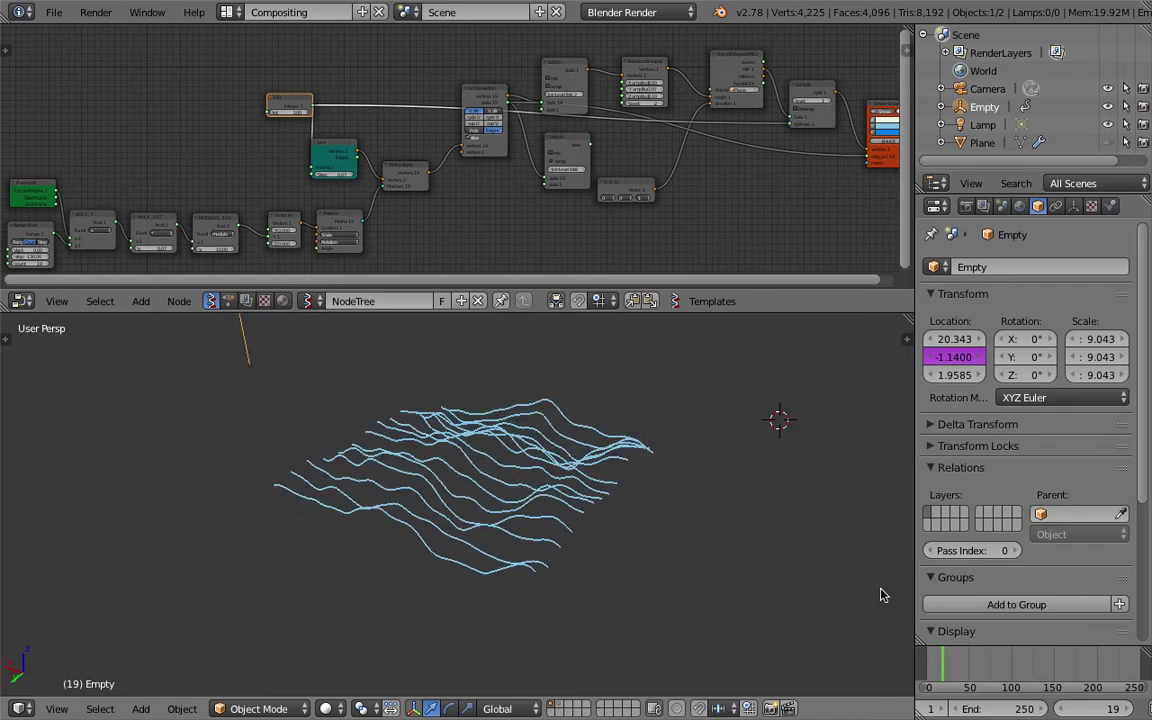
scroll(1001, 714, "down", 4)
left_click(1013, 709)
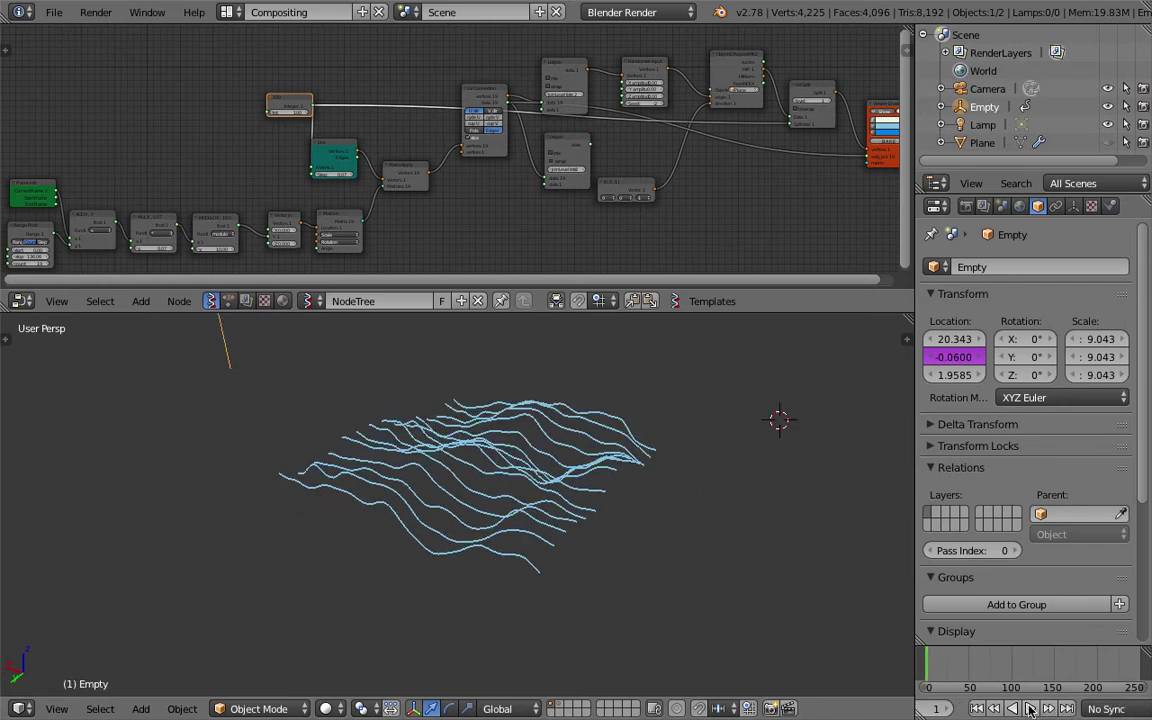
middle_click_drag(686, 535, 689, 581)
scroll(670, 560, "up", 4)
scroll(630, 527, "down", 5)
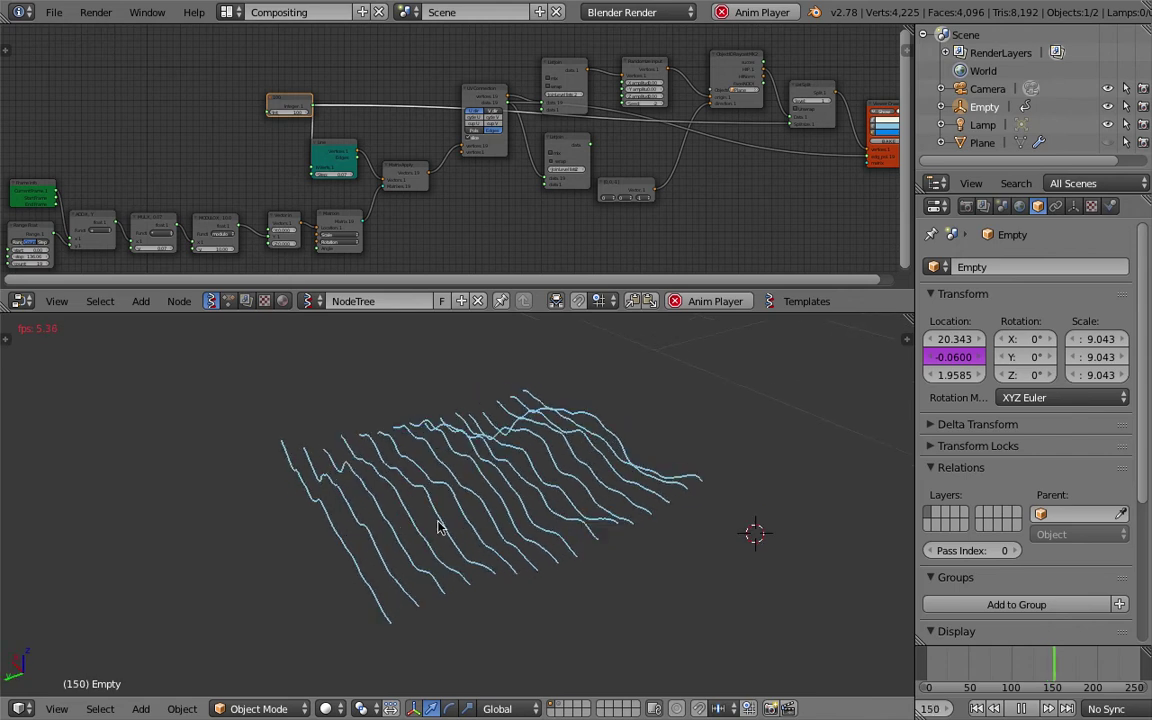
mouse_move(305, 495)
middle_mouse_down()
mouse_move(325, 500)
mouse_move(313, 489)
middle_mouse_up()
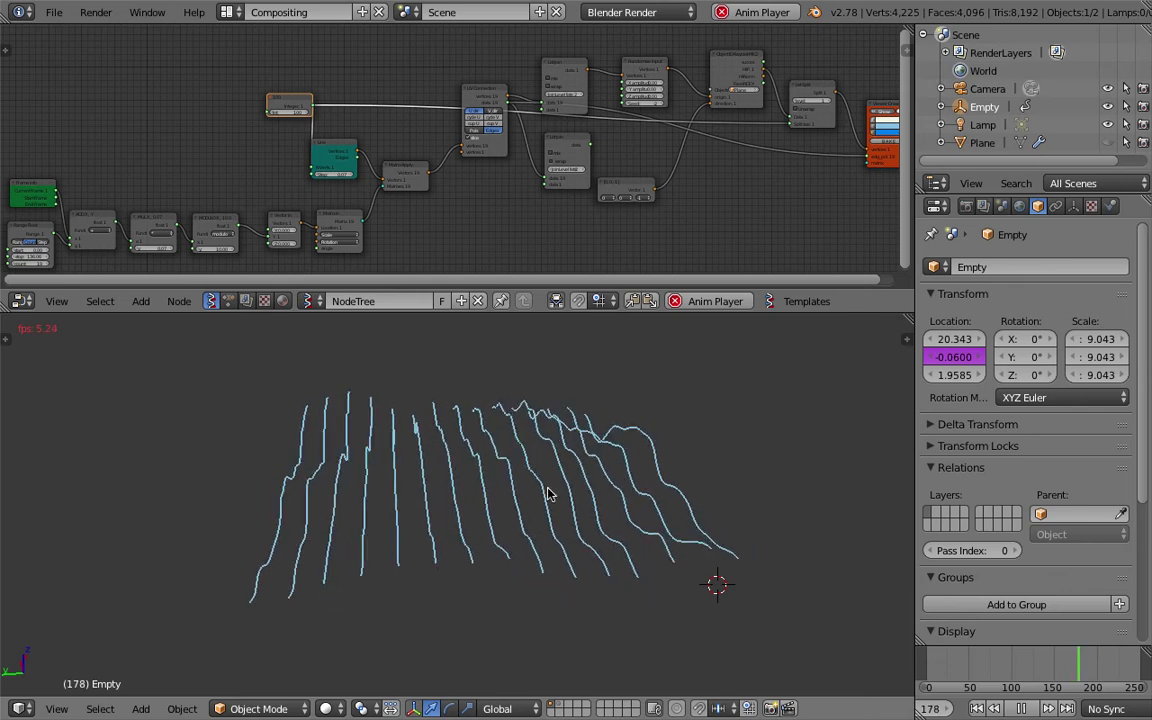
middle_click_drag(433, 507, 415, 520)
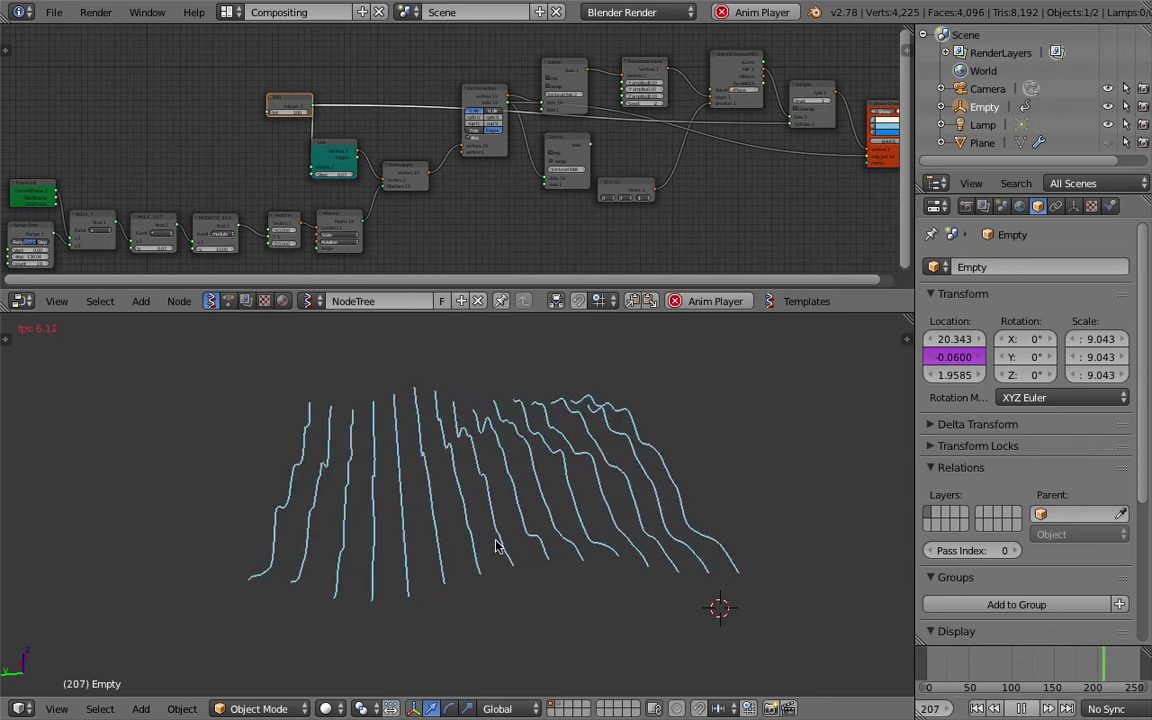
key("alt+a")
Turn on vertex display in the Viewer Draw node so the lines' points are drawn.
middle_click_drag(495, 546, 560, 424)
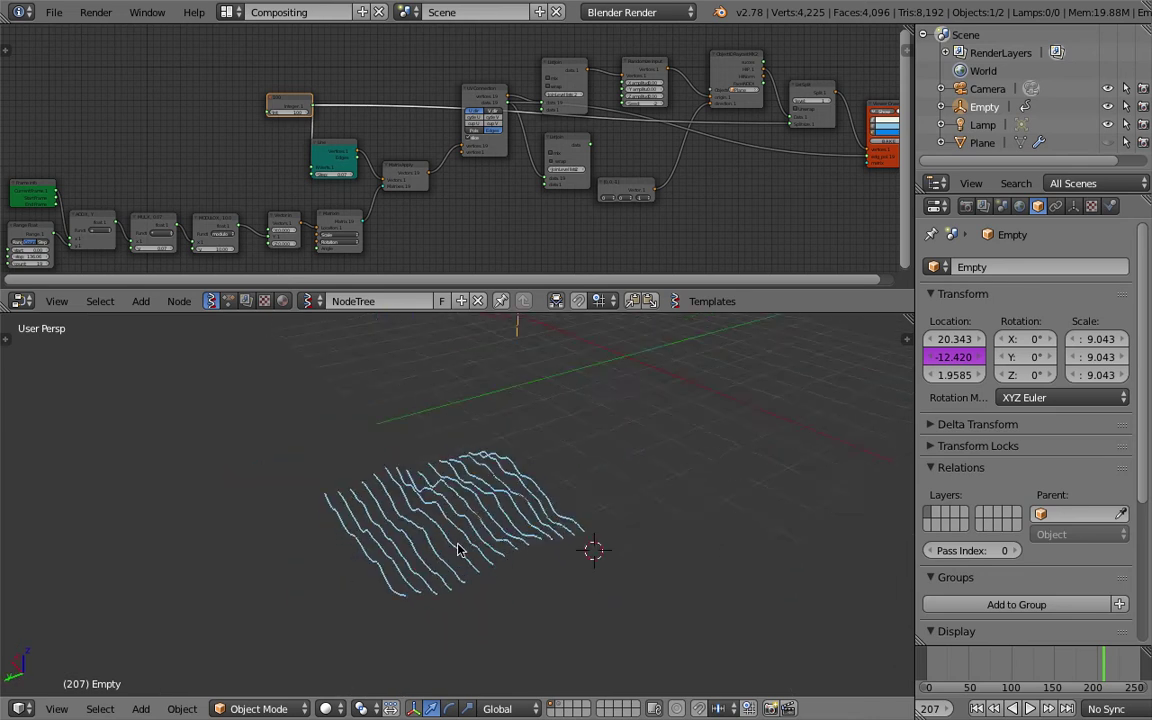
mouse_move(457, 550)
middle_mouse_down()
mouse_move(532, 488)
mouse_move(438, 540)
middle_mouse_up()
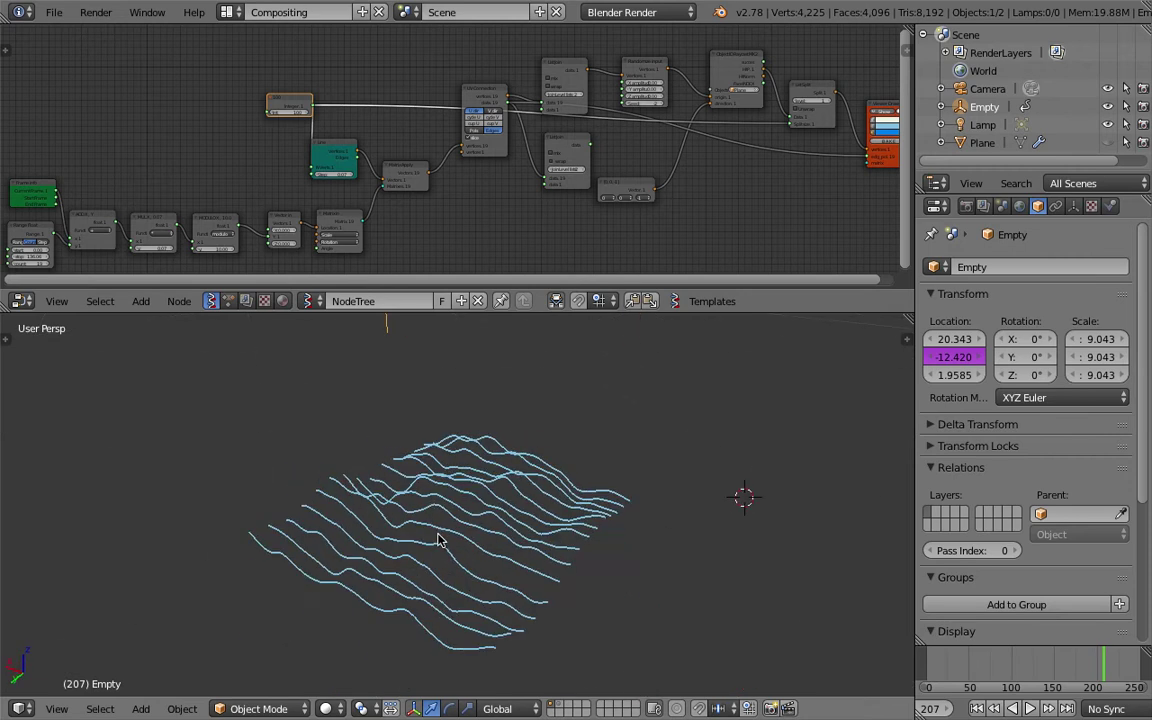
middle_click_drag(380, 515, 500, 480)
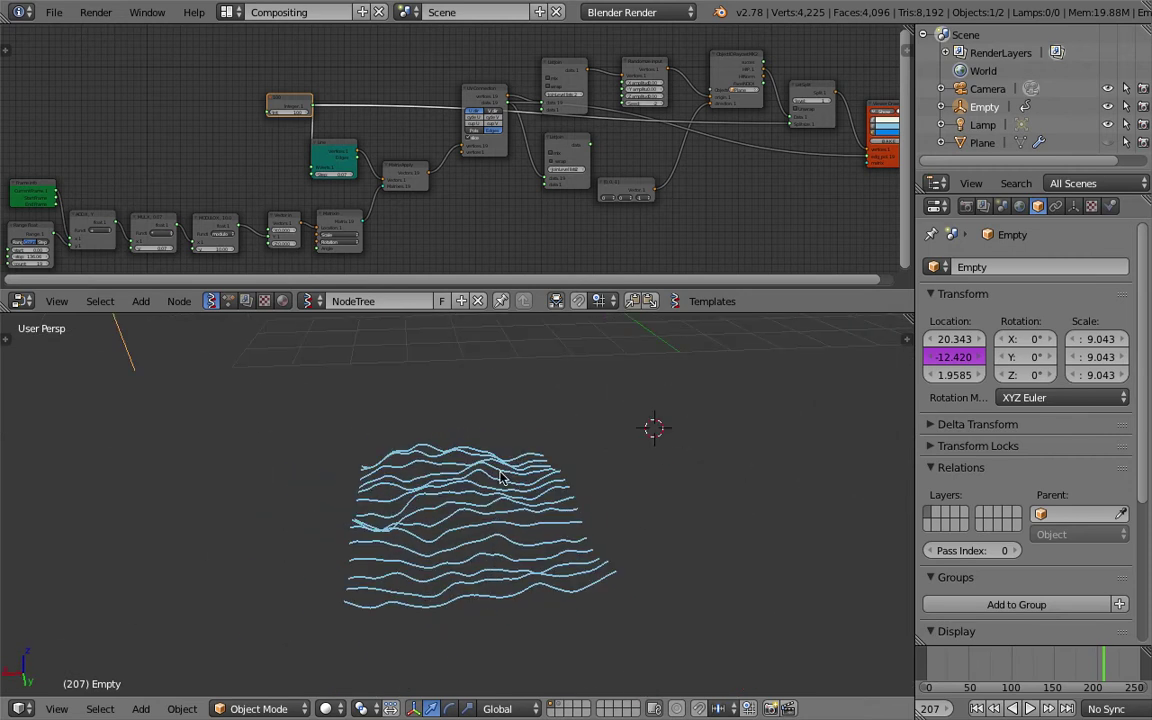
middle_click_drag(502, 478, 409, 468)
scroll(374, 520, "up", 2)
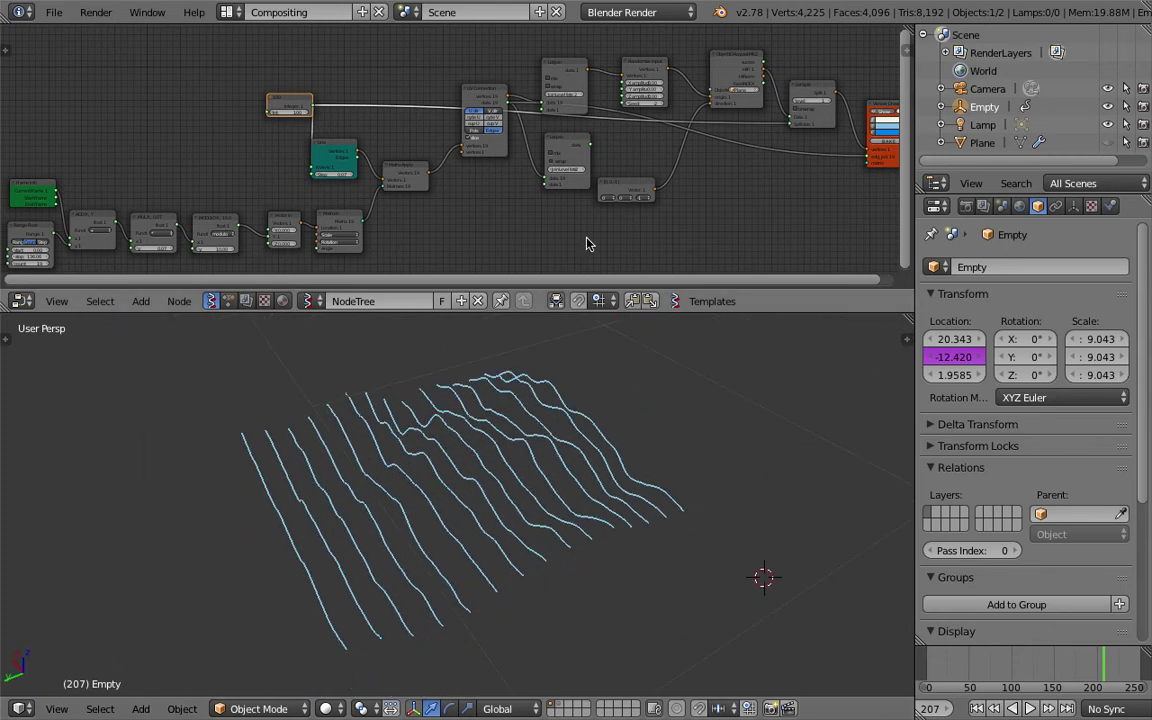
scroll(589, 242, "down", 2)
middle_click_drag(795, 175, 560, 178)
scroll(560, 179, "up", 5)
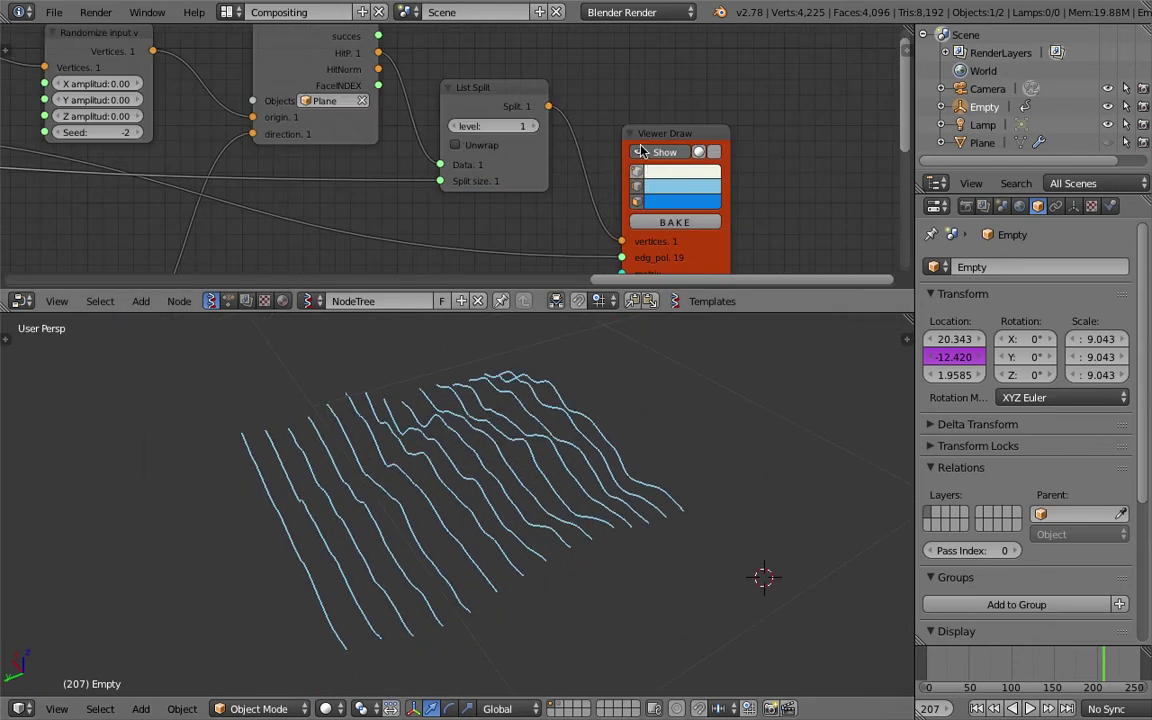
left_click(639, 173)
left_click(639, 173)
left_click(639, 173)
Save the scene over the existing blend file.
middle_click_drag(500, 462, 601, 458)
key("ctrl+s")
left_click(600, 458)
middle_click_drag(525, 510, 447, 514)
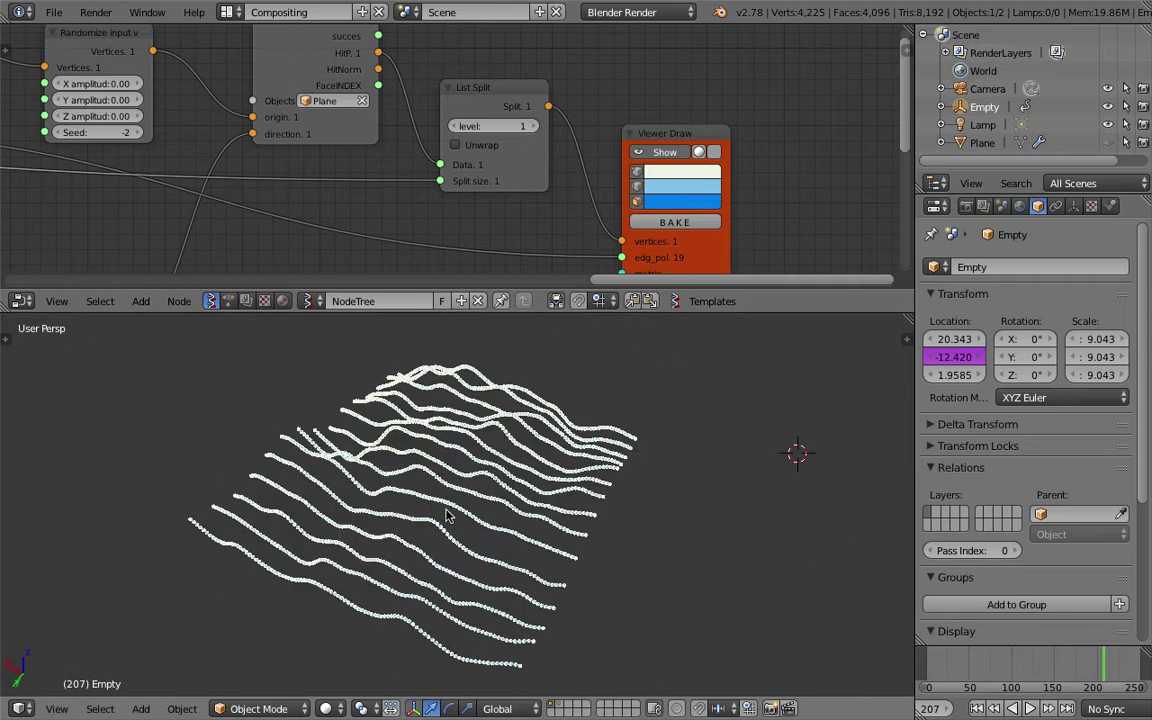
Set the integer node that feeds the Line node's vertex count to 46.
scroll(252, 140, "down", 1)
middle_click_drag(106, 133, 411, 139)
scroll(411, 139, "up", 4)
middle_click_drag(216, 137, 486, 147)
middle_click_drag(380, 191, 481, 145)
scroll(437, 183, "down", 1)
middle_click_drag(252, 211, 488, 147)
middle_click_drag(383, 137, 540, 195)
middle_click_drag(318, 132, 376, 185)
left_click_drag(348, 150, 294, 150)
Set the Line node's step to 0.16.
middle_click_drag(443, 251, 437, 175)
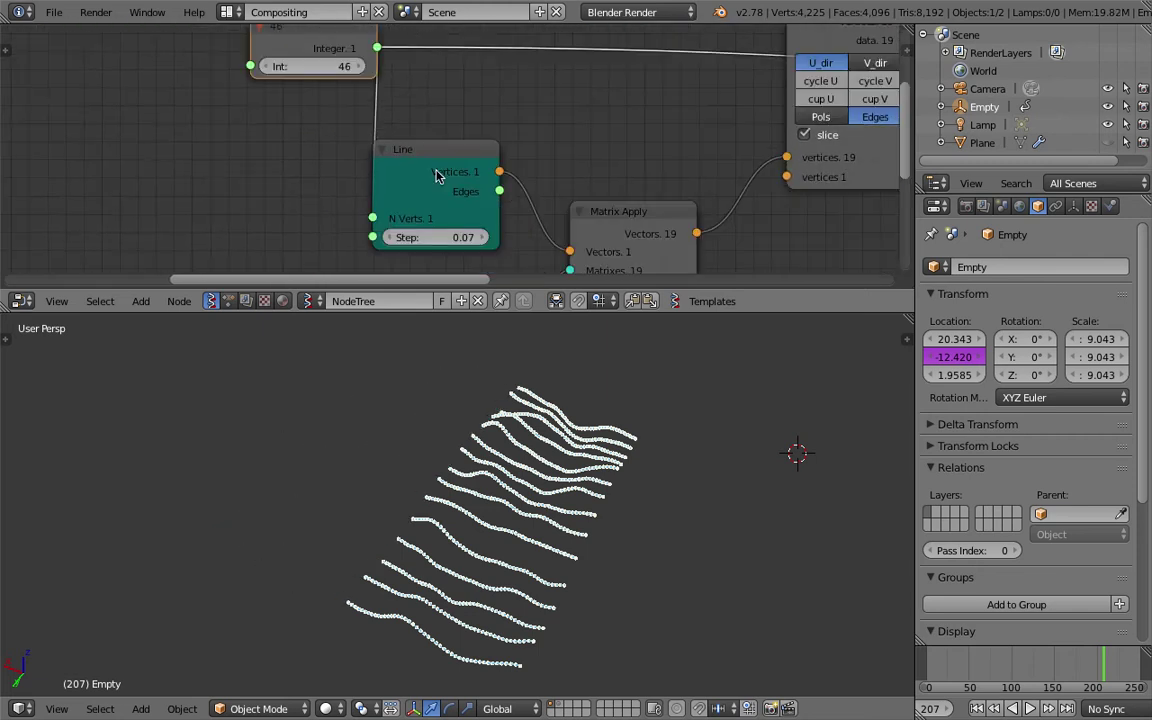
left_click_drag(438, 237, 480, 237)
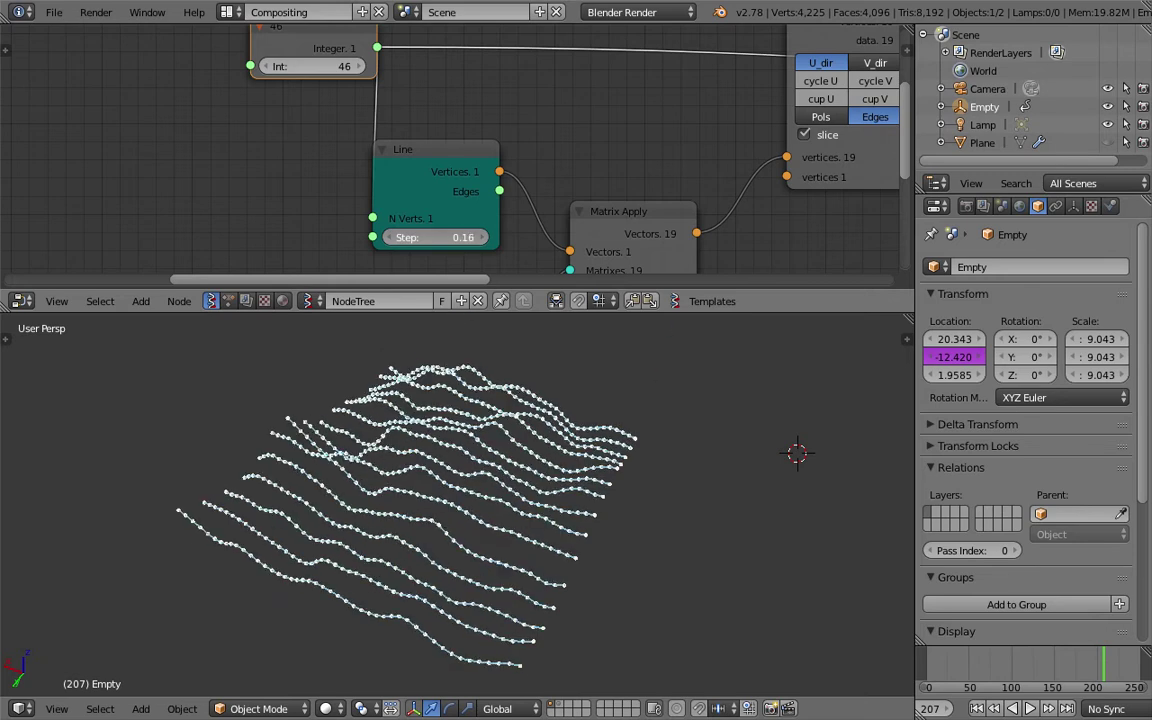
scroll(430, 505, "down", 3)
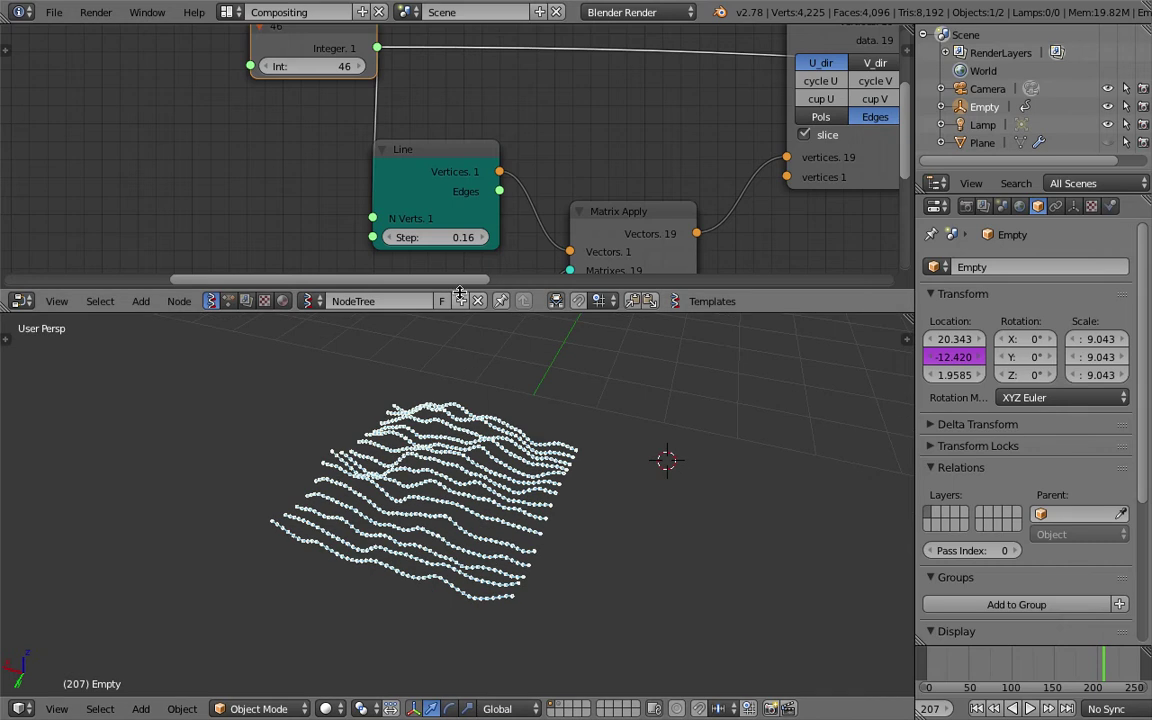
Make the Plane visible in the viewport and select it.
scroll(530, 192, "down", 1)
middle_click_drag(740, 163, 520, 136)
scroll(533, 138, "down", 3)
middle_click_drag(508, 217, 538, 164)
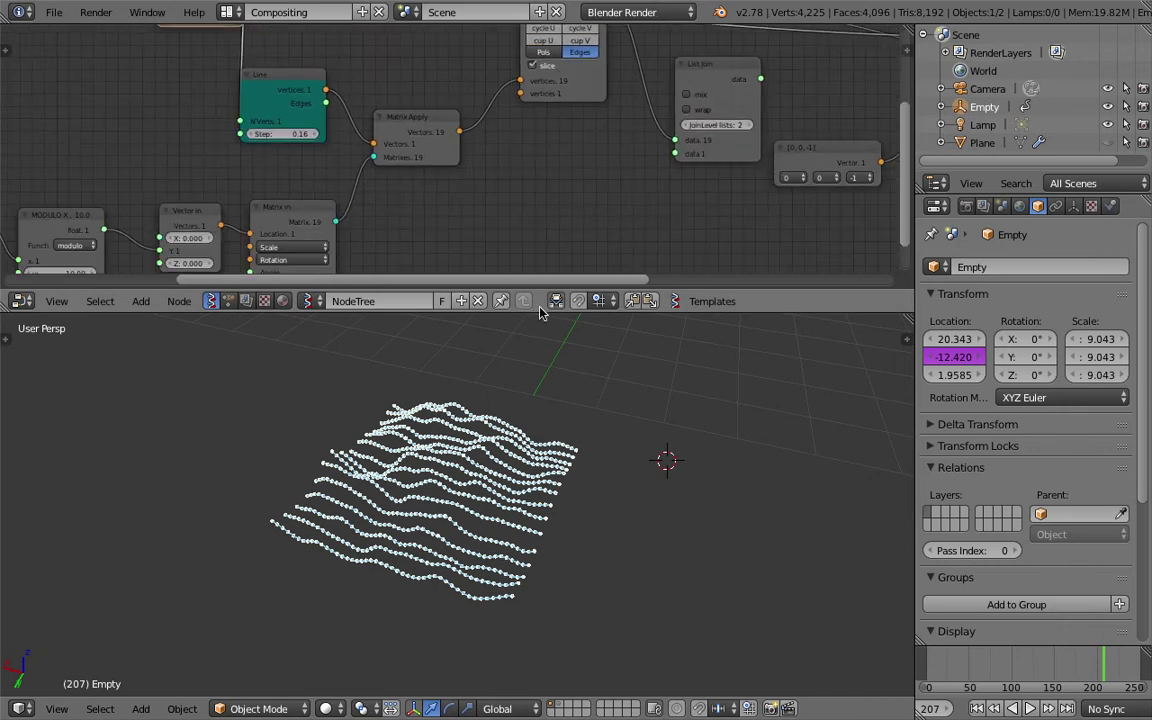
left_click_drag(539, 313, 580, 331)
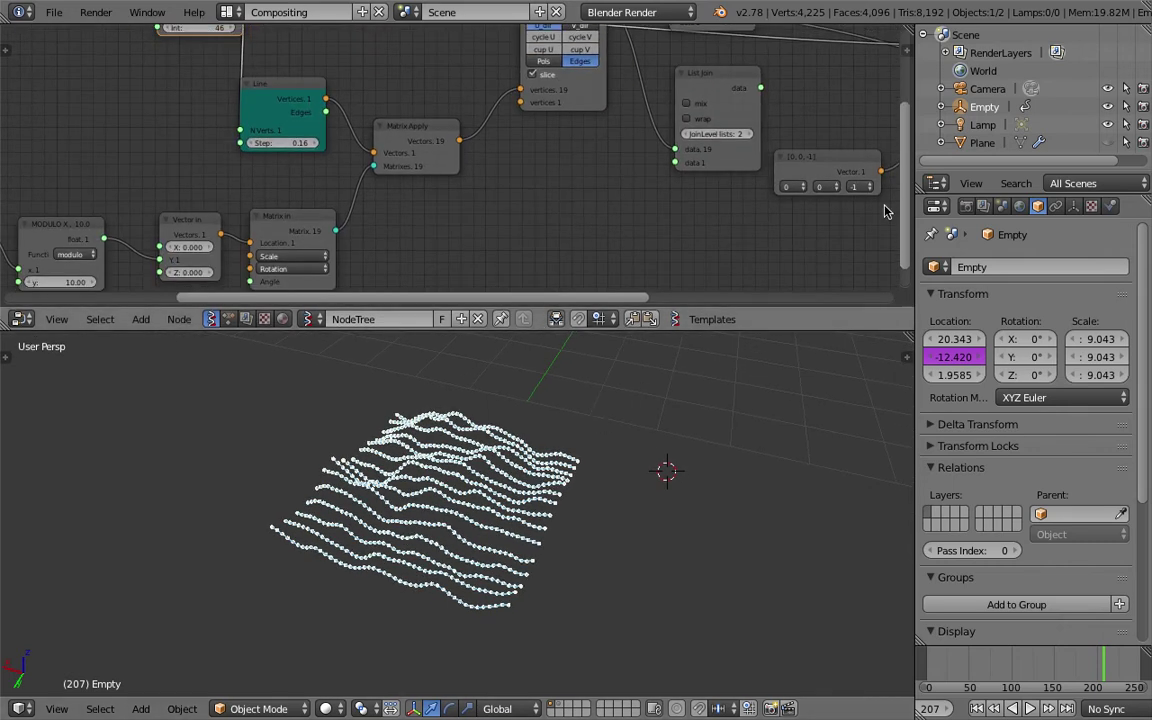
left_click(1107, 143)
mouse_move(638, 458)
middle_mouse_down()
mouse_move(620, 509)
mouse_move(589, 496)
mouse_move(592, 508)
mouse_move(578, 488)
middle_mouse_up()
right_click(593, 508)
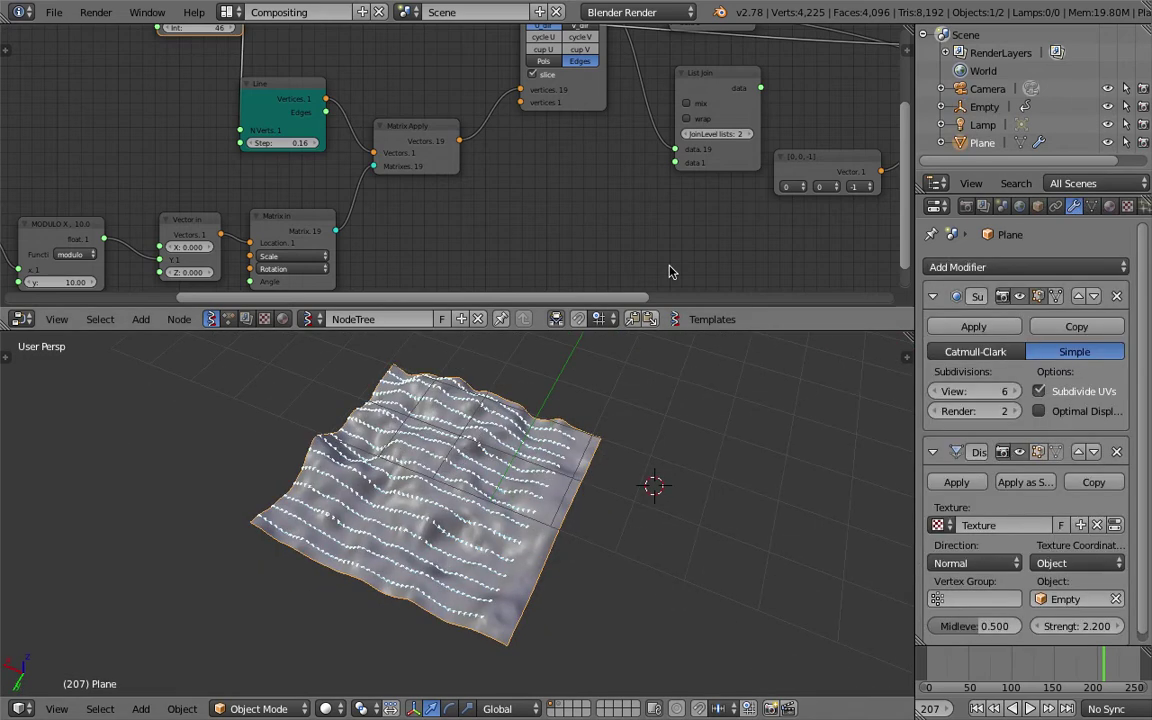
Turn off the Viewer Draw node's display and save over the existing blend file.
middle_click_drag(880, 157, 520, 195)
middle_click_drag(748, 137, 532, 194)
left_click(676, 121)
middle_click_drag(560, 470, 494, 481)
key("ctrl+s")
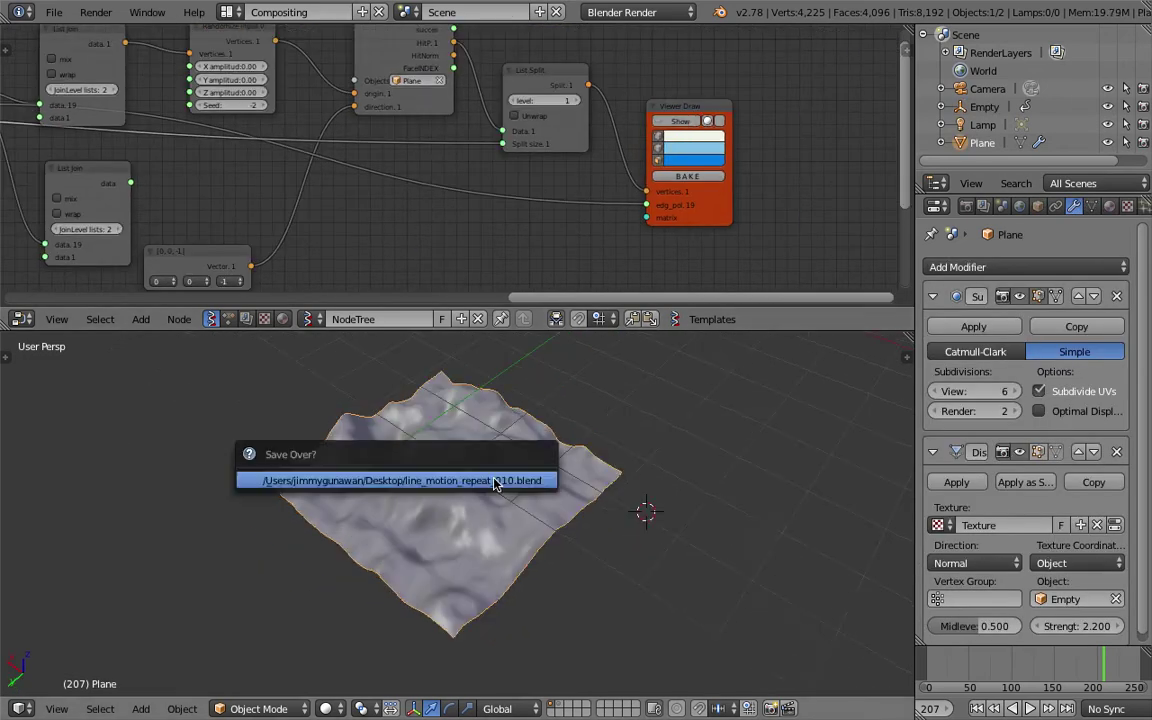
left_click(494, 481)
Preview the plane's animation and set the current frame to 25.
left_click(936, 661)
key("alt+a")
mouse_move(939, 663)
left_mouse_down()
mouse_move(964, 656)
mouse_move(947, 656)
left_mouse_up()
scroll(584, 496, "down", 2)
middle_click_drag(546, 496, 503, 404)
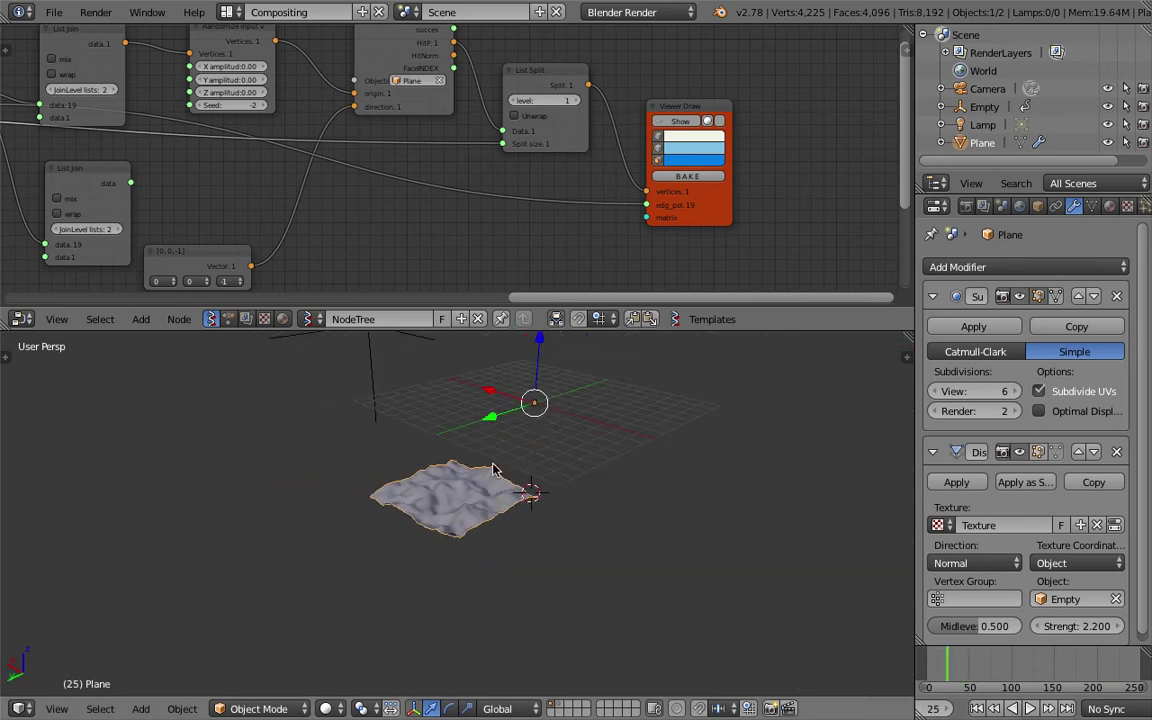
scroll(541, 495, "up", 5)
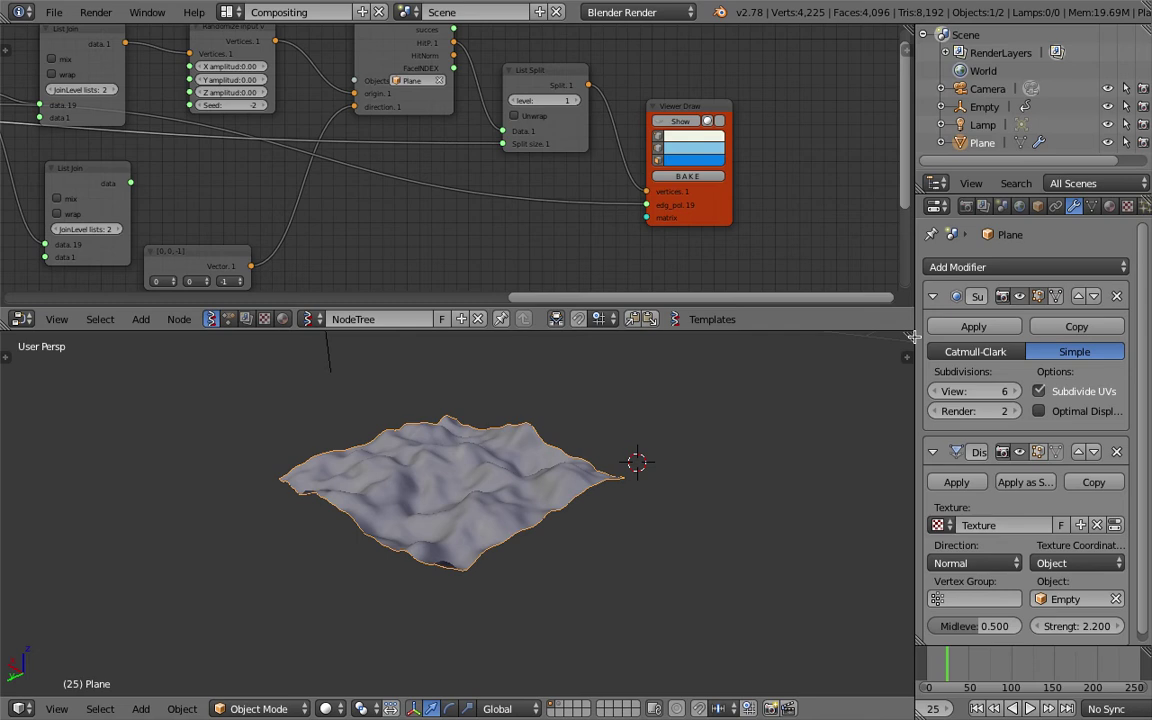
Widen the properties editor and examine the plane's Subsurf subdivision in wireframe.
left_click_drag(914, 335, 708, 334)
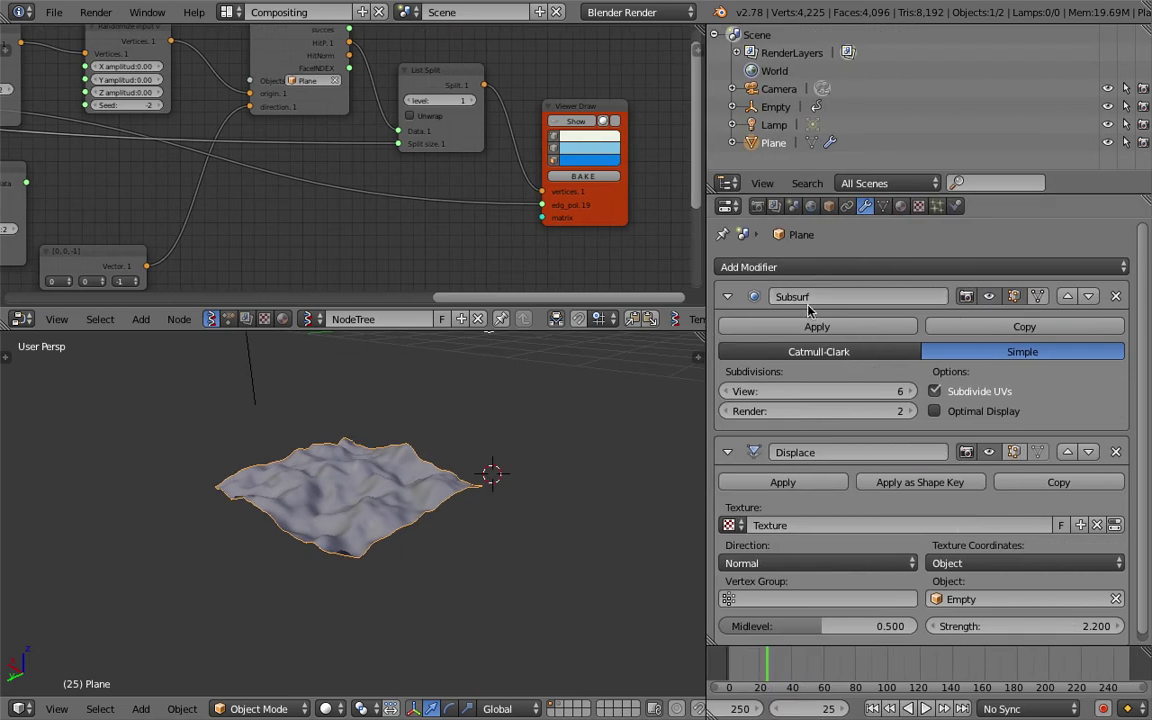
middle_click_drag(505, 465, 478, 507)
key("z")
scroll(480, 493, "up", 3)
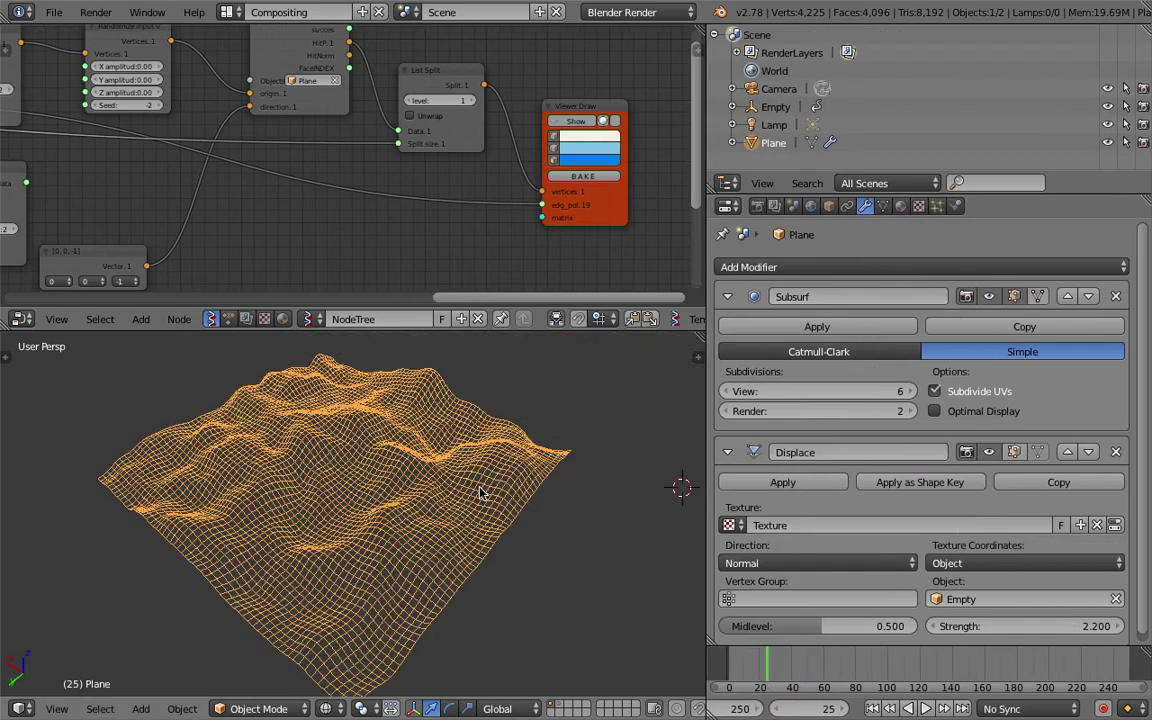
key("z")
key("z")
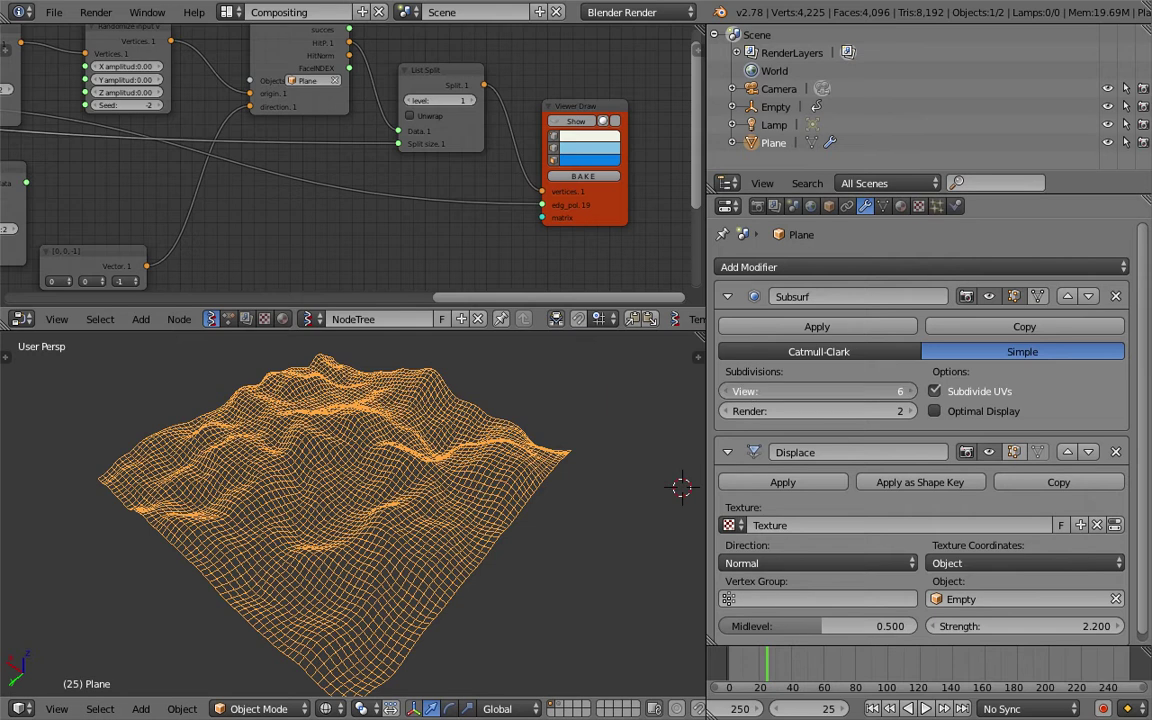
mouse_move(776, 402)
left_mouse_down()
mouse_move(725, 402)
mouse_move(776, 402)
left_mouse_up()
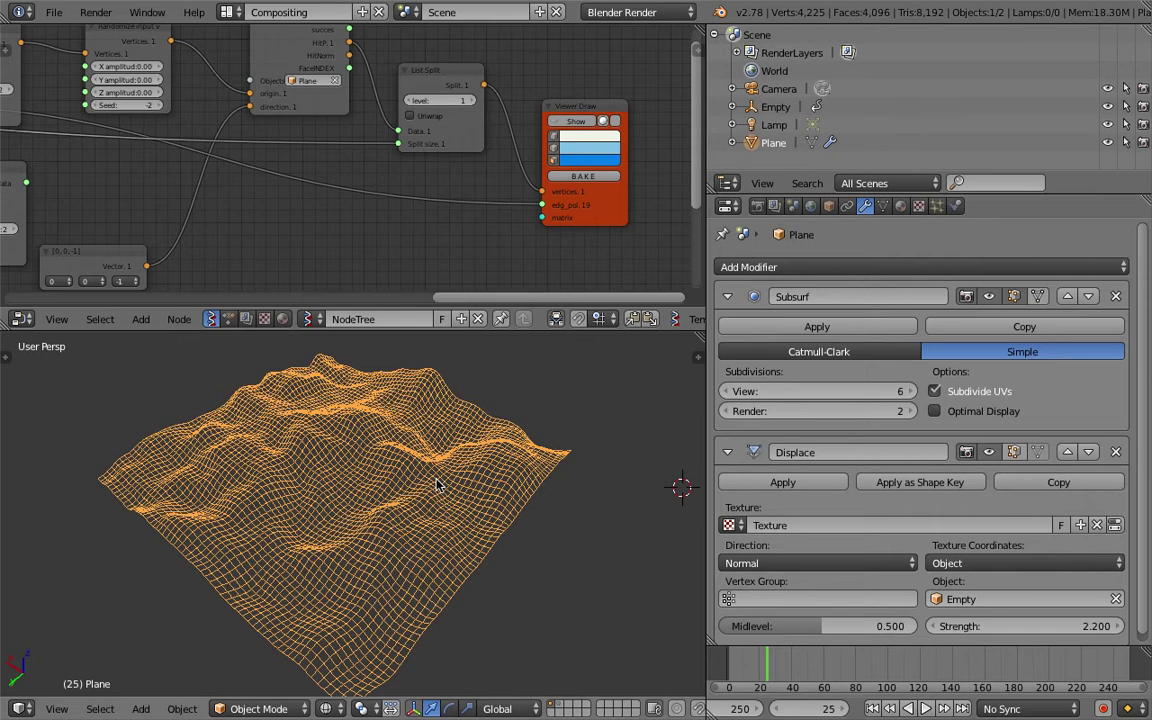
Save the current scene over the existing blend file.
key("ctrl+s")
mouse_move(437, 483)
middle_mouse_down()
mouse_move(486, 471)
mouse_move(462, 452)
mouse_move(489, 478)
mouse_move(401, 463)
mouse_move(465, 463)
mouse_move(500, 445)
middle_mouse_up()
left_click(486, 471)
Collapse the Subsurf modifier and return the viewport to solid shading.
left_click(727, 296)
key("z")
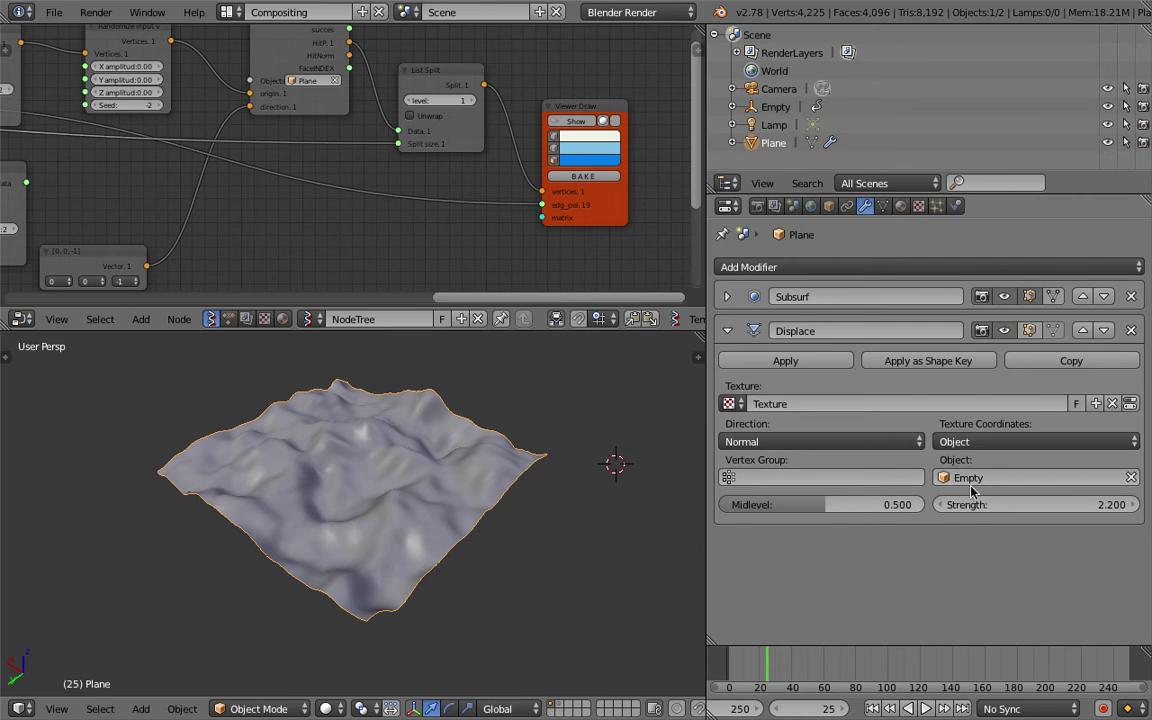
Select the Empty, then play and scrub the animation to examine how it drives the plane's displacement.
scroll(362, 473, "down", 4)
right_click(284, 380)
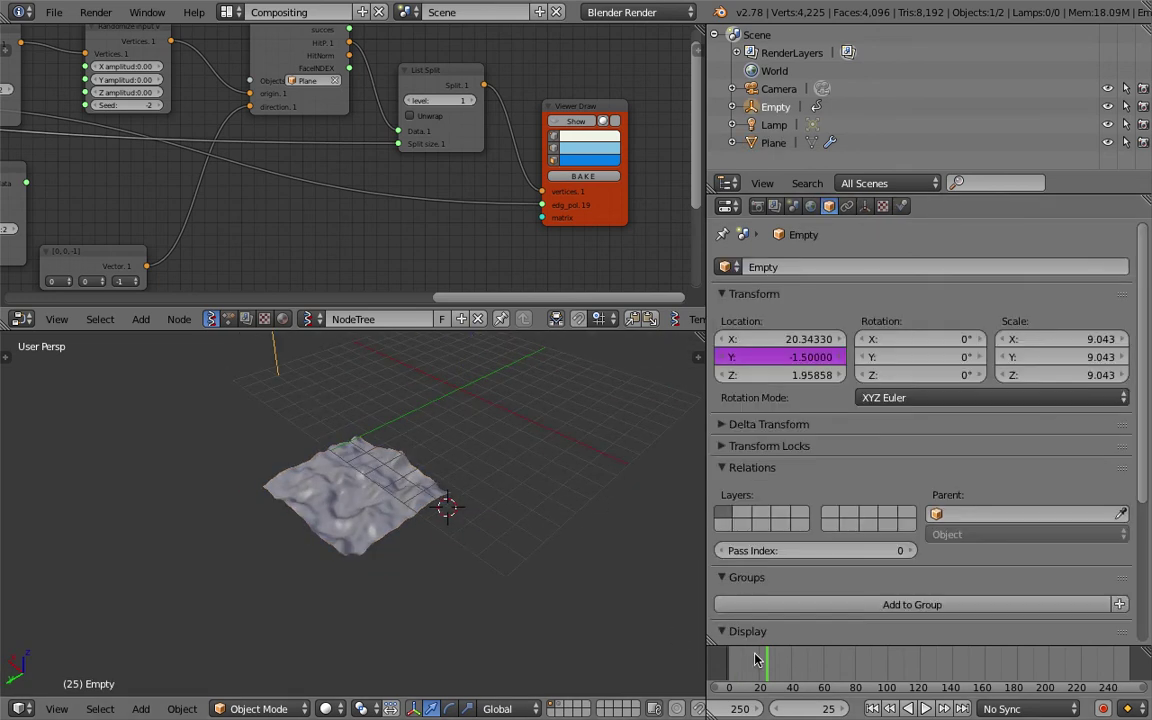
key("alt+a")
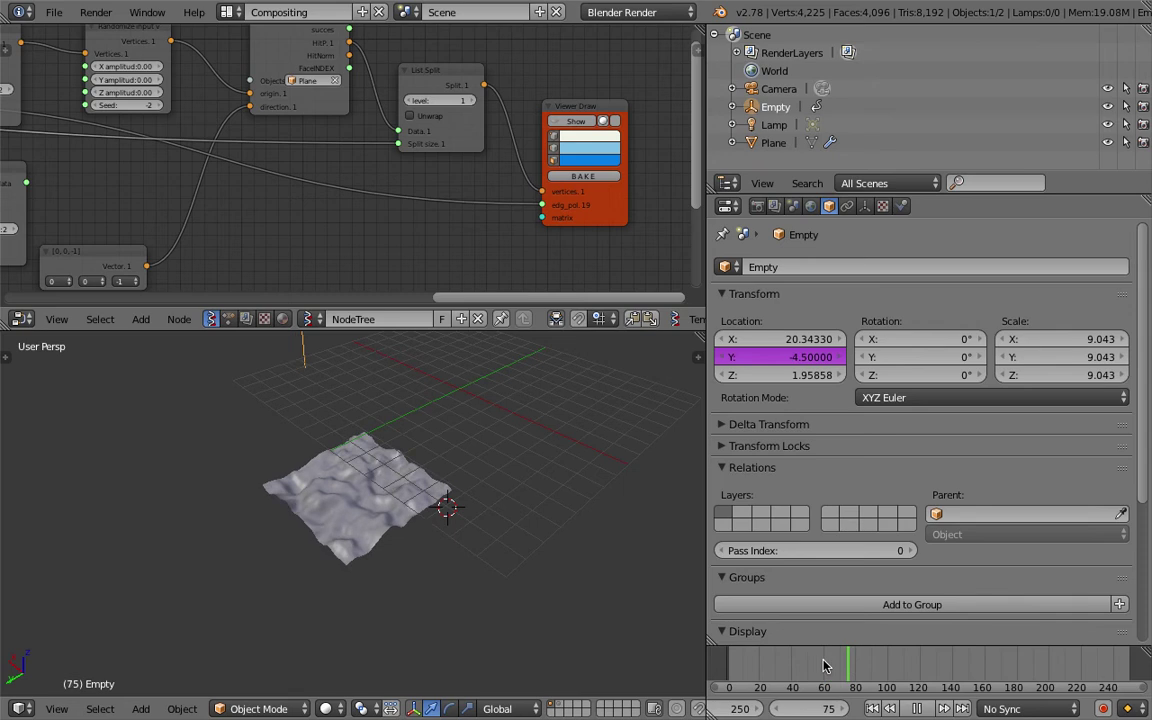
left_click_drag(822, 665, 773, 665)
key("alt+a")
Save the scene over the existing blend file.
middle_click_drag(400, 470, 437, 499)
key("ctrl+s")
left_click(437, 497)
scroll(450, 505, "up", 1)
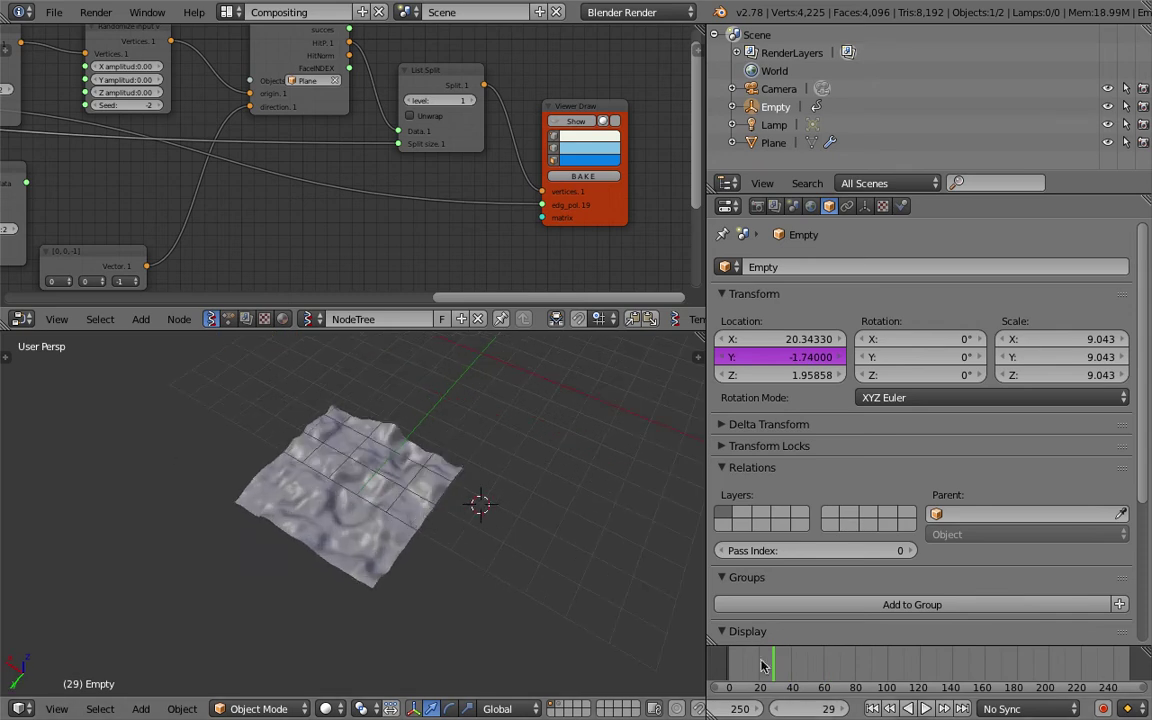
Play the animation briefly and leave it stopped at frame 25.
key("alt+a")
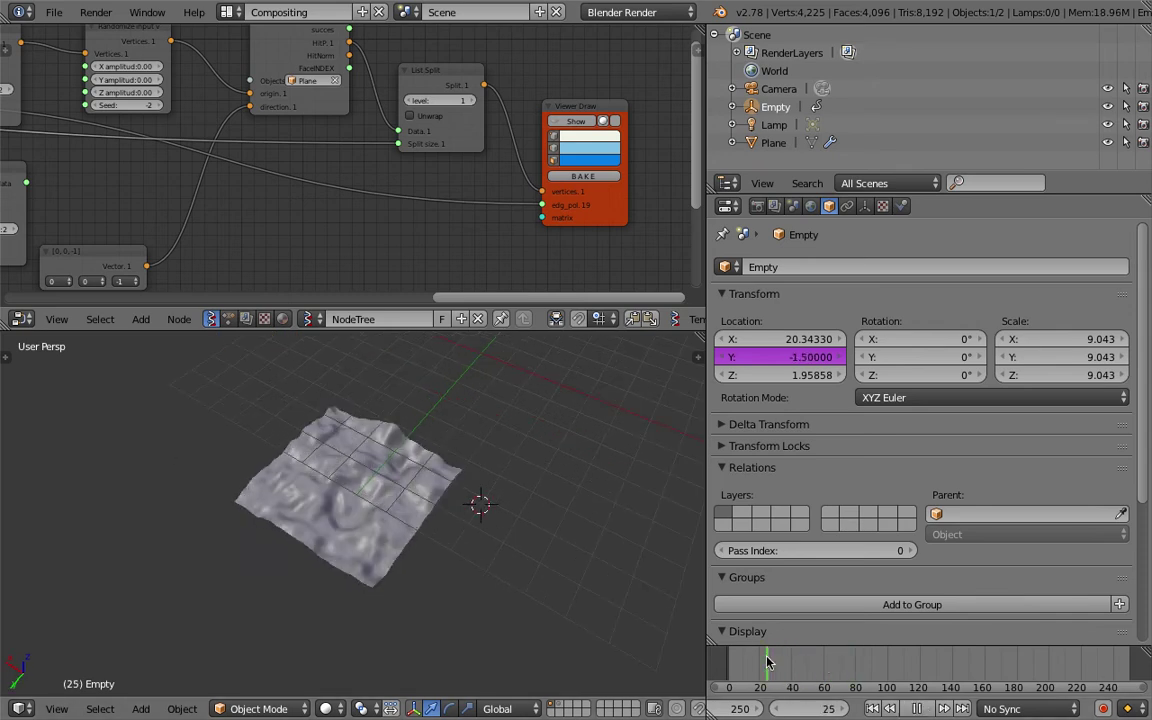
key("Escape")
key("ctrl+shift+o")
left_click(443, 543)
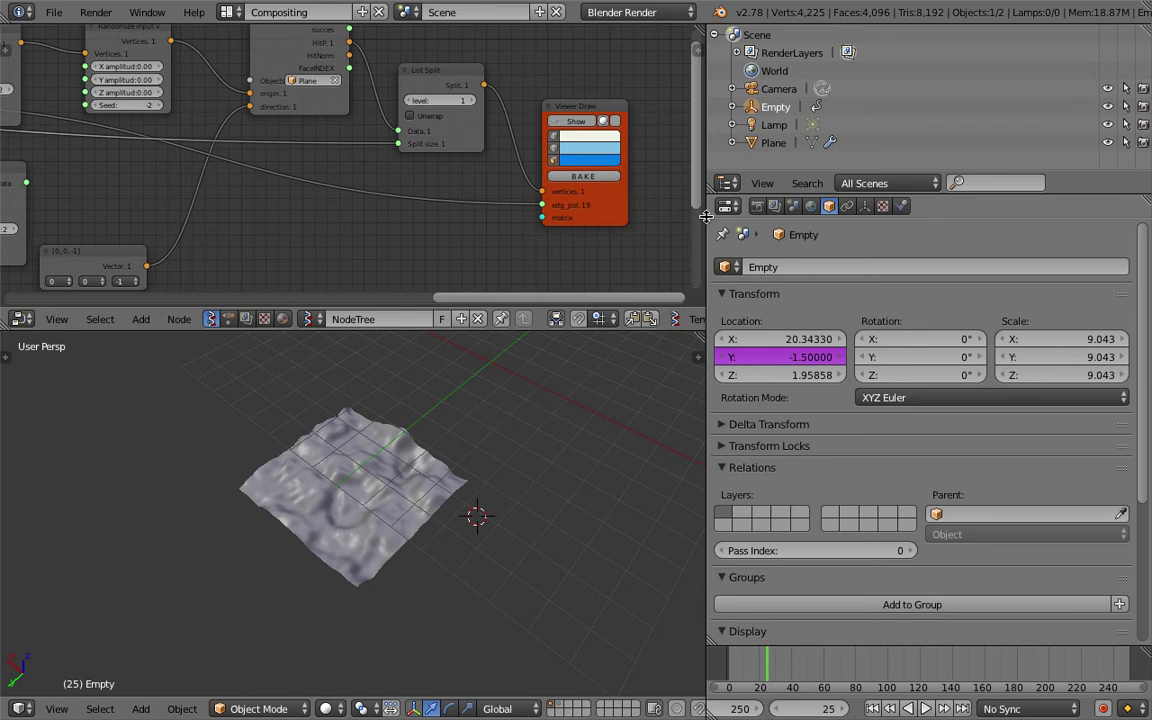
Widen the node editor and move the Object ID Raycast MK2 and List Split nodes slightly upward.
left_click_drag(706, 217, 836, 217)
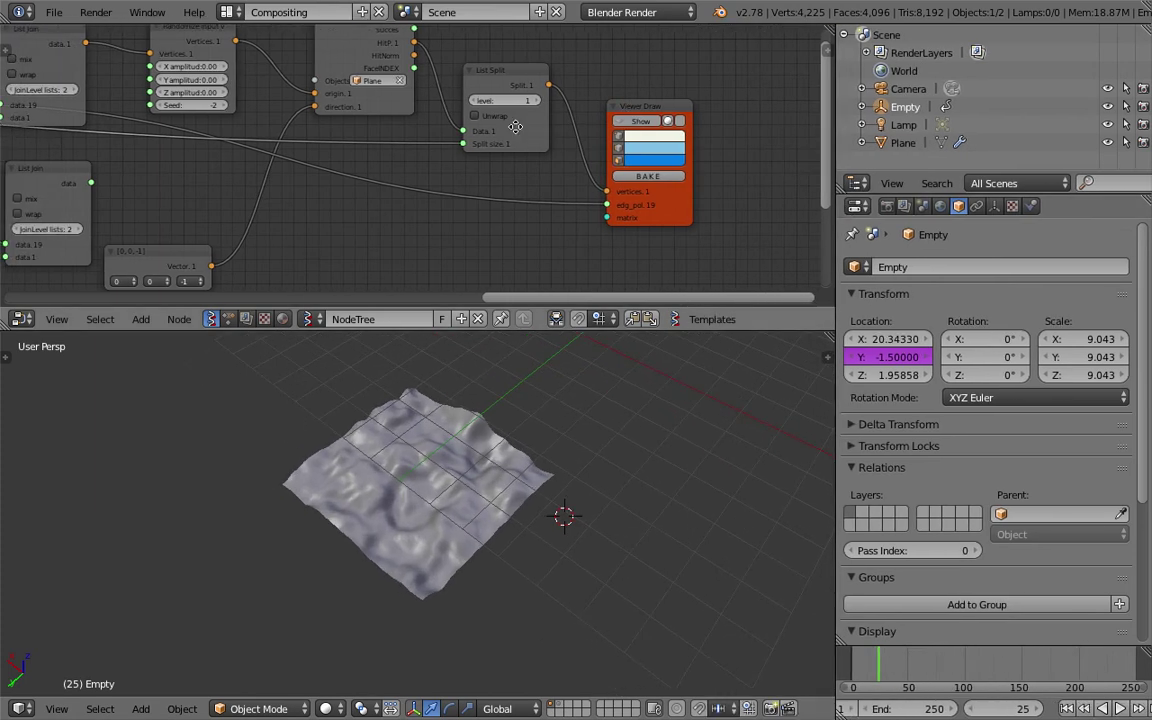
middle_click_drag(515, 127, 539, 215)
middle_click_drag(447, 165, 479, 159)
left_click_drag(401, 116, 392, 93)
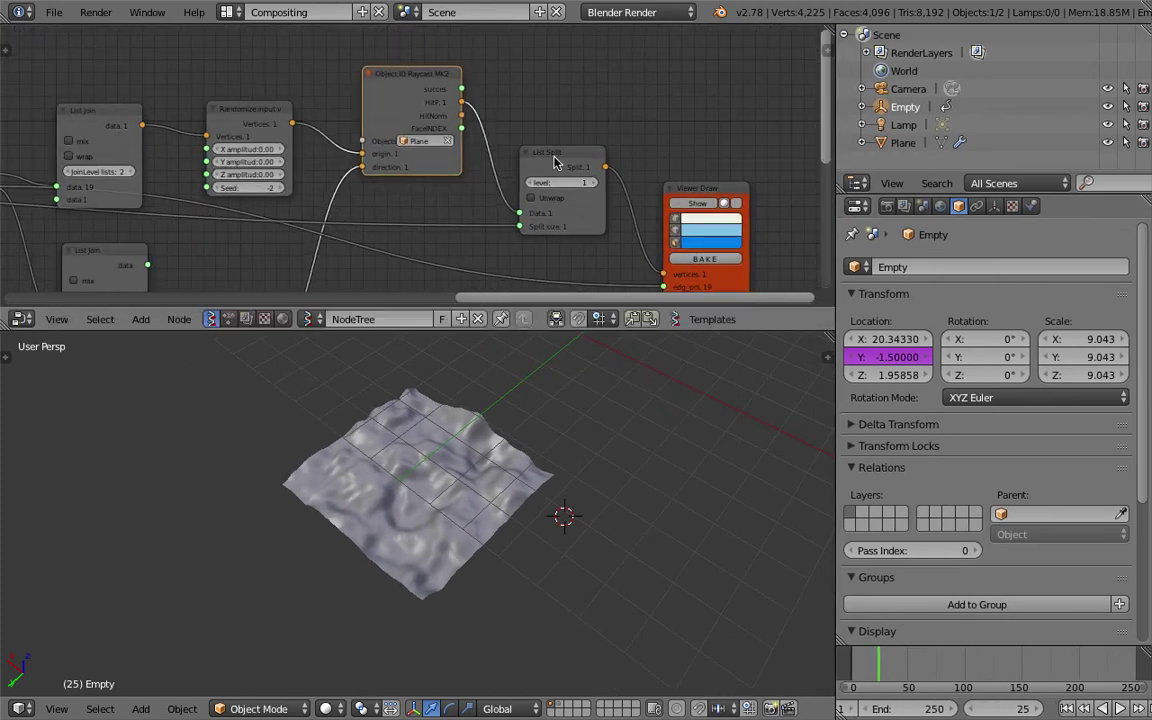
left_click_drag(568, 161, 580, 126)
Save the rearranged node tree over the existing blend file.
middle_click_drag(550, 453, 532, 455)
key("ctrl+s")
left_click(532, 455)
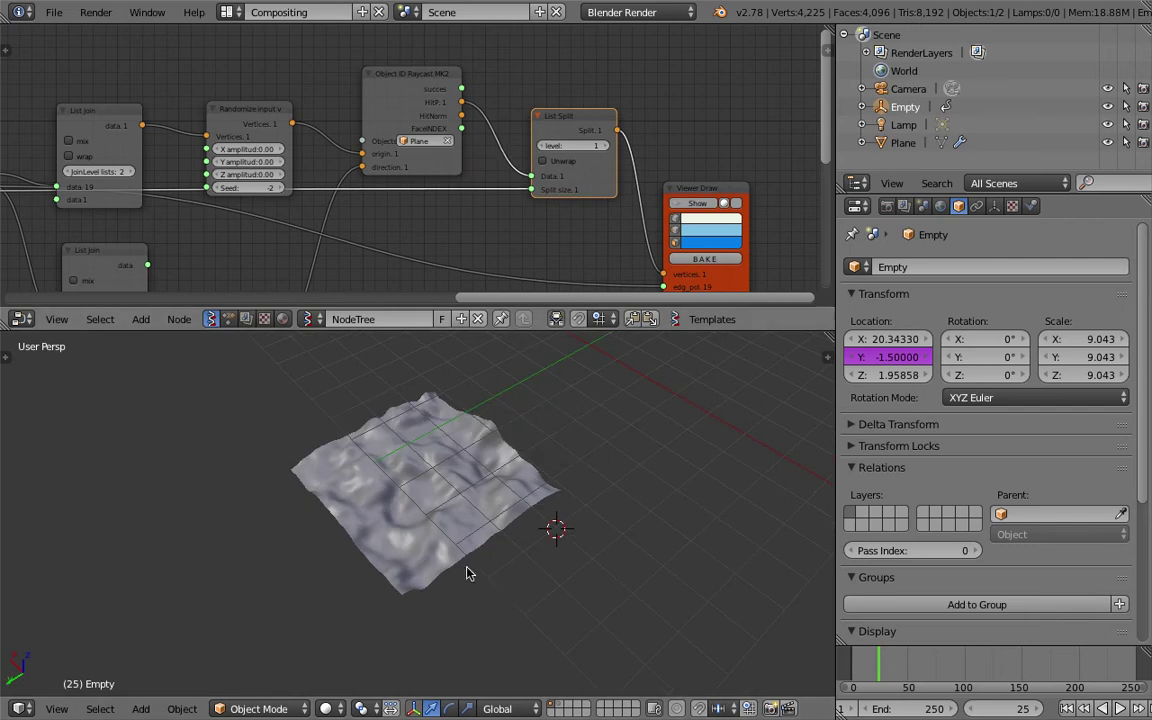
Turn on the Viewer Draw node's viewport display and save the scene over the existing blend file.
middle_click_drag(628, 218, 584, 193)
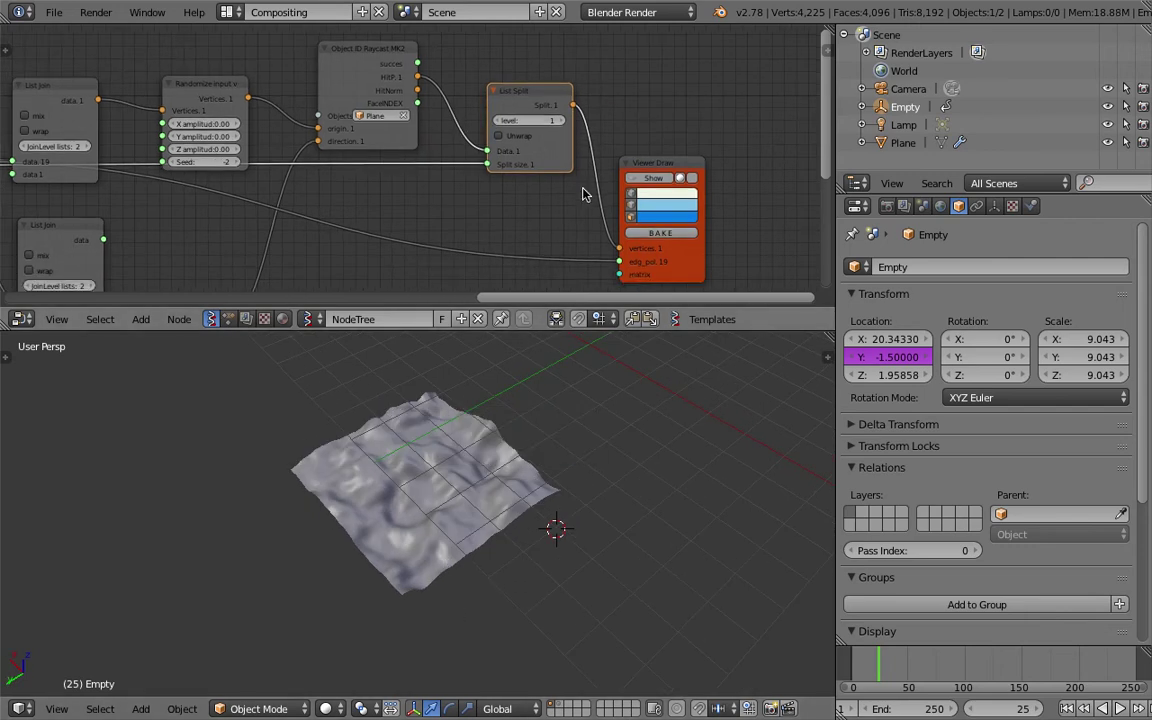
left_click(659, 180)
key("ctrl+s")
middle_click_drag(579, 472, 532, 492)
left_click(546, 491)
Select the displaced plane and hide it so only the projected lines are displayed.
scroll(532, 492, "up", 2)
middle_click_drag(454, 494, 512, 512)
scroll(411, 419, "up", 1)
middle_click_drag(686, 503, 718, 501)
right_click(635, 449)
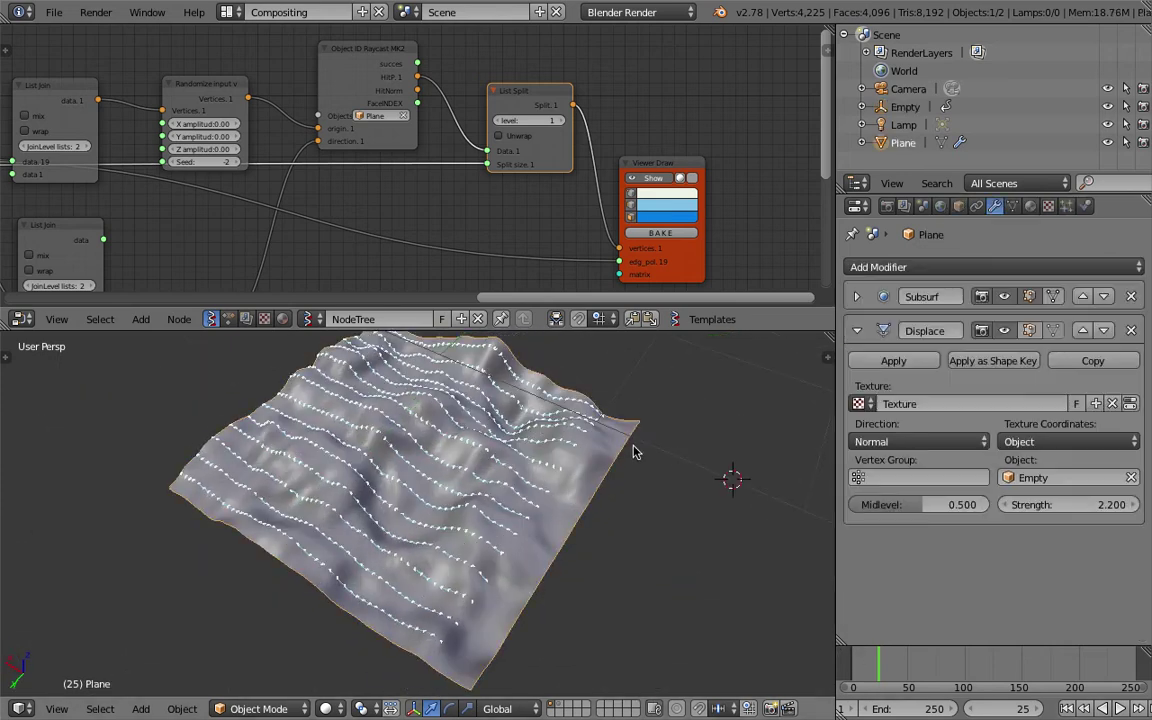
left_click(1107, 142)
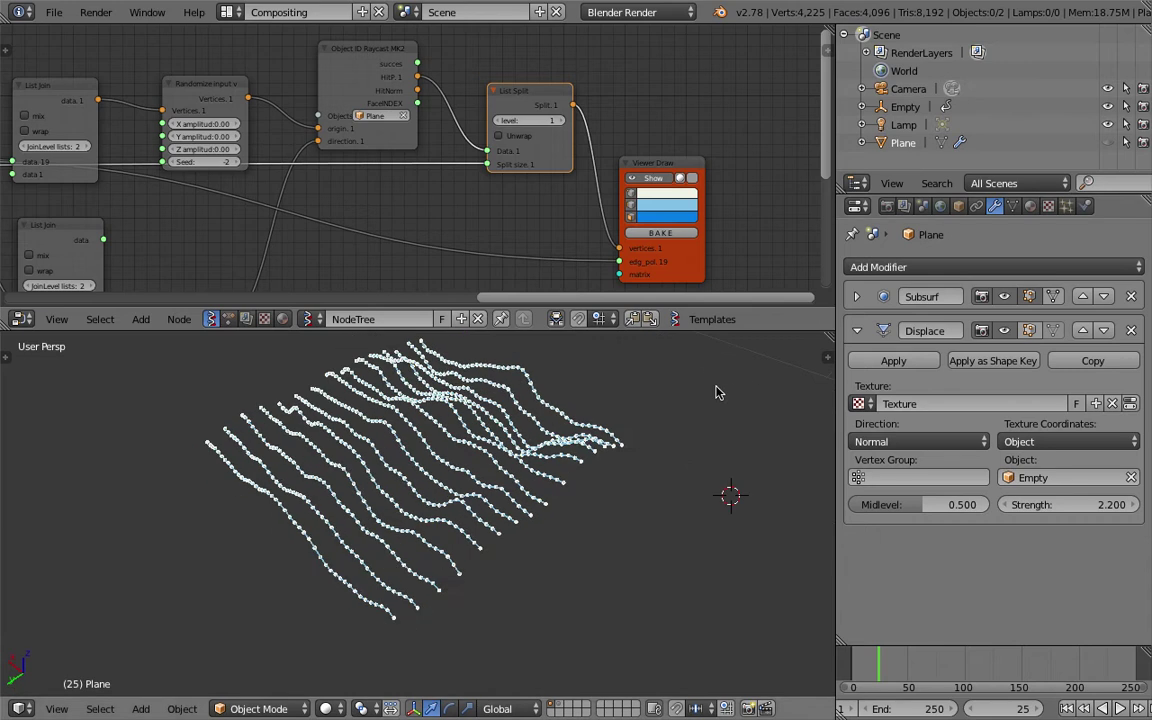
Scrub the animation to frame 29 and examine the projected lines from several angles.
left_click(864, 667)
left_click_drag(864, 667, 886, 668)
middle_click_drag(526, 550, 484, 540)
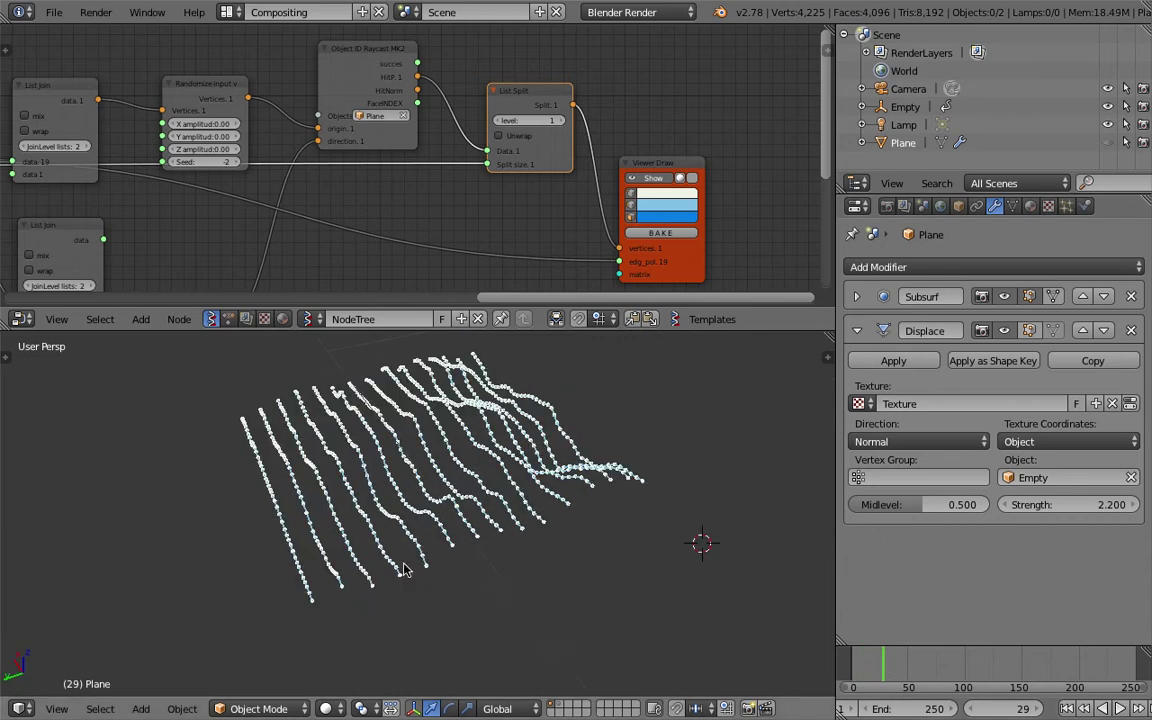
mouse_move(404, 571)
middle_mouse_down()
mouse_move(417, 625)
mouse_move(435, 622)
middle_mouse_up()
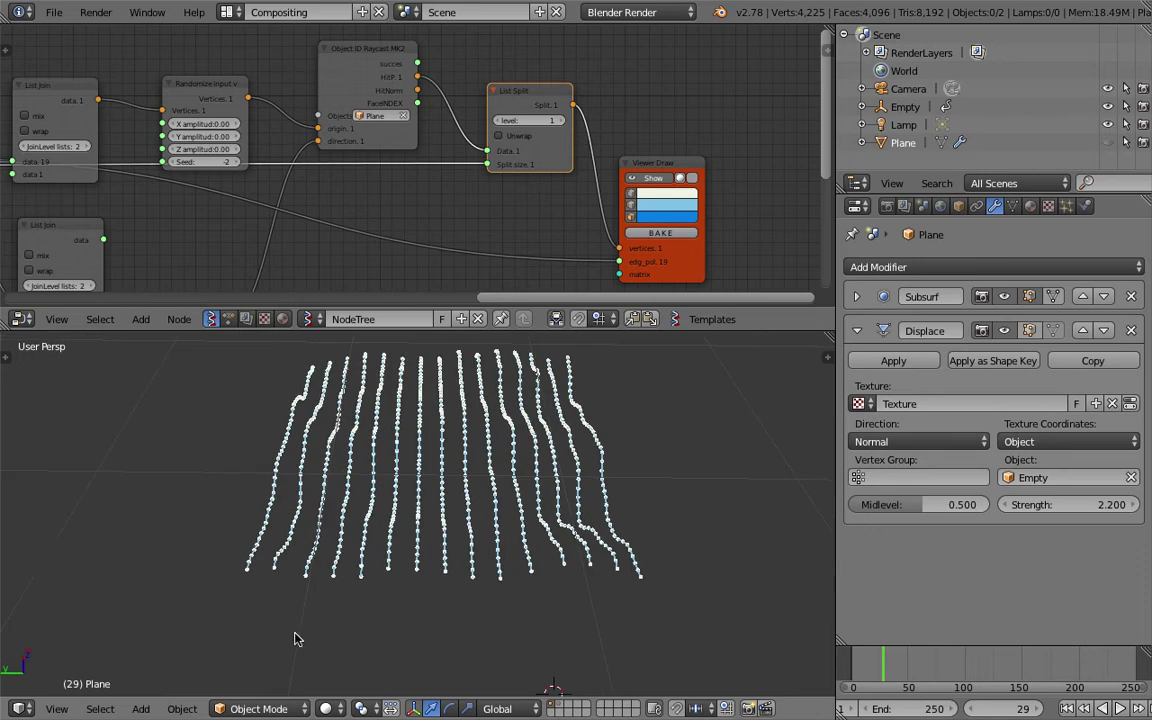
left_click_drag(865, 665, 886, 666)
middle_click_drag(467, 550, 423, 543)
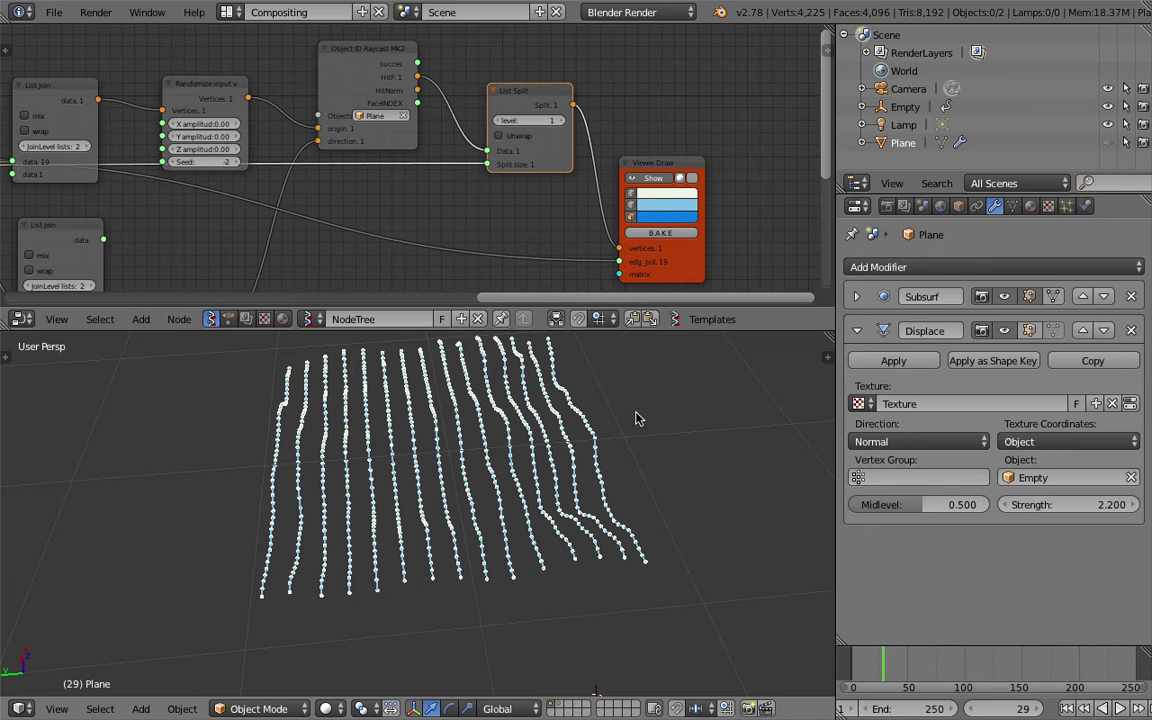
Reduce the Range Float node's count to 11.
middle_click_drag(619, 446, 318, 567)
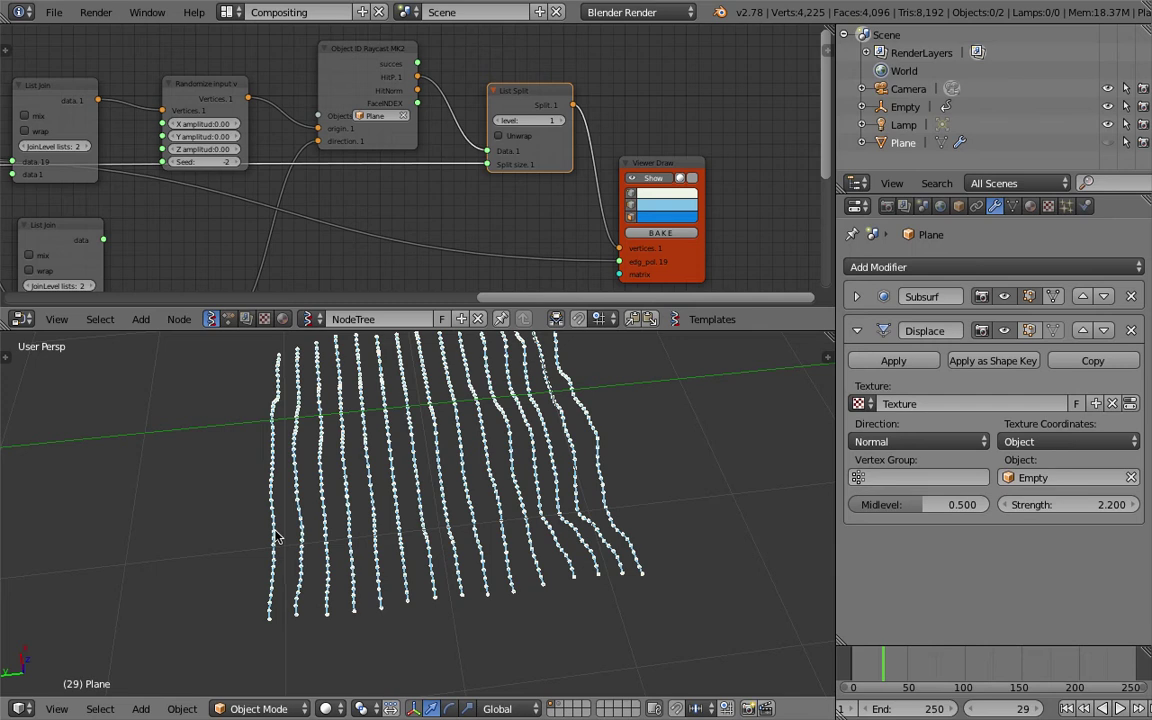
scroll(486, 216, "up", 3)
mouse_move(440, 196)
middle_mouse_down()
mouse_move(460, 247)
mouse_move(508, 230)
mouse_move(279, 112)
middle_mouse_up()
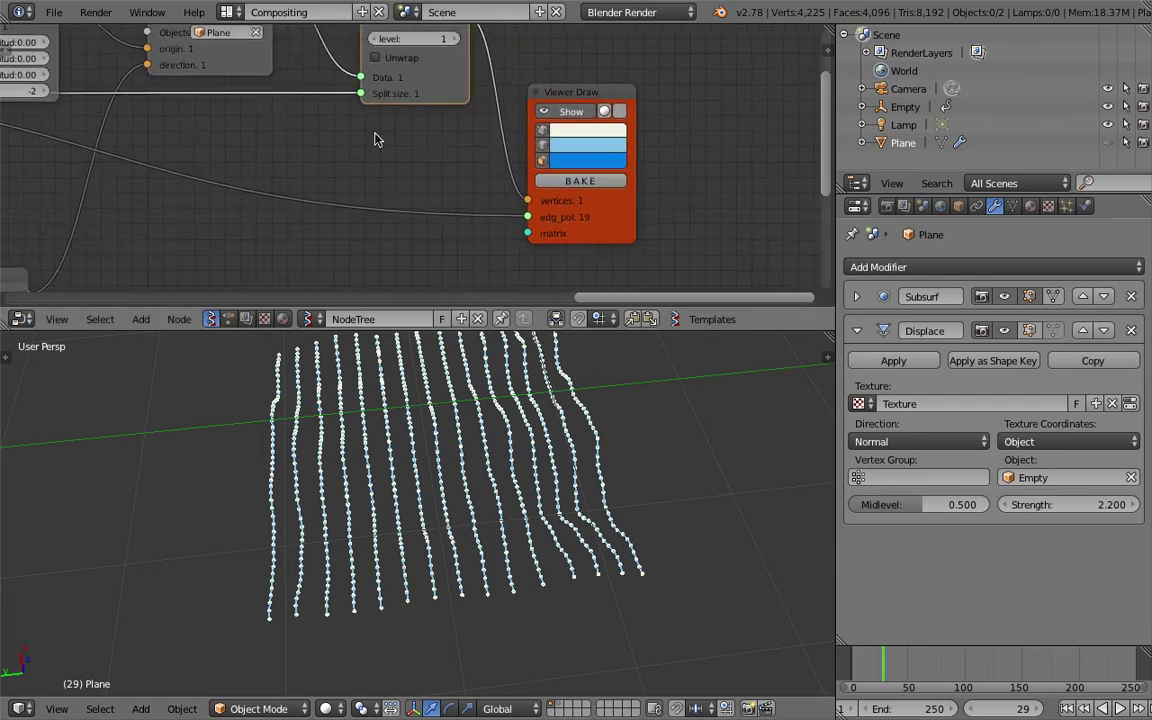
scroll(376, 139, "up", 2)
scroll(265, 188, "down", 6)
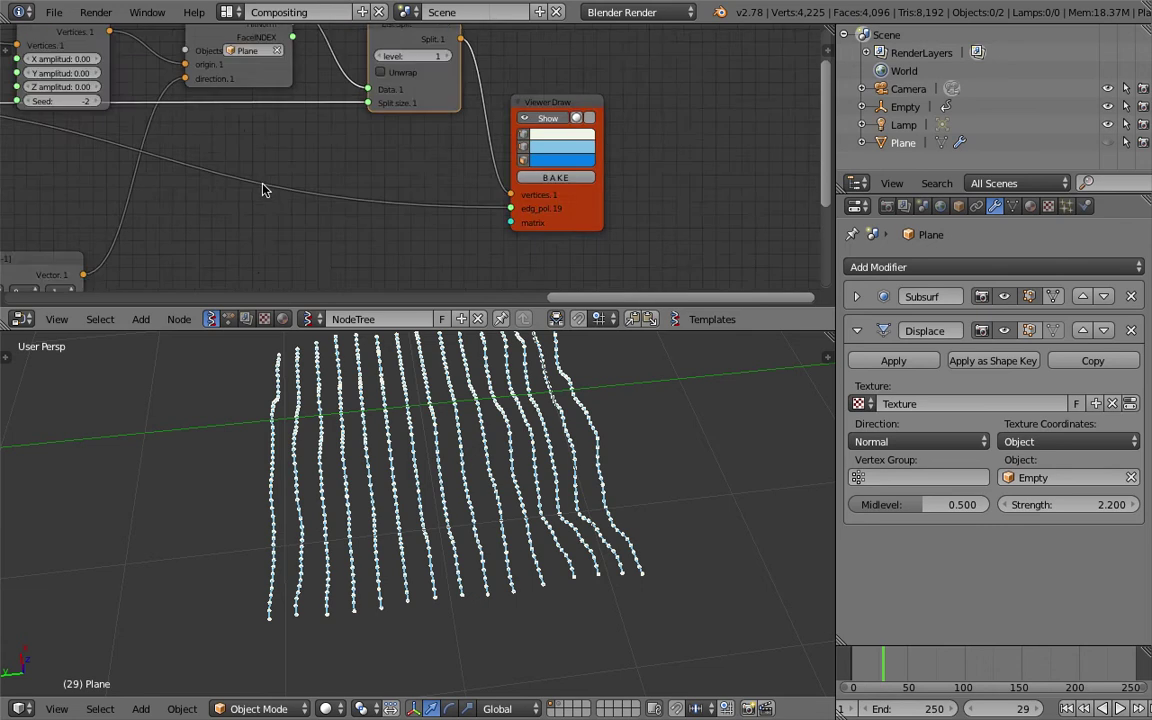
middle_click_drag(347, 201, 820, 262)
scroll(445, 206, "up", 4)
middle_click_drag(253, 209, 269, 97)
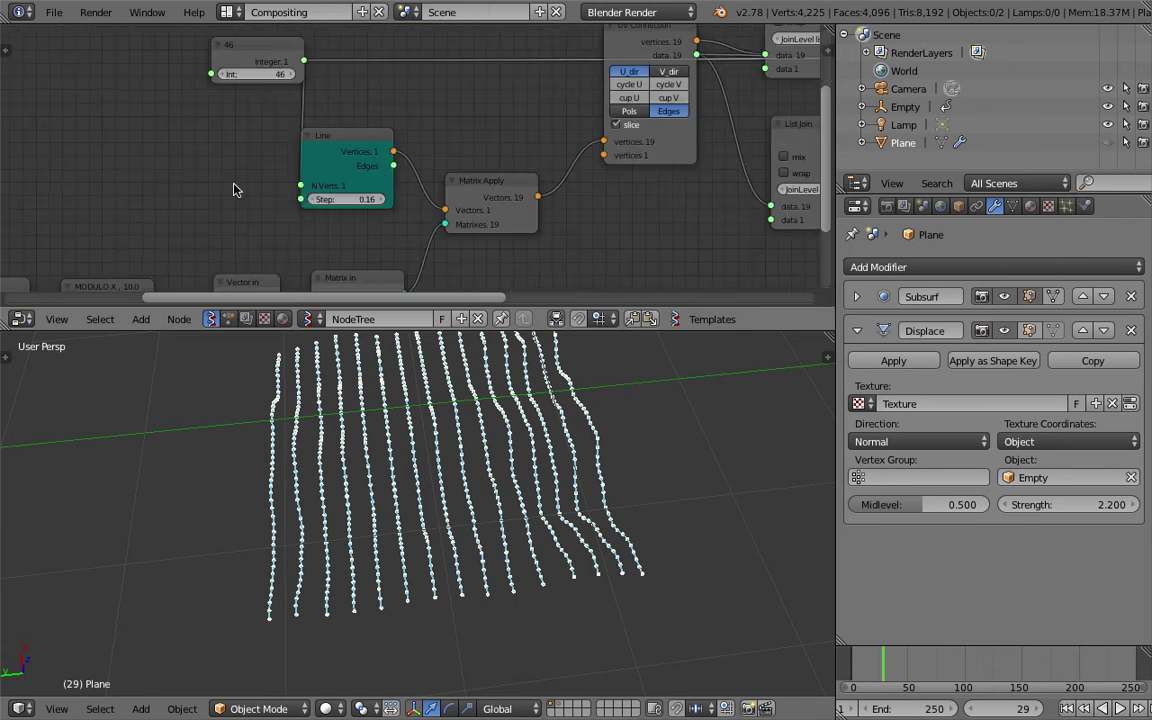
middle_click_drag(234, 188, 491, 98)
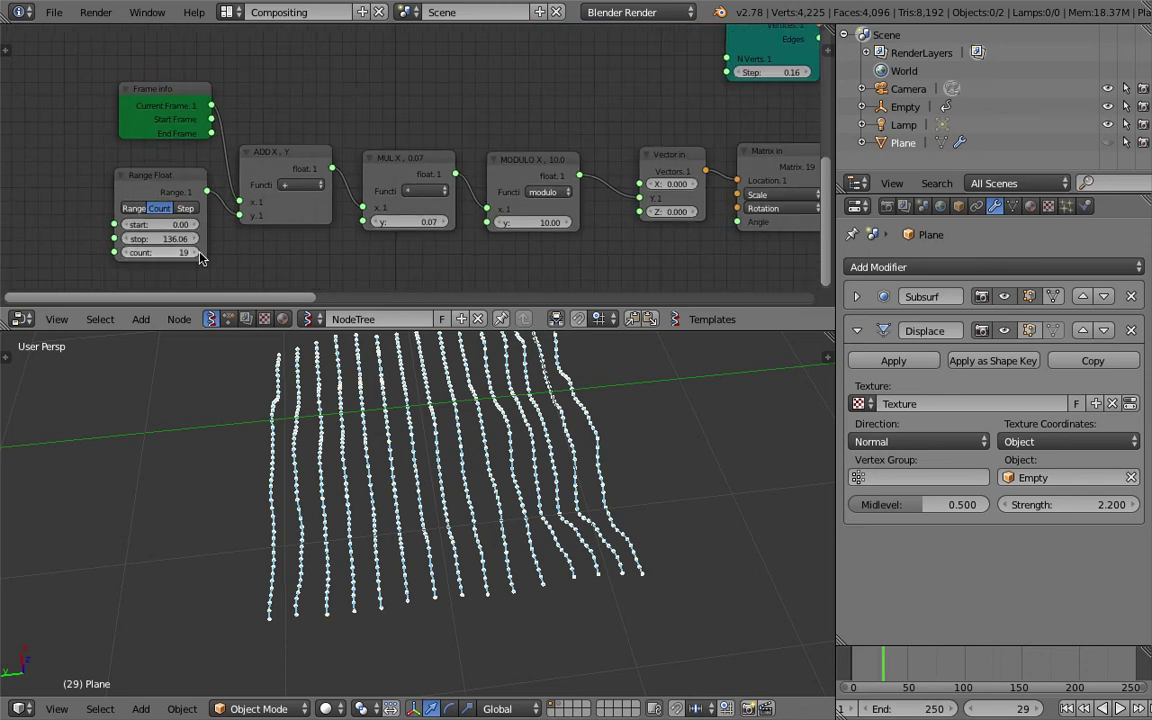
mouse_move(180, 253)
left_mouse_down()
mouse_move(172, 260)
mouse_move(222, 260)
mouse_move(174, 260)
left_mouse_up()
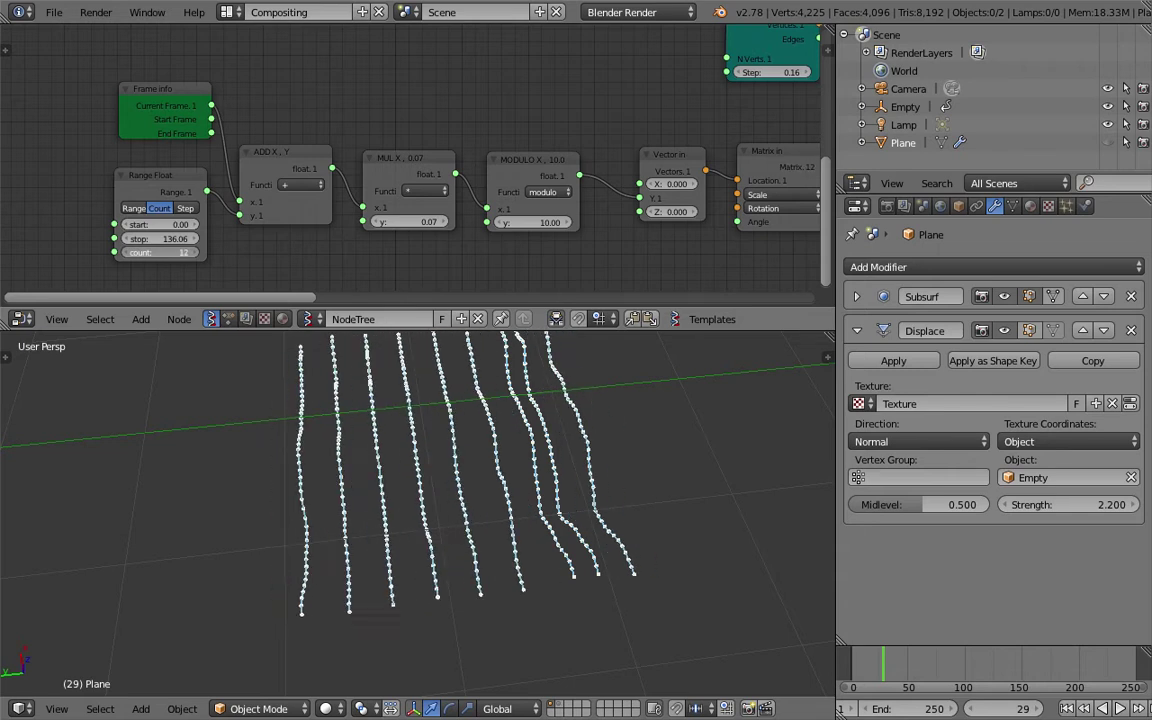
Save the scene with the reduced line count over the existing blend file.
middle_click_drag(417, 422, 453, 427)
key("ctrl+s")
left_click(453, 427)
Play the animation, set the Range Float node's stop value to 83.77, and halt playback at frame 216.
middle_click_drag(676, 494, 635, 504)
scroll(635, 504, "down", 1)
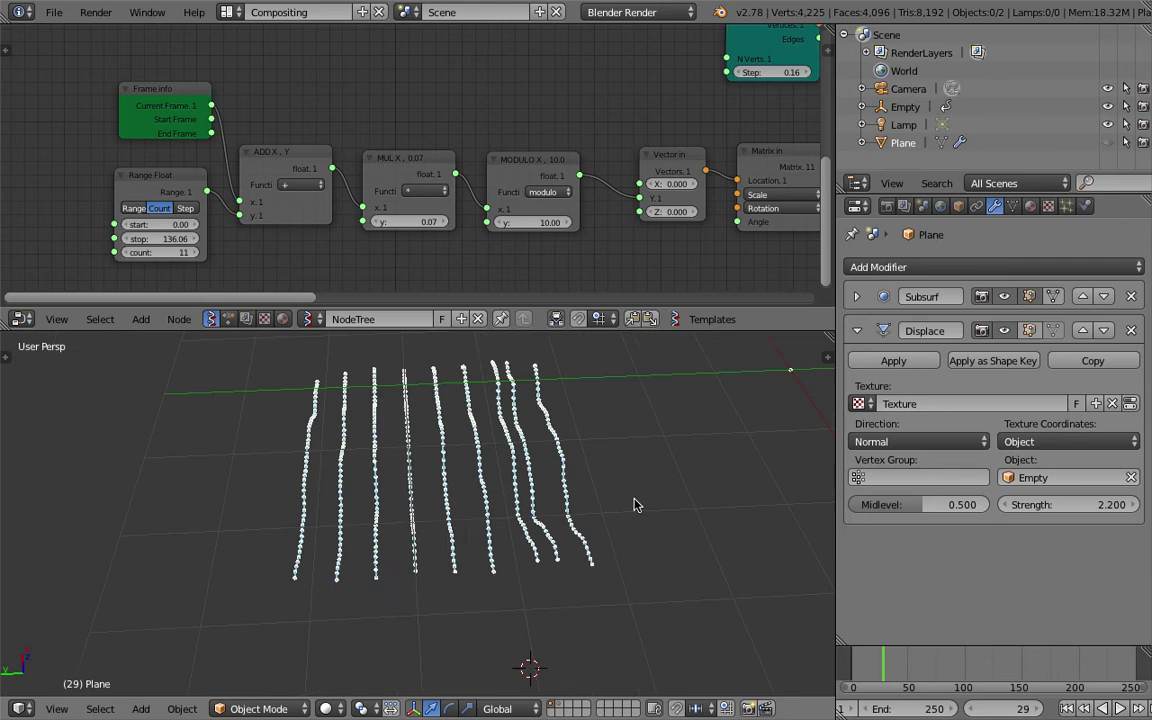
key("alt+a")
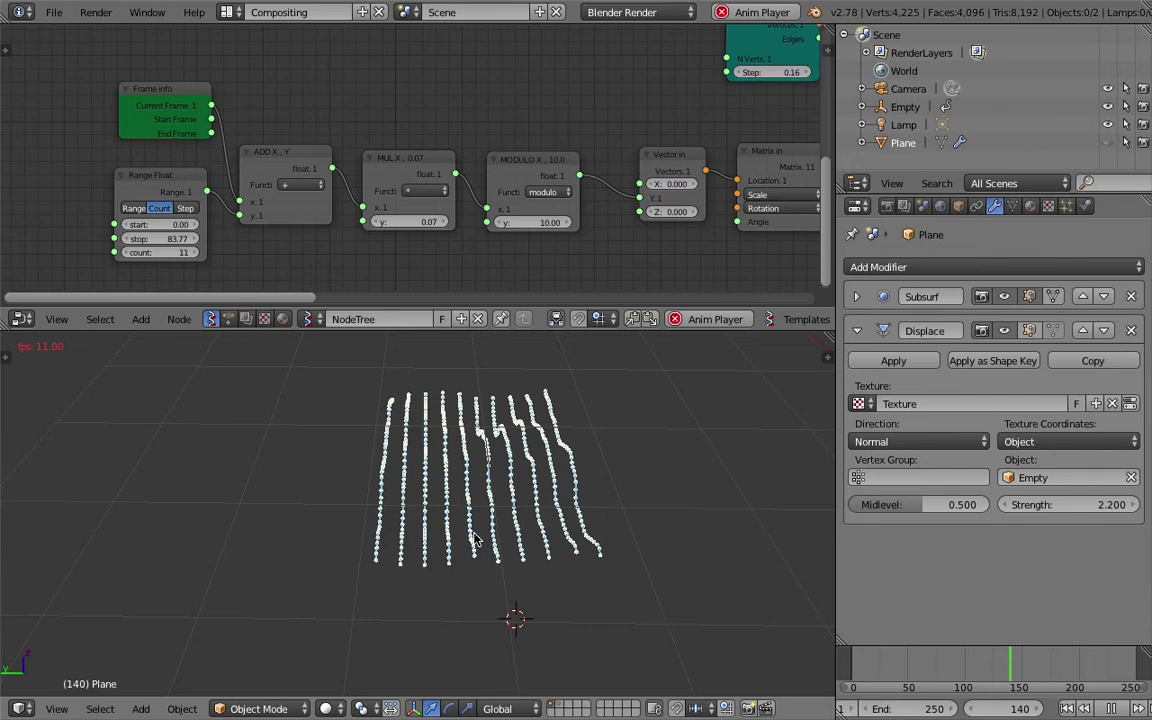
middle_click_drag(471, 540, 386, 461)
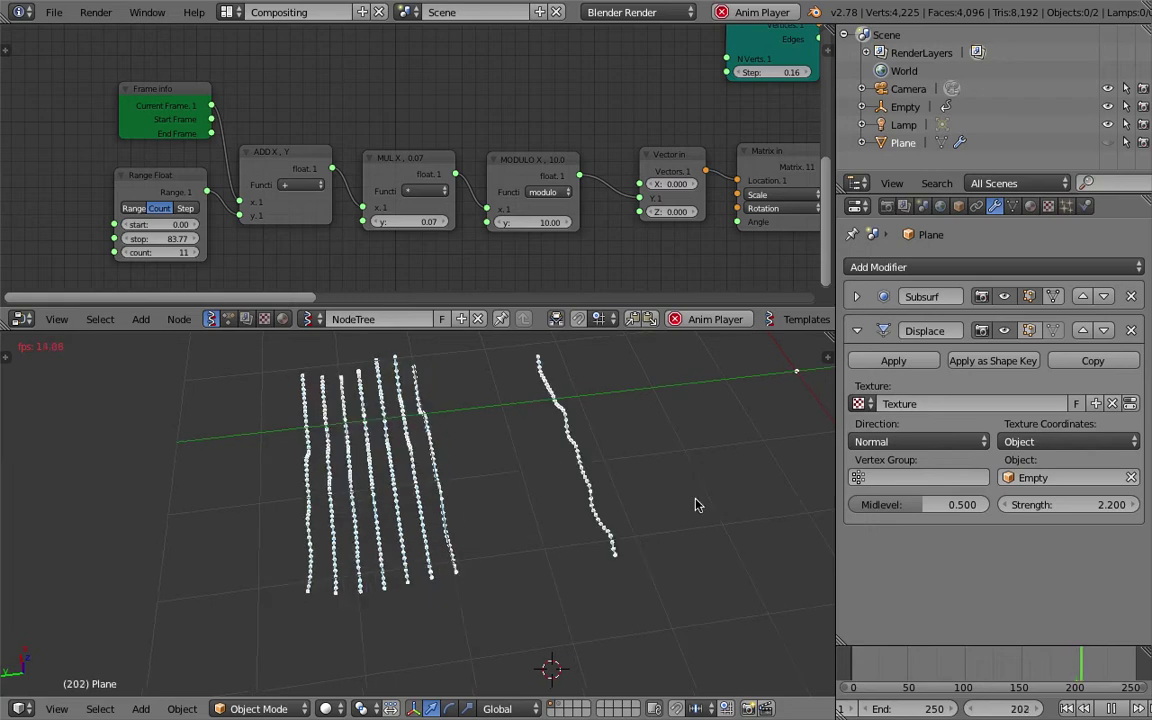
key("alt+a")
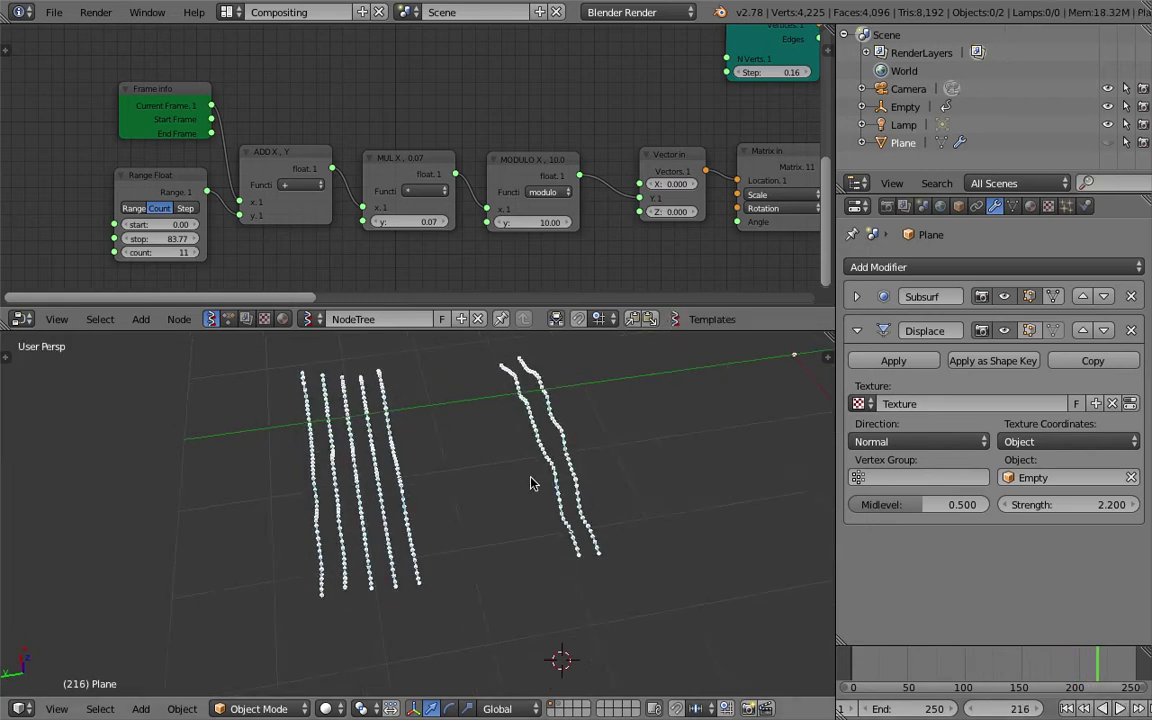
Move the MODULO node slightly up and right and the MUL node slightly upward in the node tree.
middle_click_drag(532, 481, 324, 249)
scroll(310, 172, "up", 1)
middle_click_drag(317, 166, 306, 160)
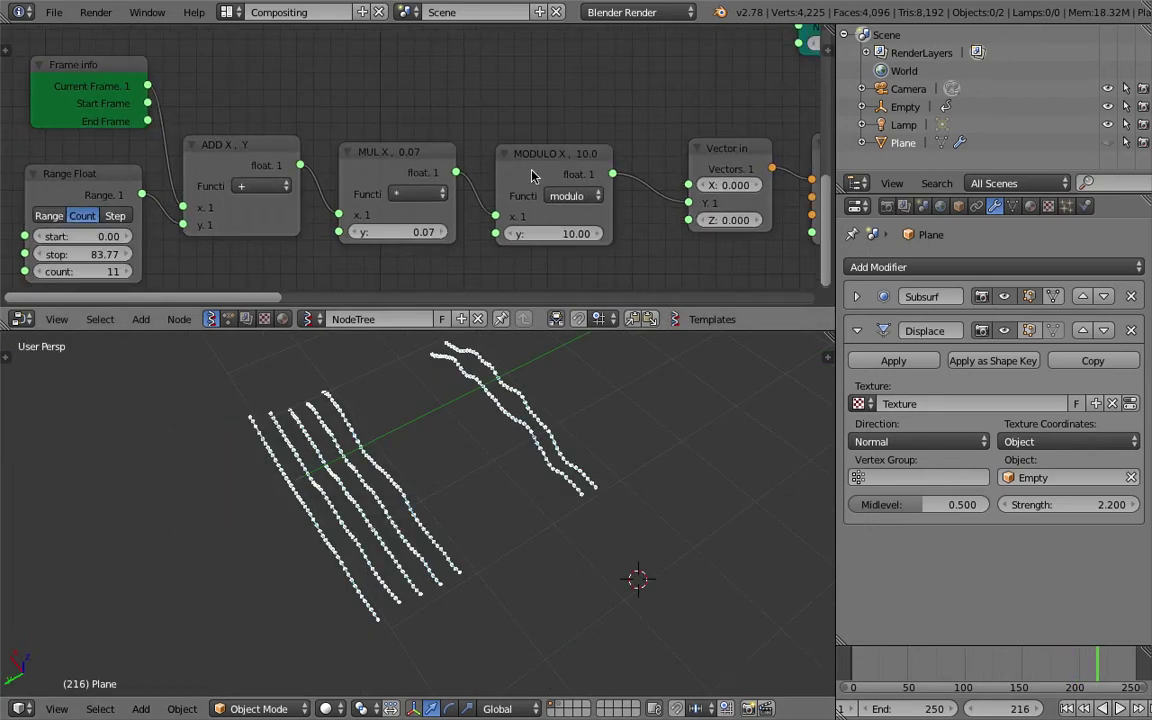
left_click_drag(559, 168, 582, 139)
left_click_drag(411, 165, 400, 124)
scroll(476, 172, "down", 1)
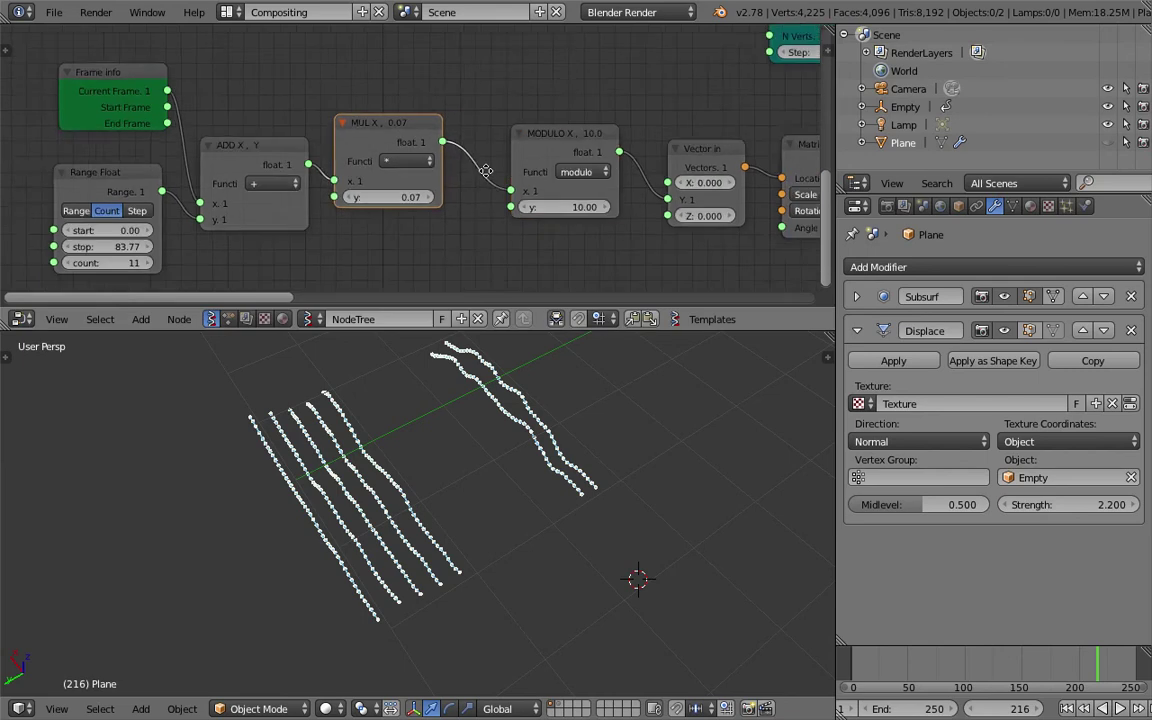
middle_click_drag(486, 171, 364, 160)
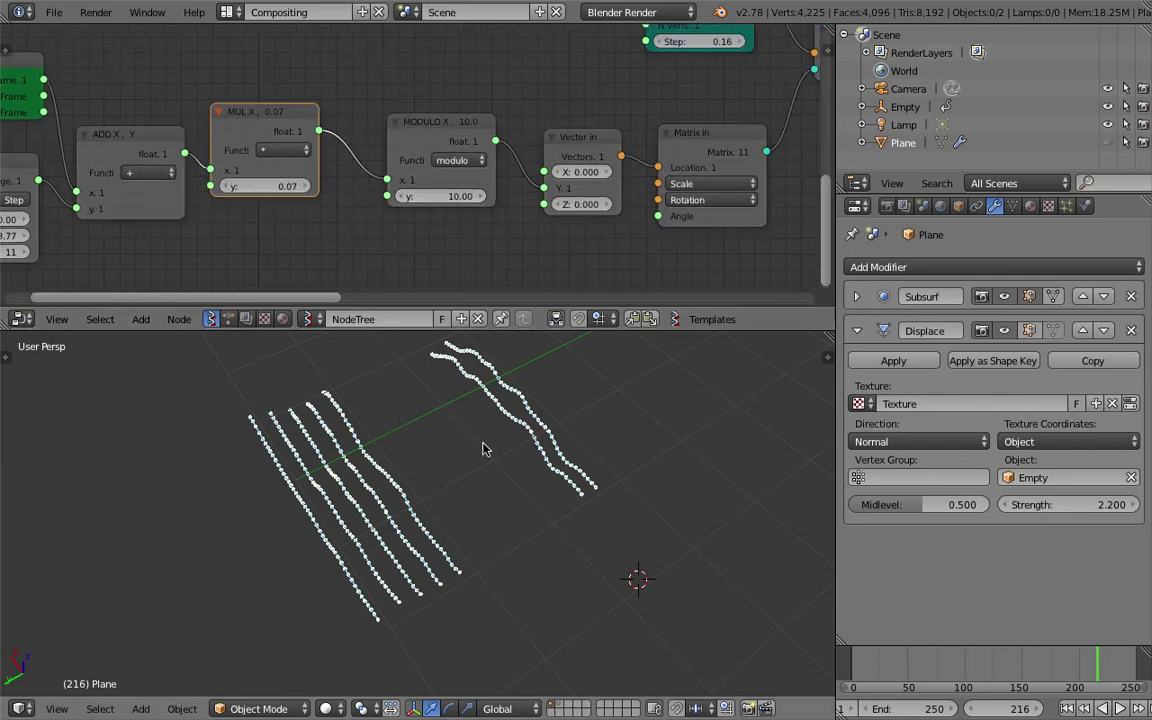
Nudge the MUL node and set its y value to -0.14.
scroll(300, 200, "down", 2)
middle_click_drag(271, 203, 326, 213)
left_click_drag(355, 160, 362, 157)
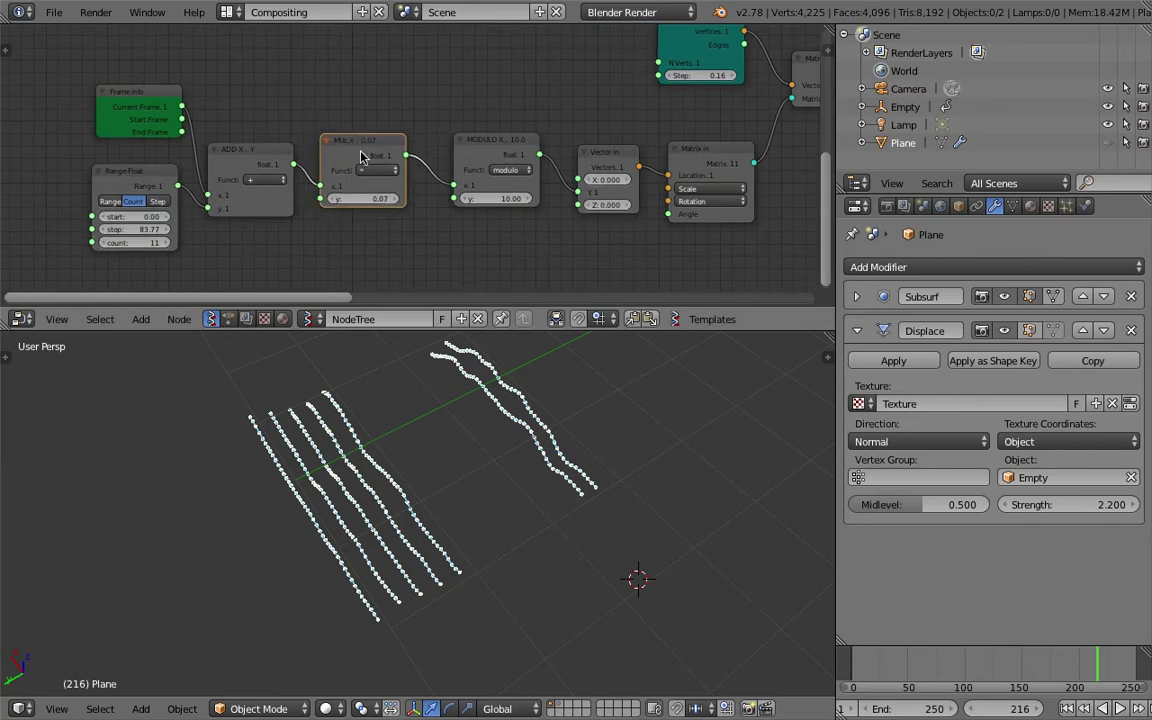
scroll(349, 213, "up", 3)
mouse_move(349, 212)
left_mouse_down()
mouse_move(375, 212)
mouse_move(330, 212)
left_mouse_up()
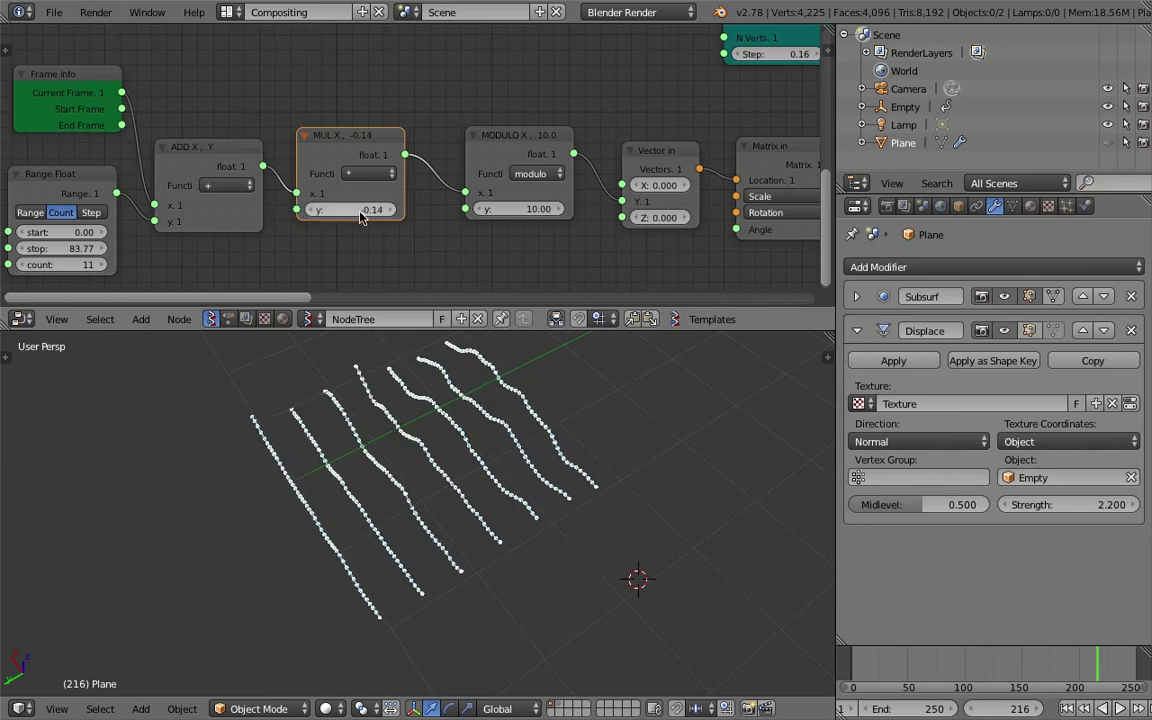
Move the Frame info and Range Float nodes away from the ADD node and set the MUL node's y value to -0.02.
middle_click_drag(183, 143, 249, 138)
left_click_drag(133, 61, 97, 53)
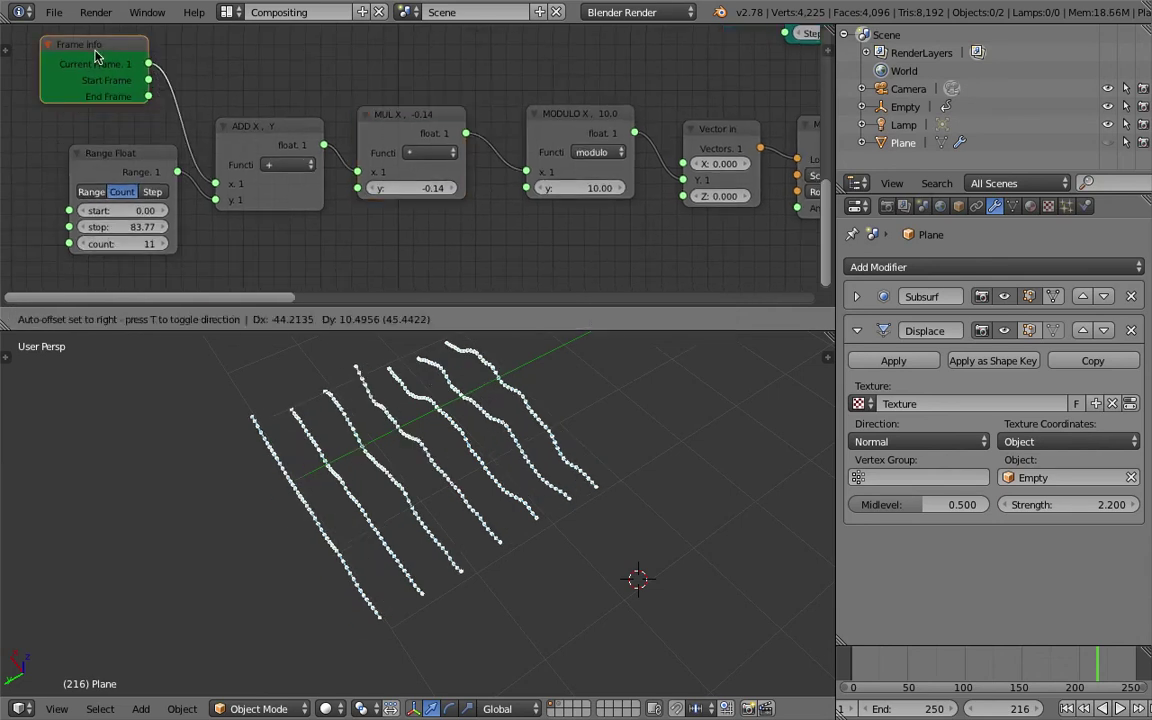
left_click_drag(129, 158, 81, 158)
mouse_move(427, 190)
left_mouse_down()
mouse_move(438, 190)
mouse_move(405, 186)
mouse_move(425, 186)
left_mouse_up()
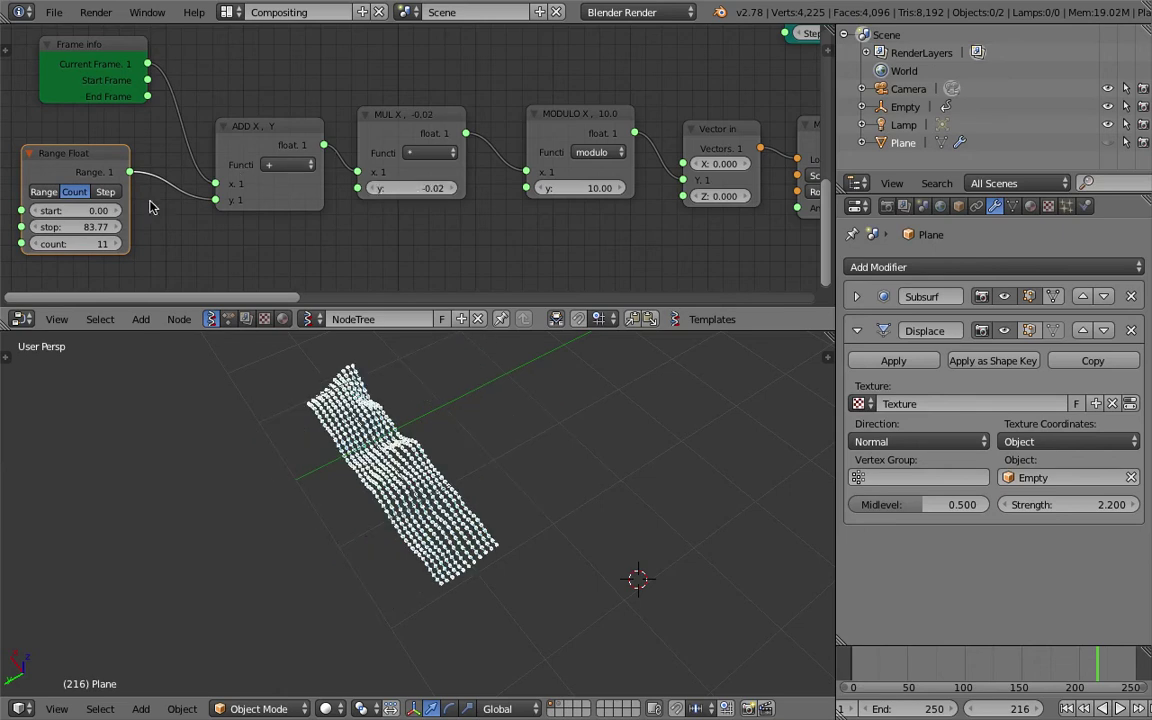
left_click_drag(80, 158, 85, 168)
middle_click_drag(74, 164, 108, 161)
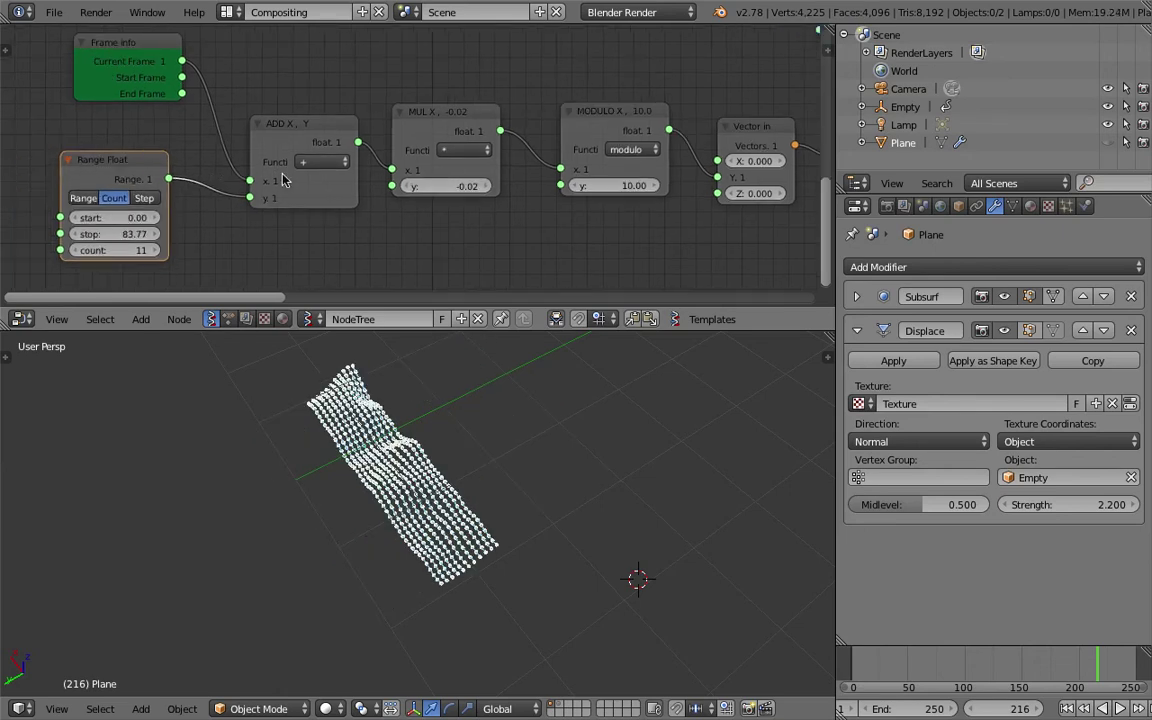
Widen the node editor and 3D view by narrowing the outliner and properties area.
scroll(283, 180, "down", 3)
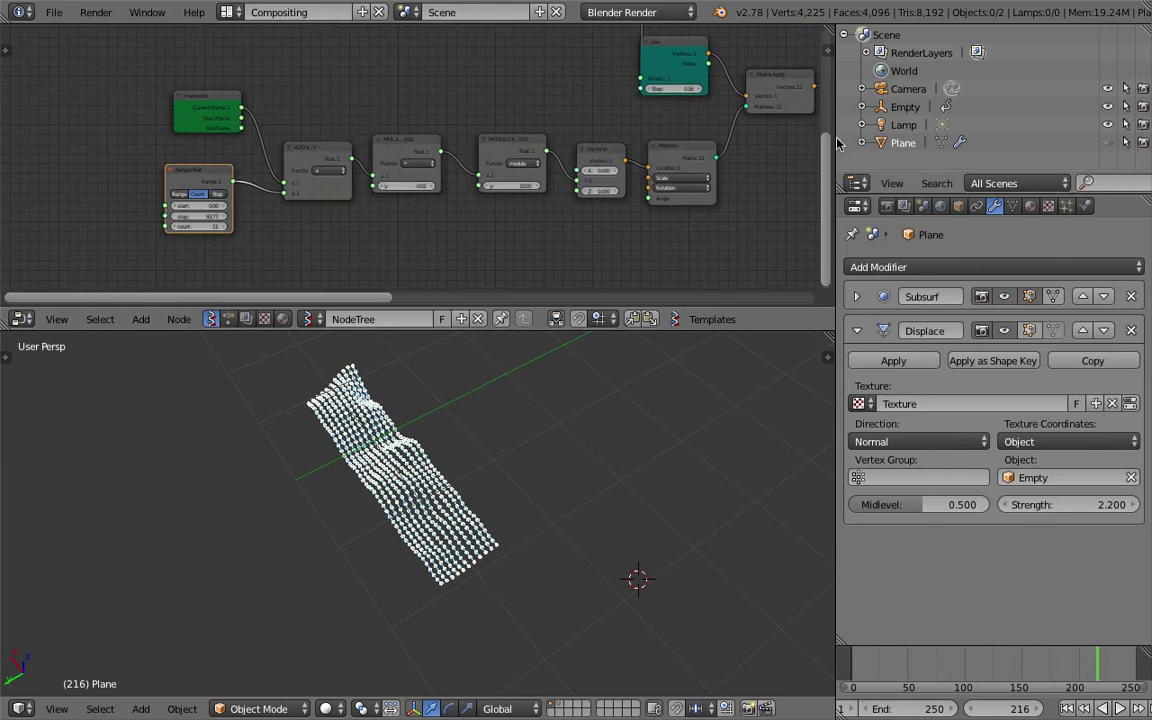
left_click_drag(835, 138, 886, 140)
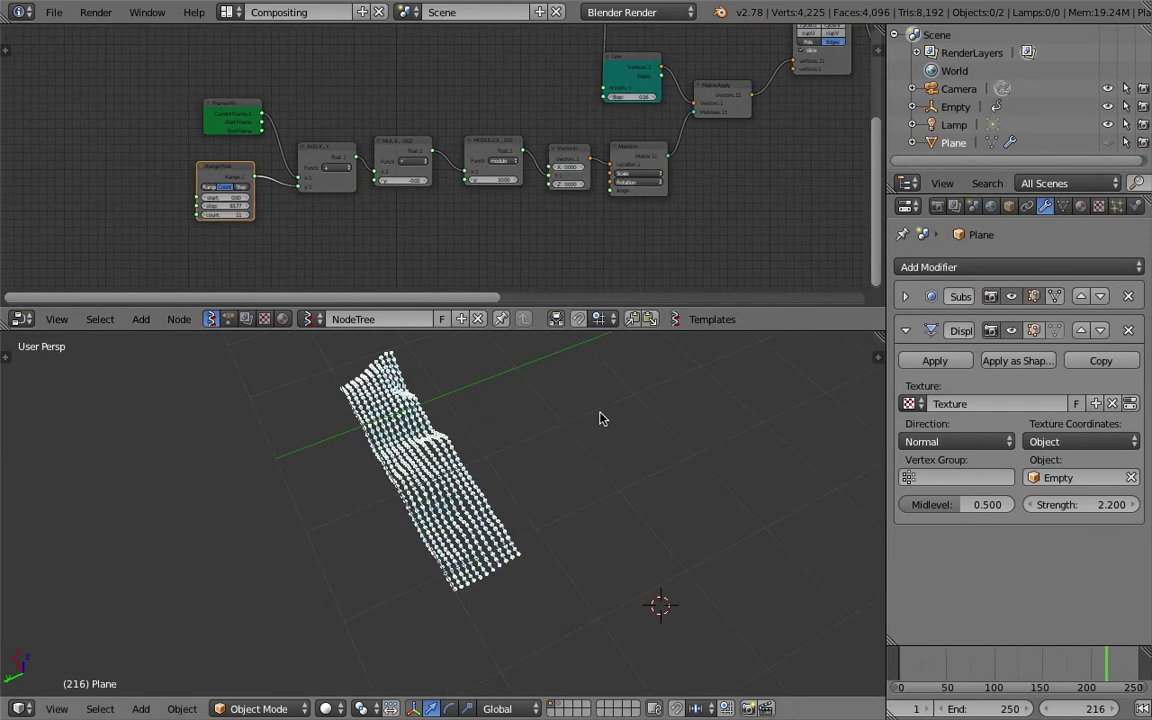
scroll(566, 434, "down", 1)
middle_click_drag(556, 189, 381, 327)
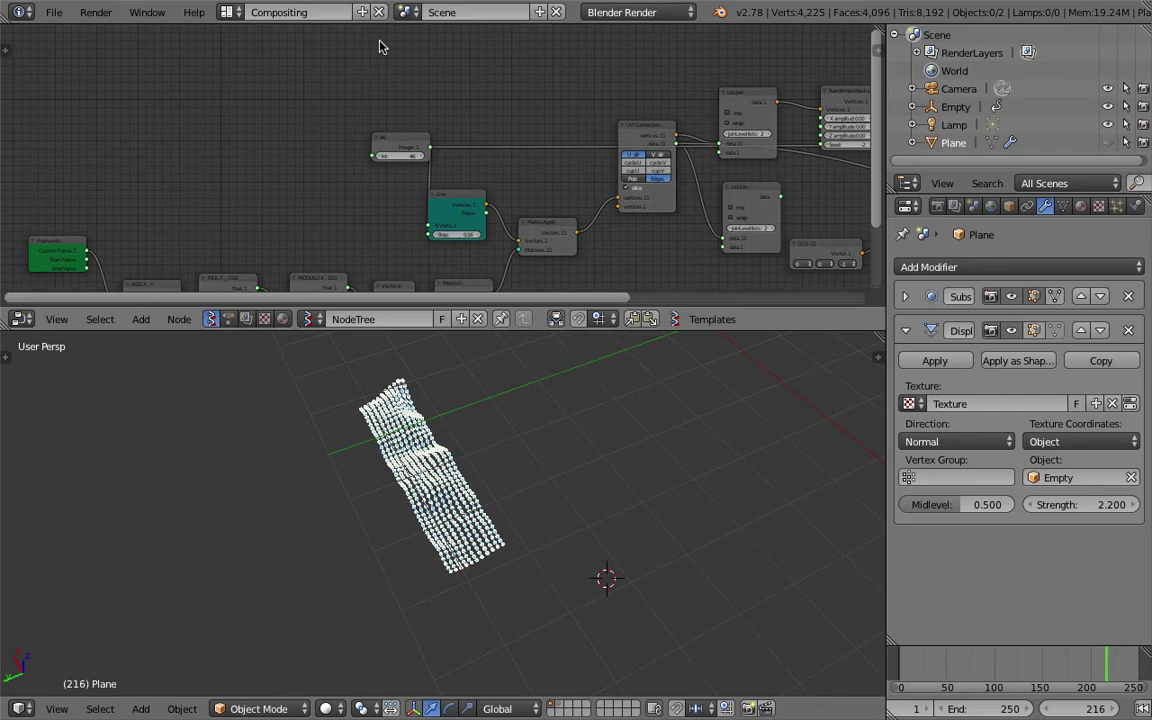
Spread out the Integer 46, Line and Matrix Apply nodes, with the Integer node well left of the Line node.
scroll(404, 190, "up", 4)
middle_click_drag(408, 91, 358, 100)
scroll(345, 130, "up", 1)
left_click_drag(339, 136, 182, 119)
middle_click_drag(480, 269, 464, 208)
left_click_drag(379, 149, 349, 119)
middle_click_drag(434, 154, 393, 148)
left_click(471, 186)
left_click_drag(473, 187, 494, 175)
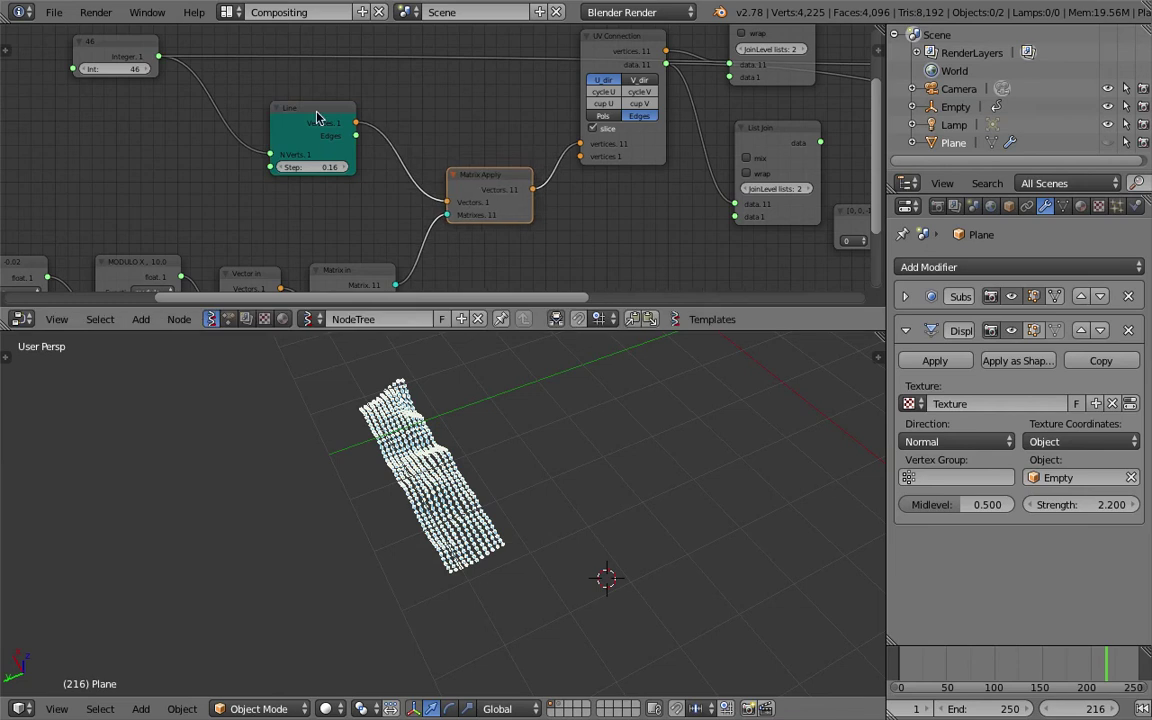
left_click_drag(316, 113, 378, 132)
scroll(432, 172, "up", 1)
middle_click_drag(432, 172, 421, 164)
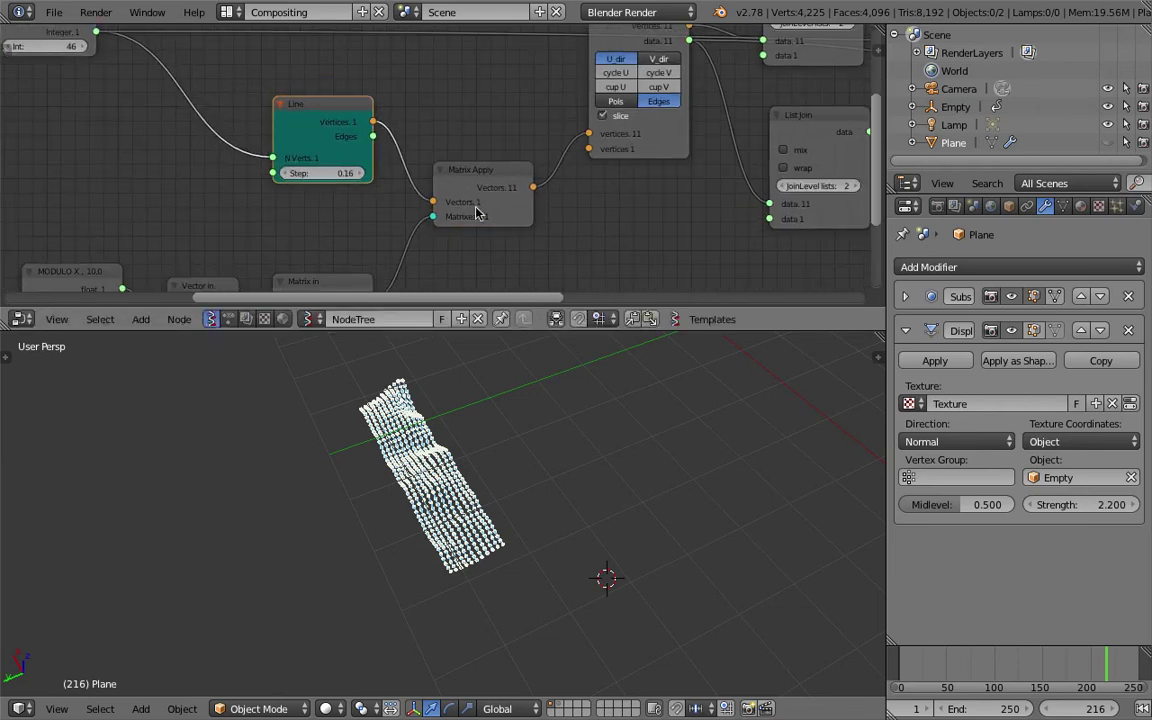
Make the node editor taller and move the Matrix Apply node slightly closer to the Line node.
left_click_drag(528, 331, 528, 399)
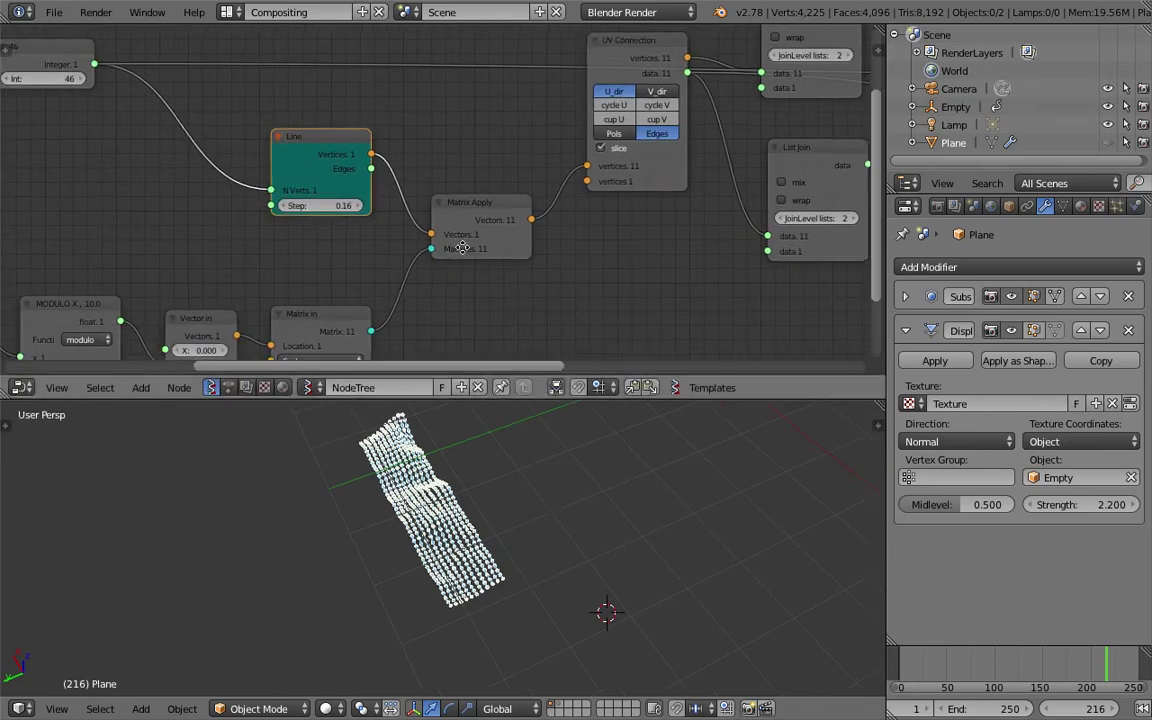
middle_click_drag(462, 238, 458, 213)
left_click(475, 183)
left_click_drag(473, 183, 461, 173)
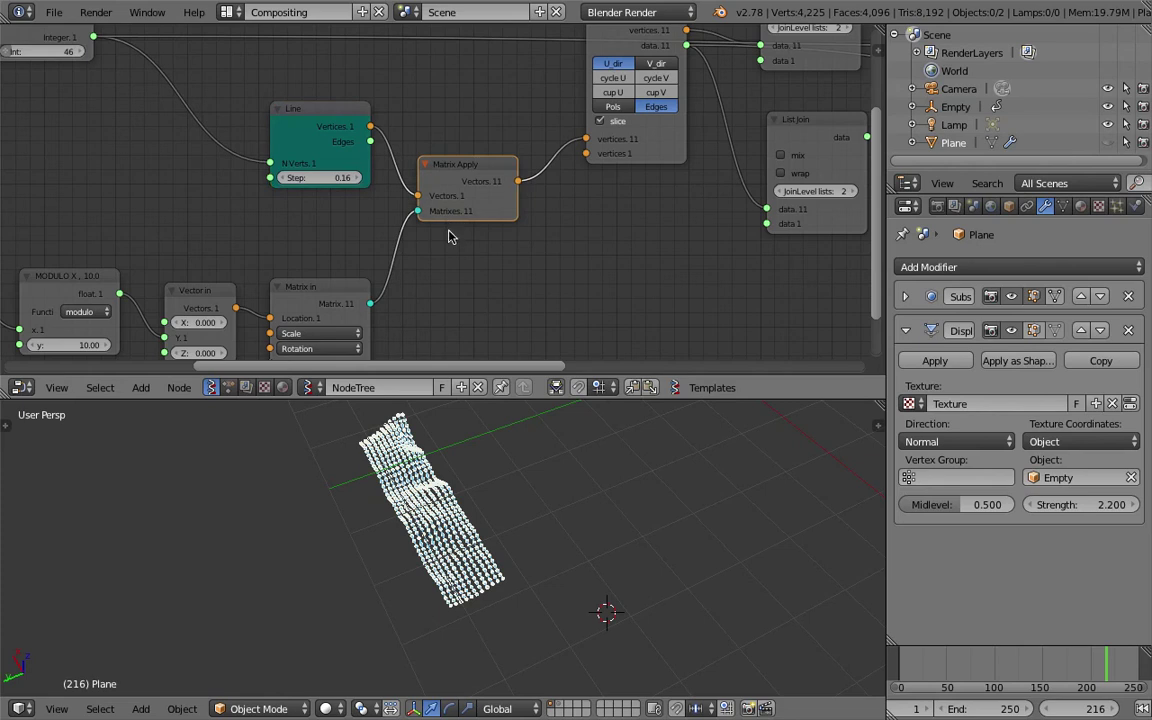
Move the Matrix in, Vector in and MODULO nodes upward along the location chain.
middle_click_drag(393, 177, 607, 143)
middle_click_drag(546, 208, 661, 190)
left_click_drag(661, 190, 670, 134)
middle_click_drag(524, 194, 627, 165)
left_click_drag(627, 165, 615, 140)
left_click_drag(485, 159, 462, 133)
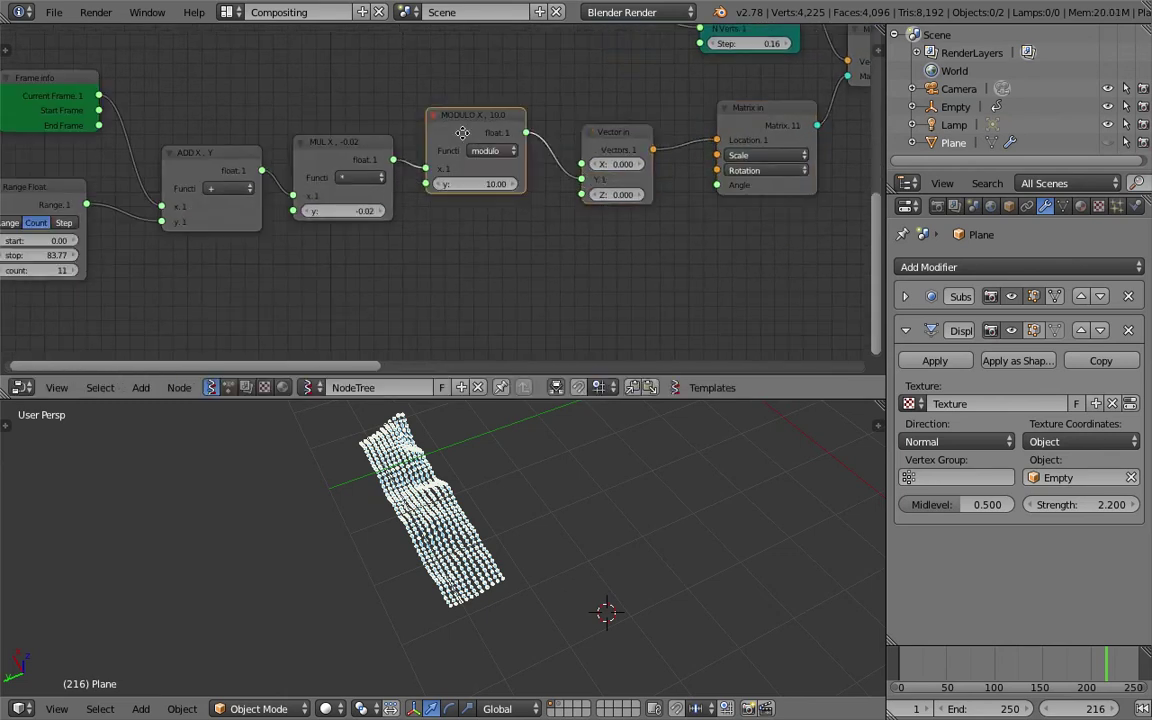
Reposition the MUL, ADD and Frame info nodes to open up space between ADD and MUL.
middle_click_drag(462, 133, 565, 127)
left_click_drag(440, 154, 433, 147)
left_click_drag(324, 152, 307, 117)
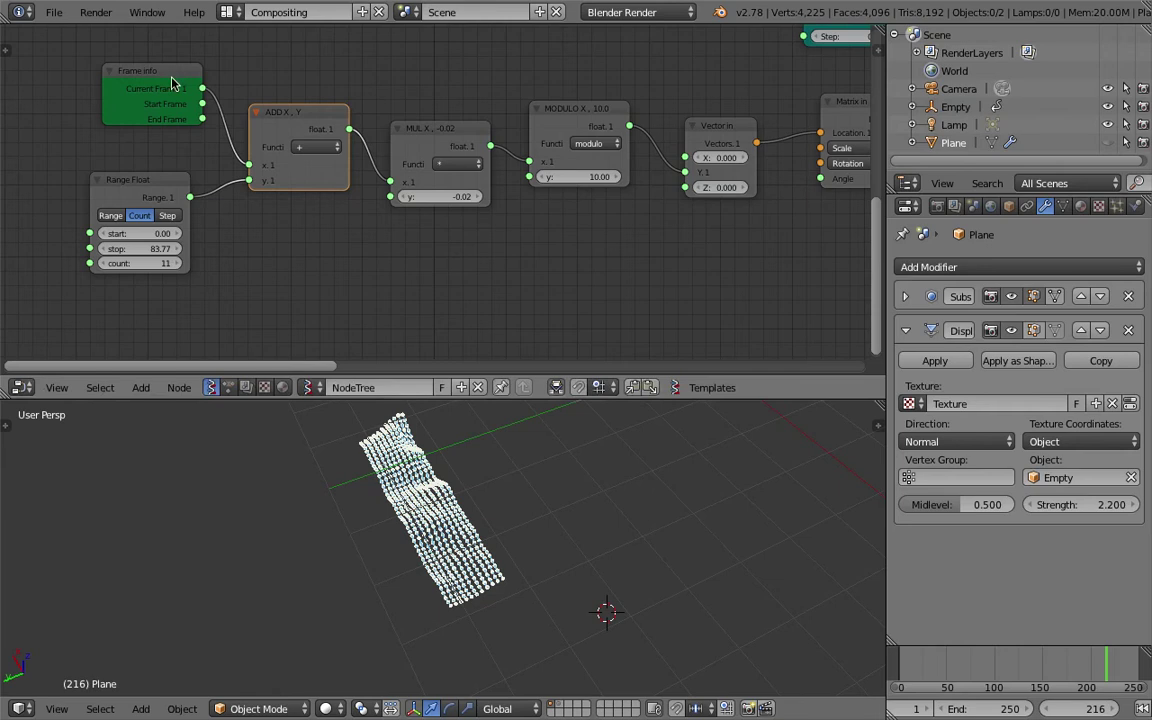
left_click_drag(172, 78, 97, 60)
mouse_move(277, 104)
left_mouse_down()
mouse_move(237, 93)
mouse_move(257, 100)
left_mouse_up()
middle_click_drag(154, 78, 195, 98)
left_click_drag(105, 75, 132, 106)
left_click_drag(295, 127, 292, 165)
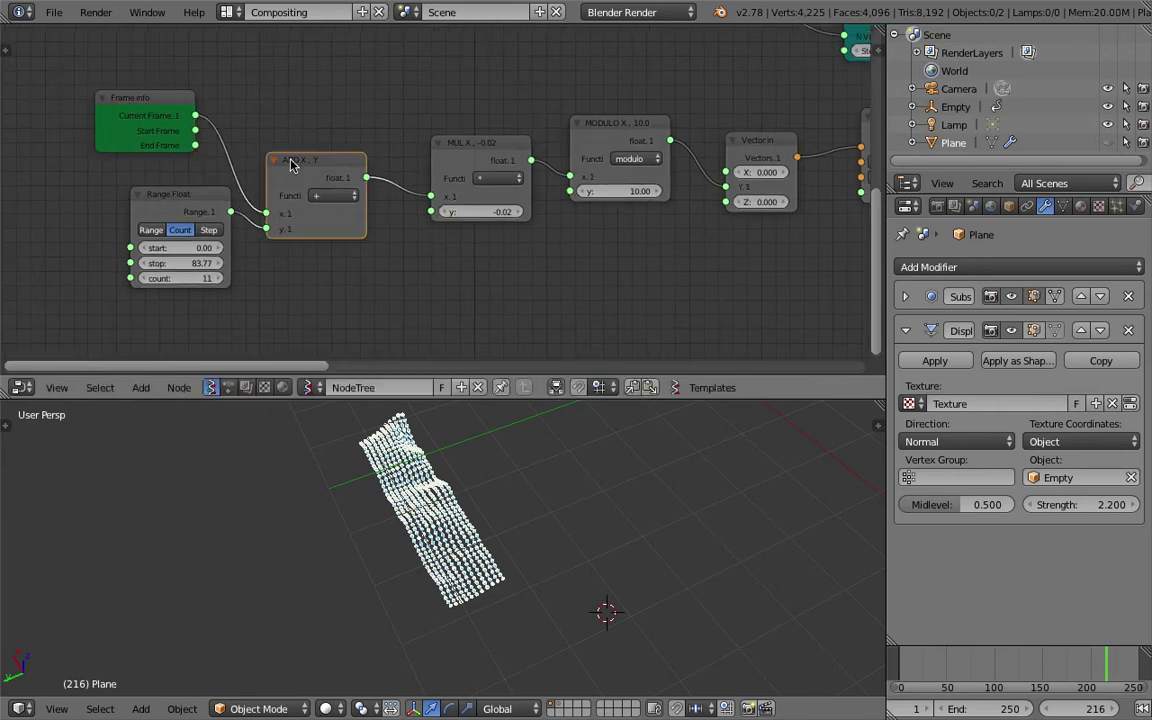
Link the Frame info node's Current Frame directly to the MUL node's x input, and move the ADD and Range Float nodes aside.
left_click_drag(200, 117, 341, 139)
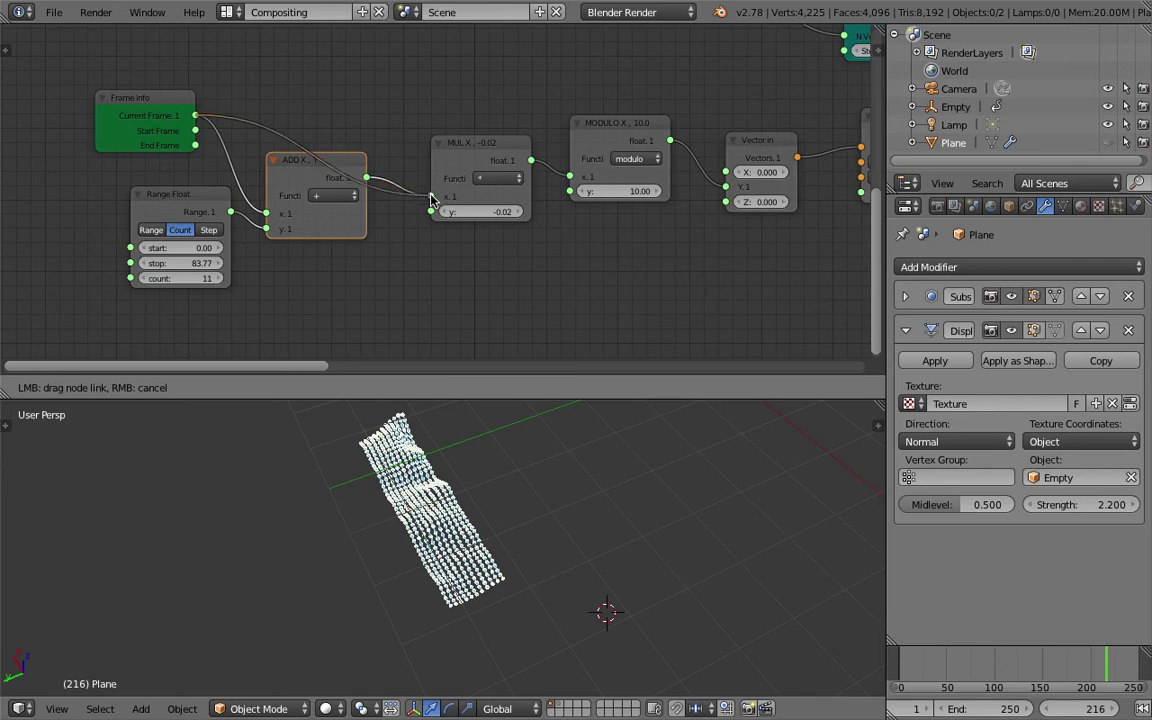
left_click_drag(431, 197, 431, 197)
left_click_drag(312, 176, 307, 217)
left_click_drag(193, 200, 129, 214)
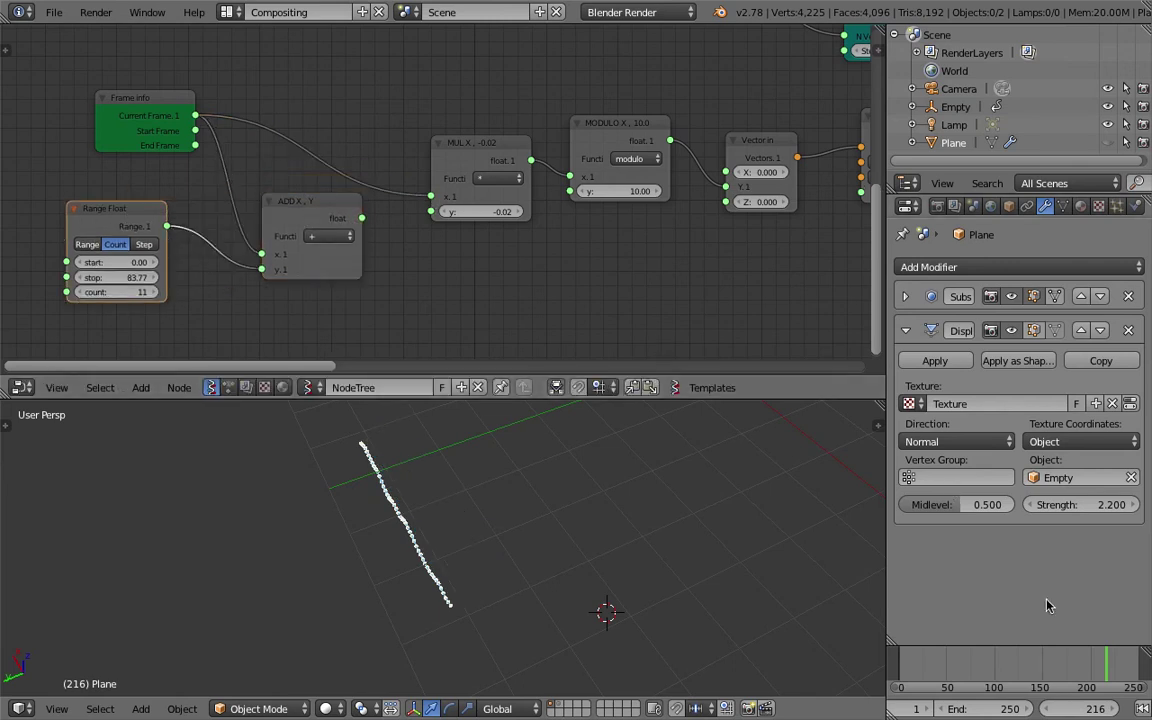
Replay the animation from its first frame to watch how the single line moves.
scroll(1070, 684, "down", 4)
middle_click_drag(1146, 708, 1026, 709)
left_click(1017, 708)
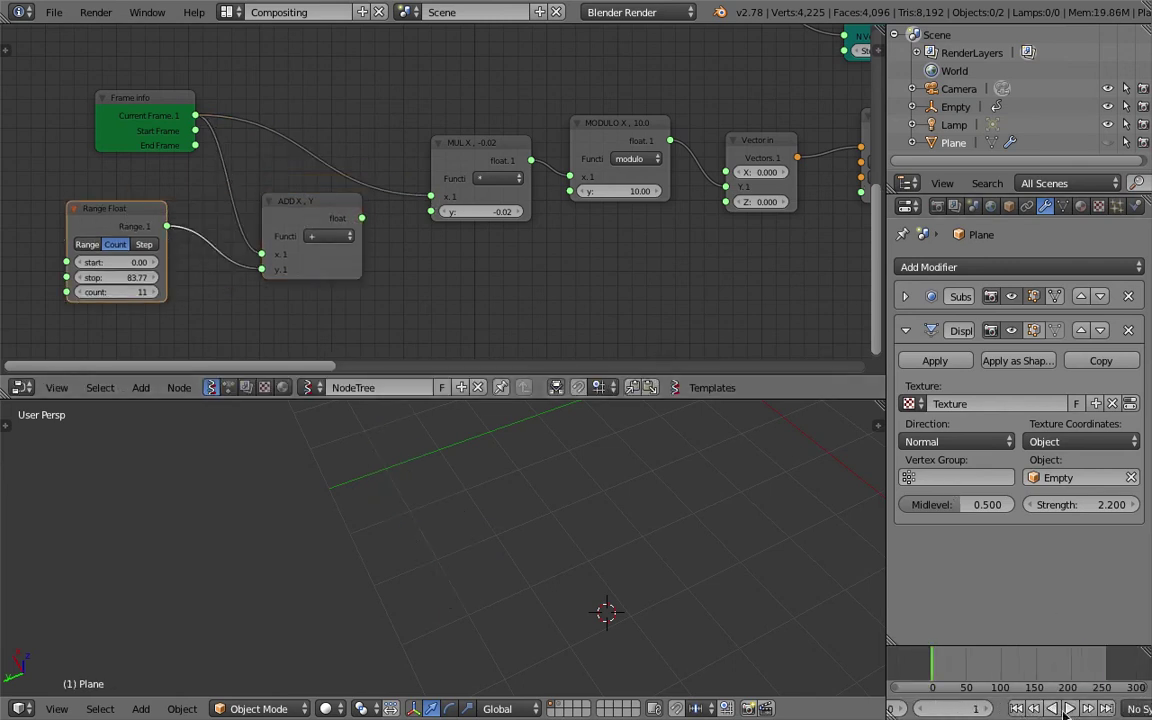
left_click(1069, 708)
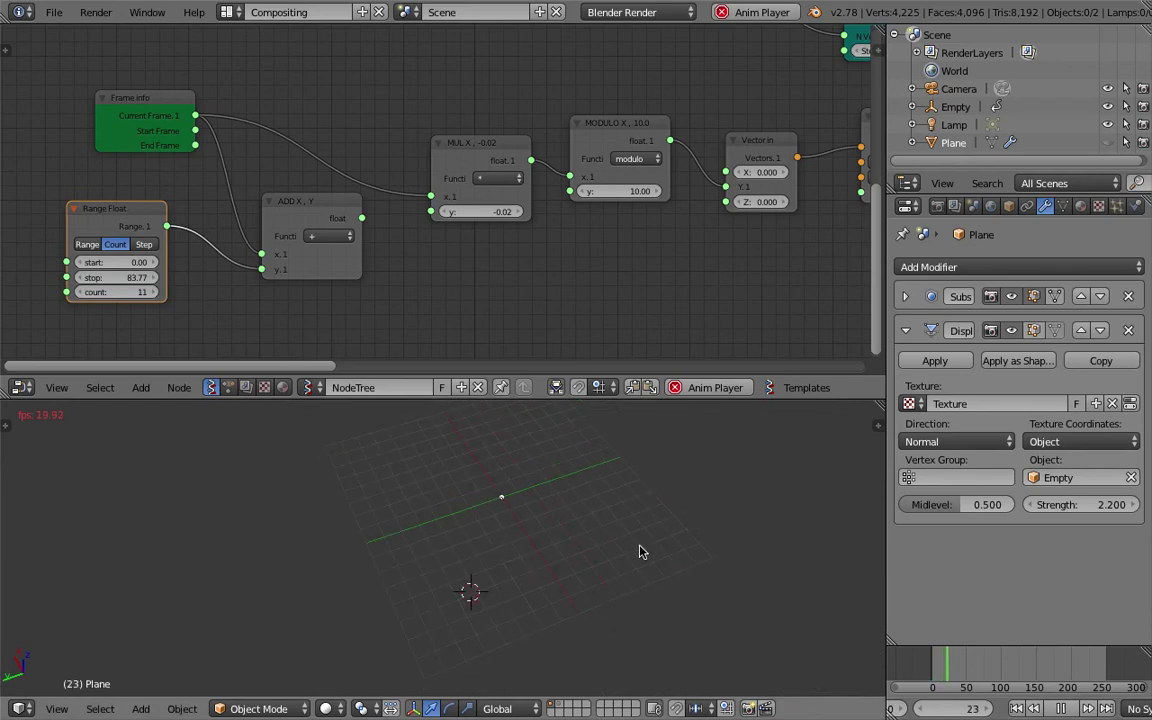
left_click(1030, 668)
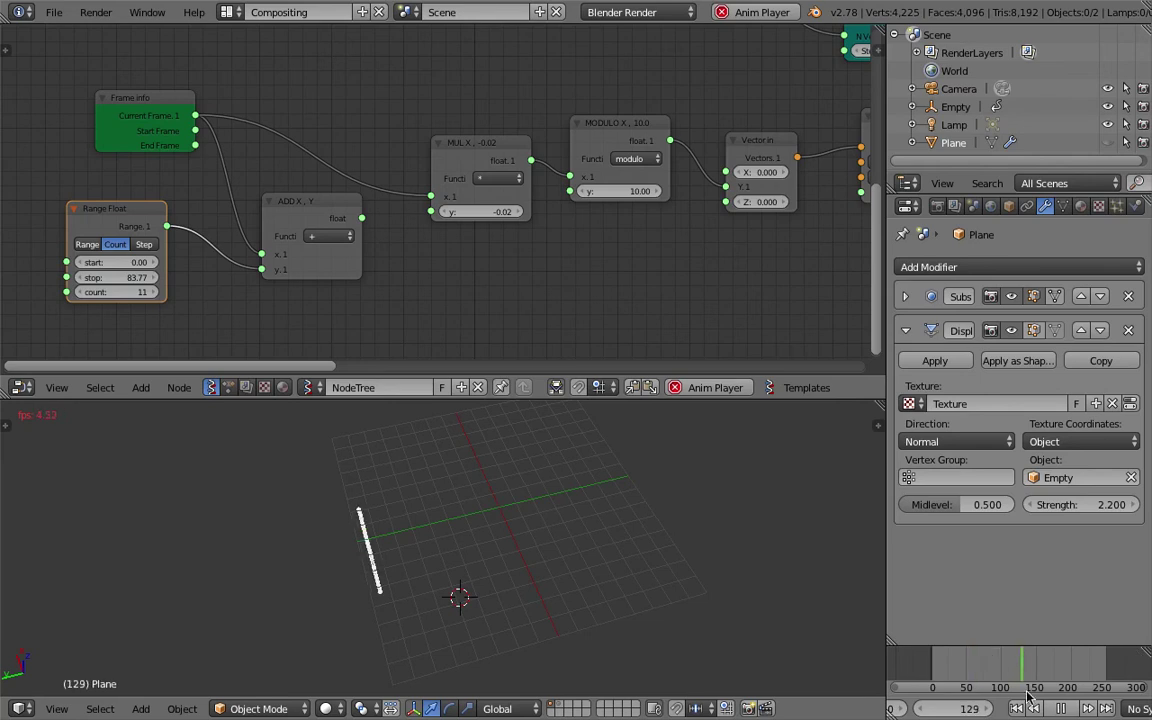
mouse_move(1030, 697)
left_mouse_down()
mouse_move(993, 697)
mouse_move(1076, 692)
left_mouse_up()
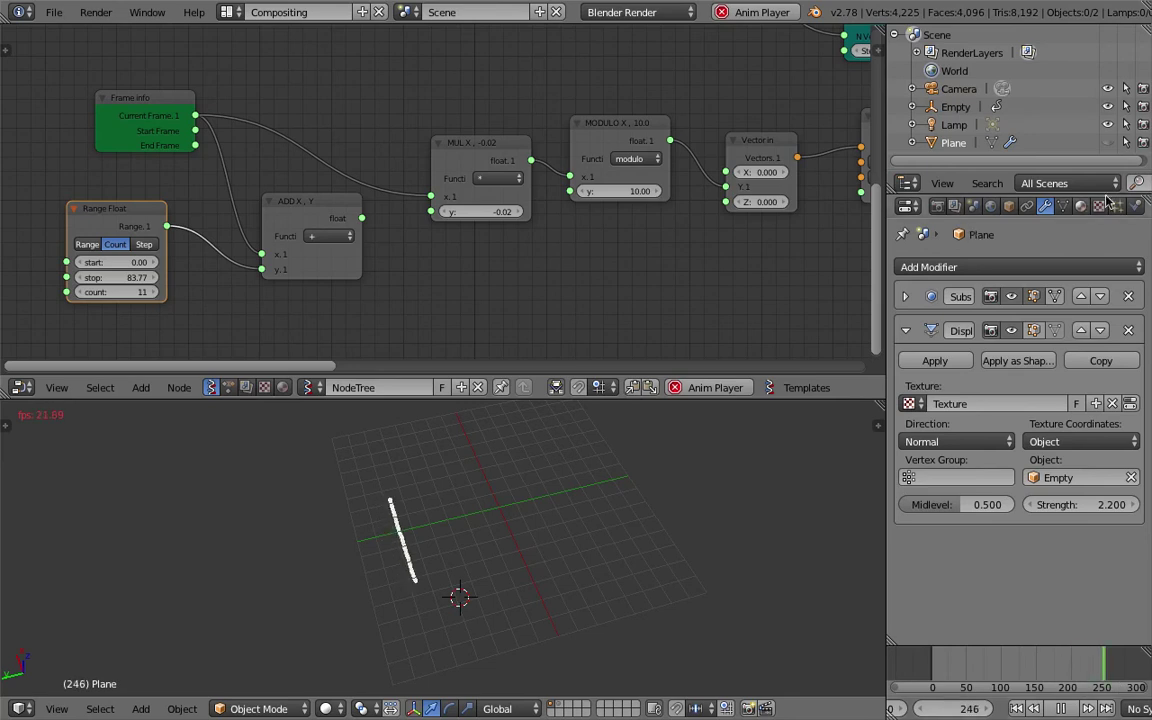
Unhide and select the displaced plane beneath the moving line, and show its object properties.
right_click(433, 538)
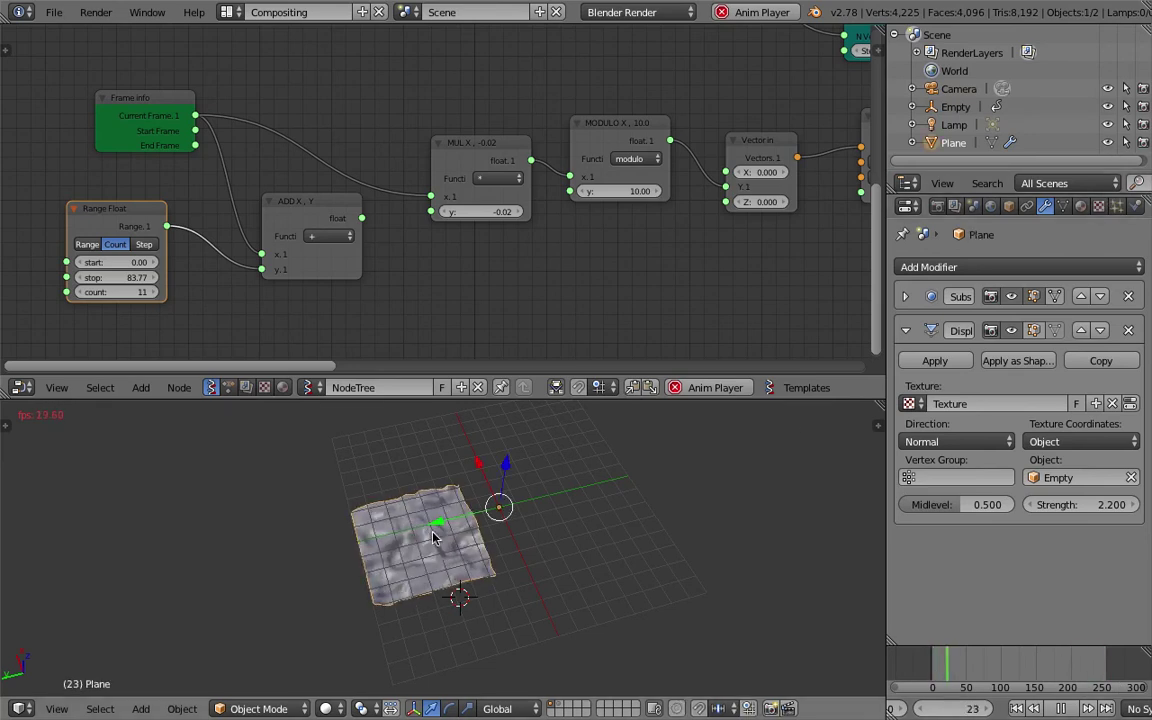
middle_click_drag(434, 540, 441, 525)
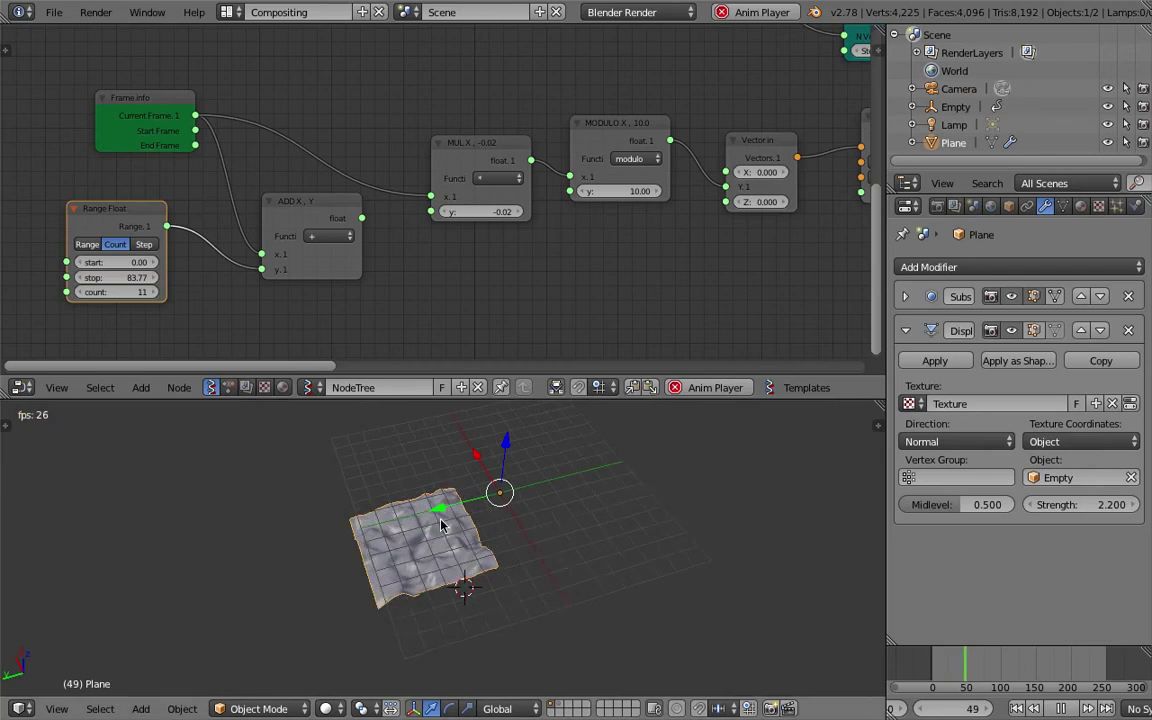
scroll(441, 525, "up", 1)
middle_click_drag(566, 590, 555, 579)
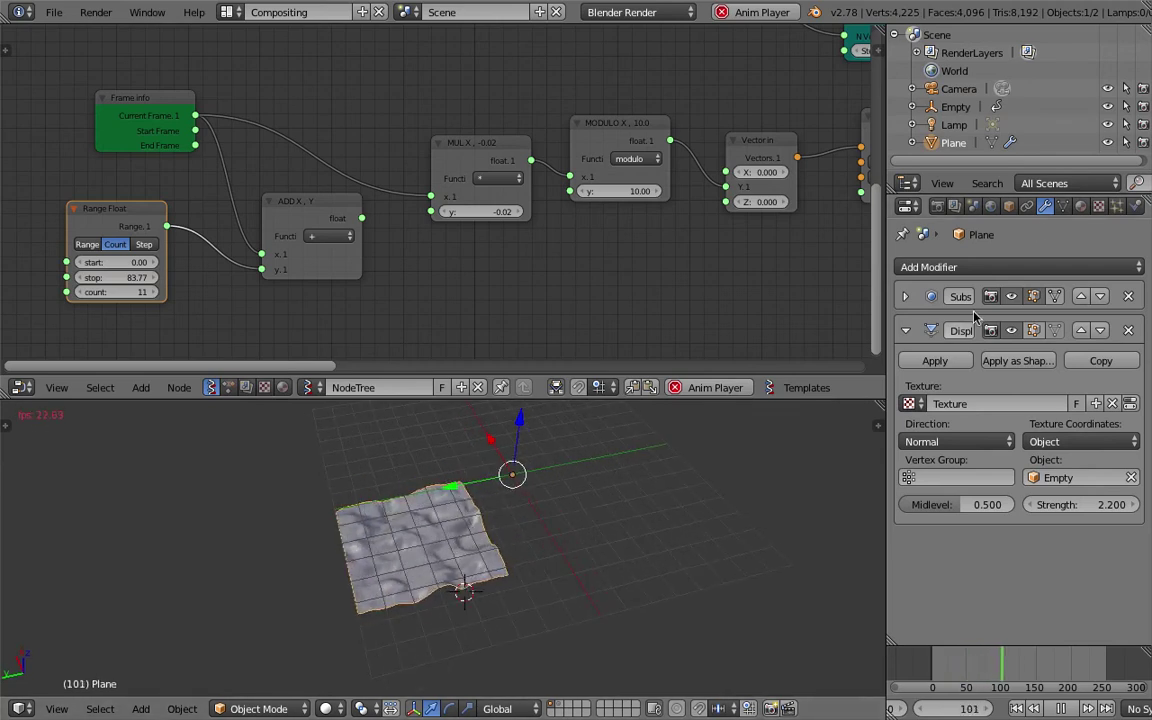
left_click(1008, 206)
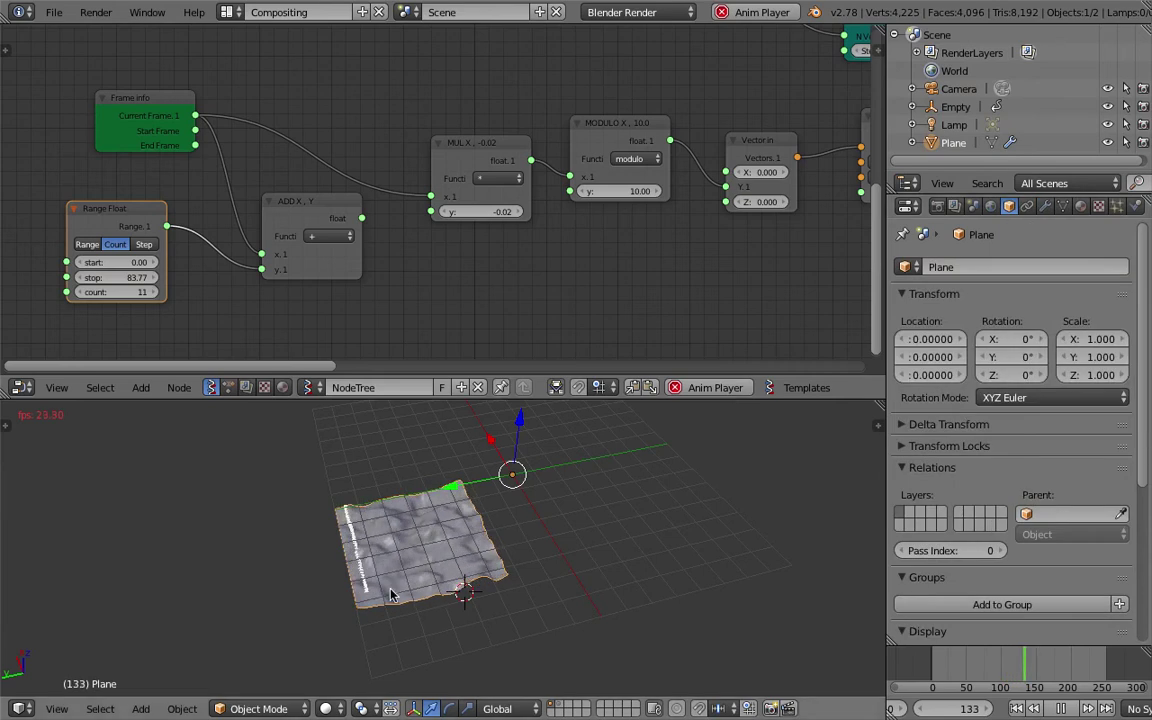
scroll(386, 586, "up", 5)
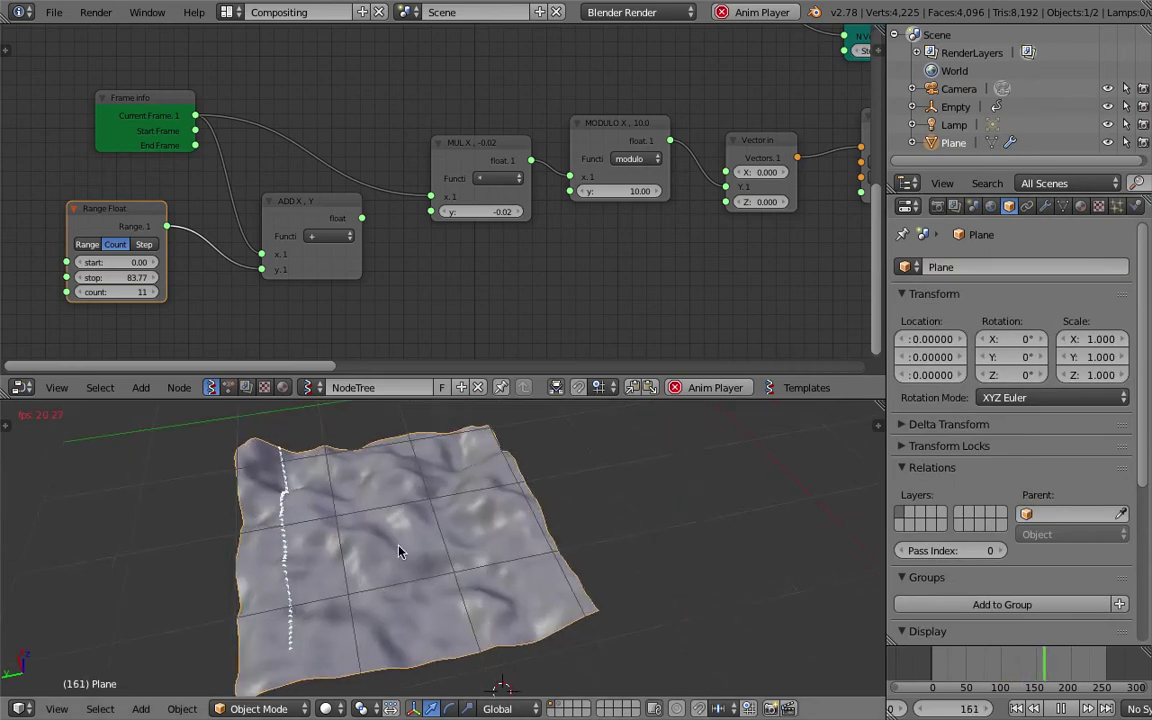
middle_click_drag(322, 586, 358, 546)
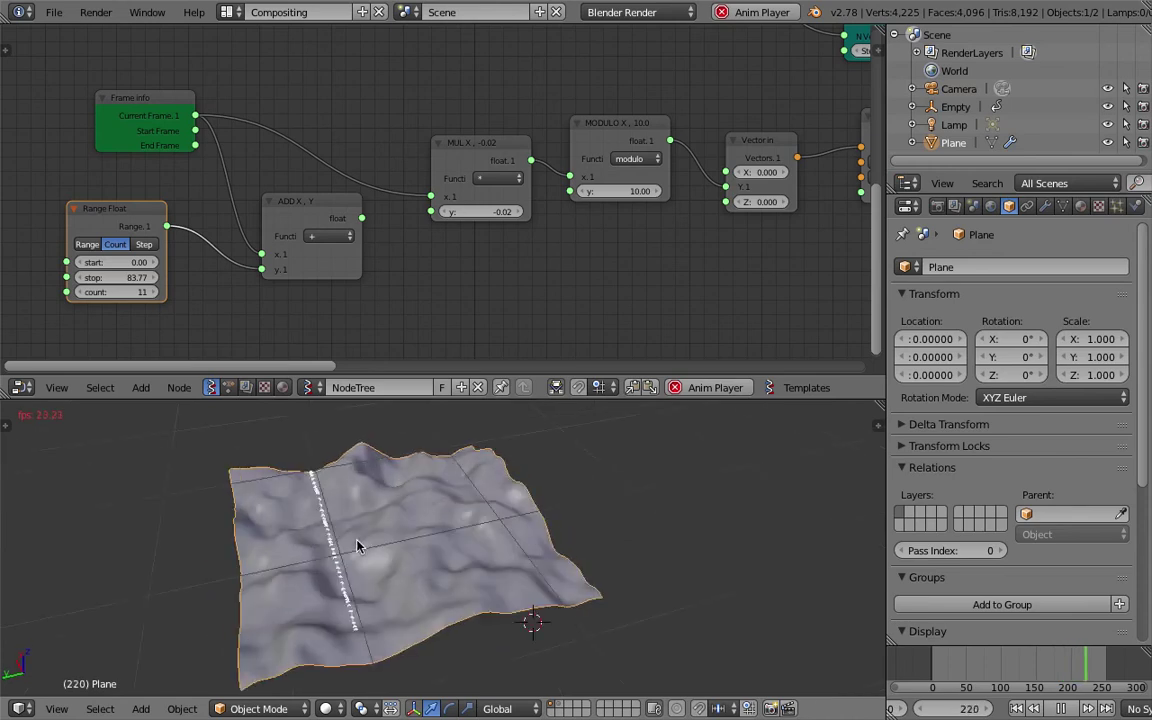
Reposition the ADD, Frame info and Range Float nodes, with Frame info and Range Float left of the ADD node.
left_click_drag(329, 229, 342, 233)
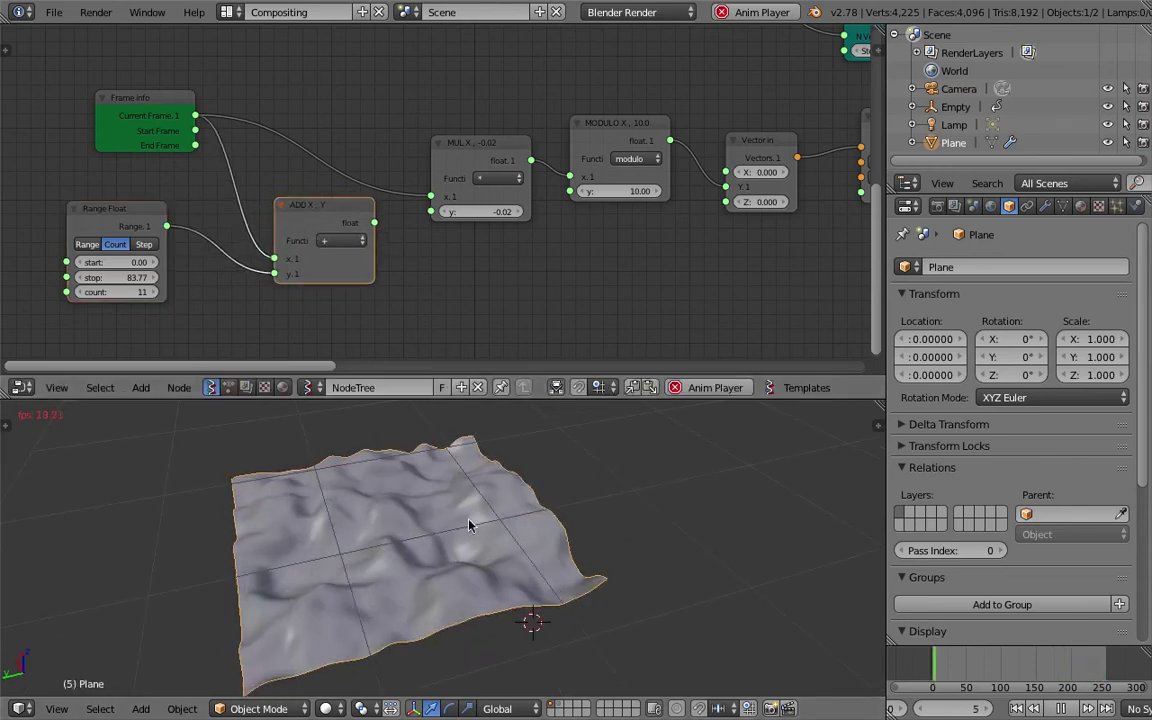
left_click(150, 125)
left_click_drag(143, 115, 89, 116)
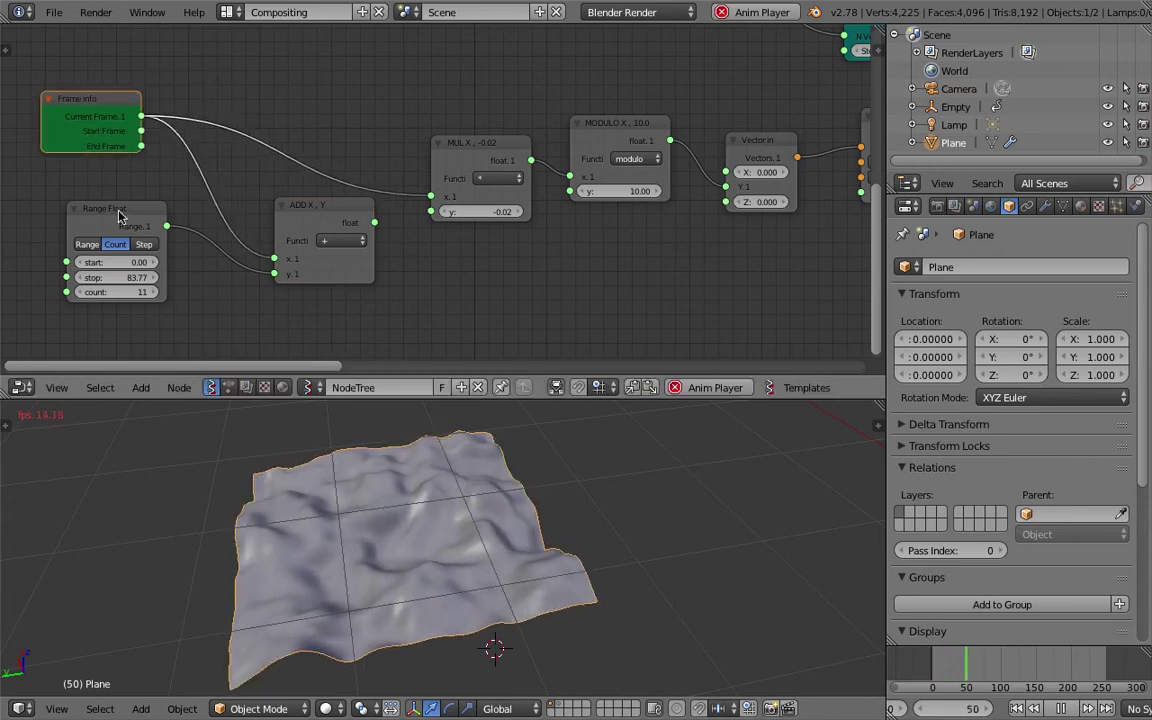
left_click_drag(108, 209, 130, 202)
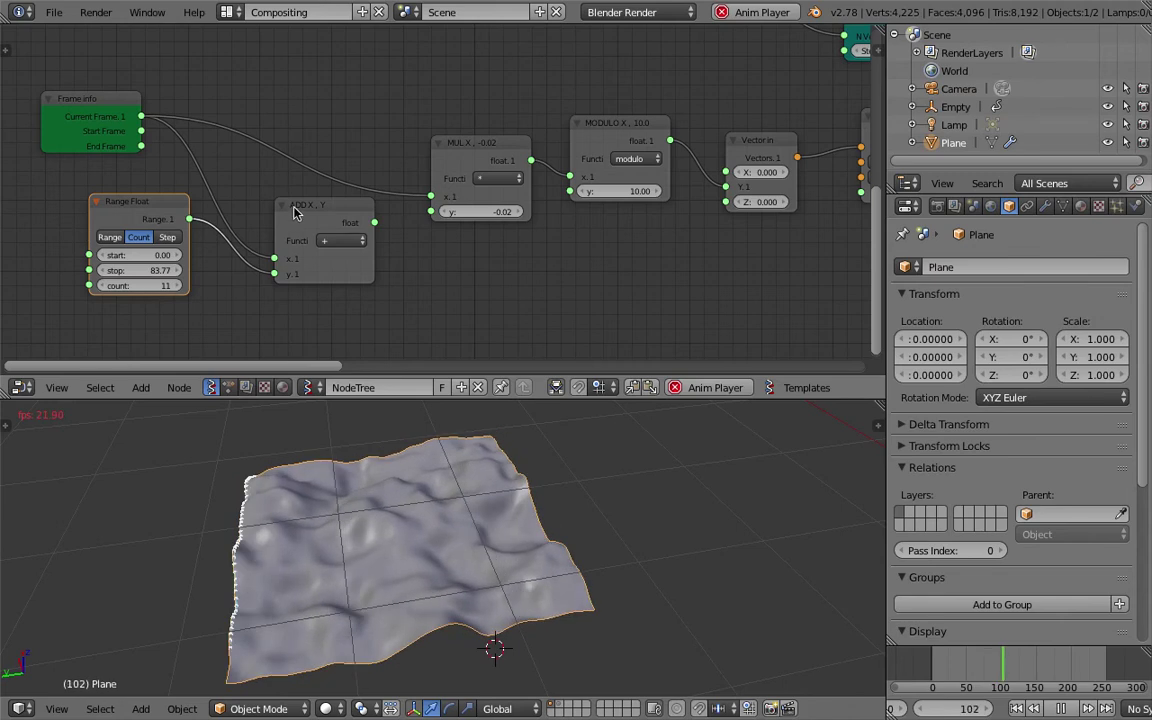
left_click_drag(113, 212, 88, 216)
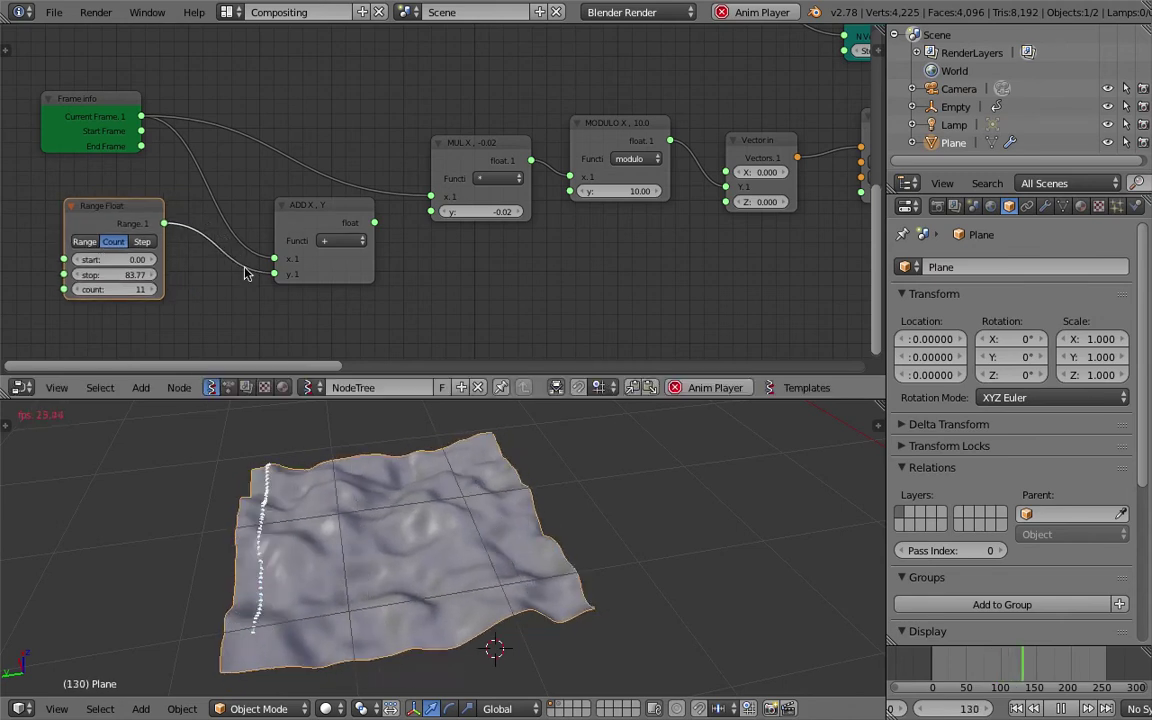
Add a Stethoscope node below the ADD node.
middle_click_drag(287, 298, 287, 277)
key("shift+a")
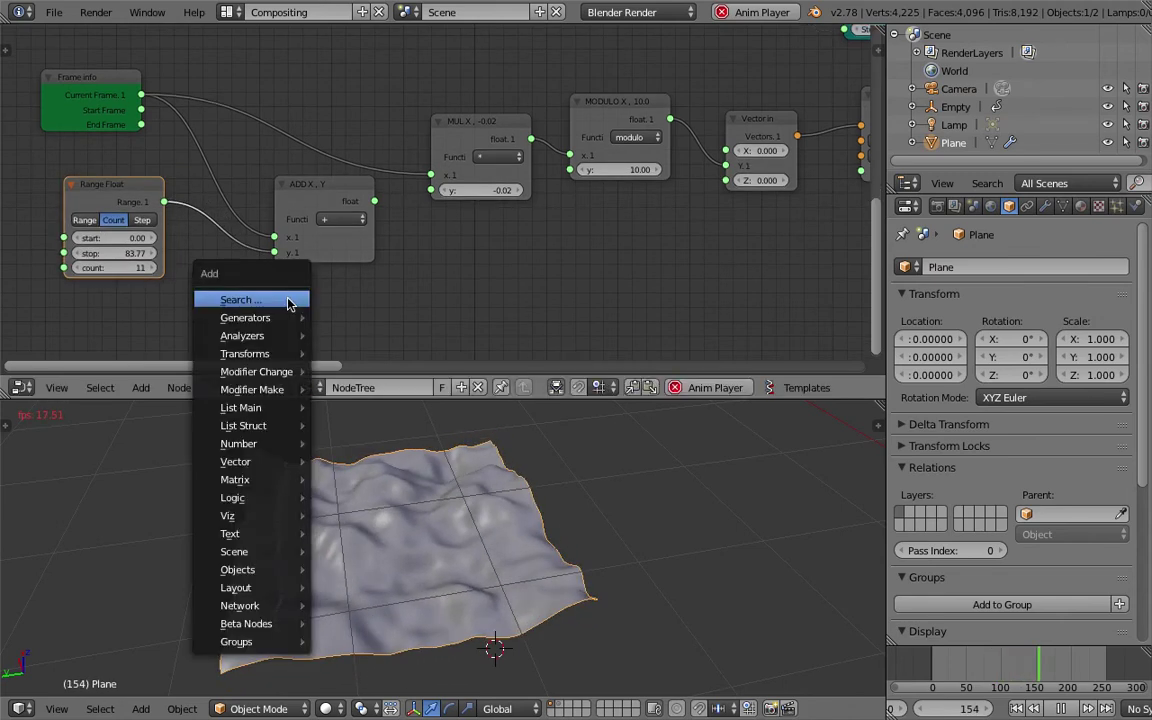
left_click(288, 301)
type("ste")
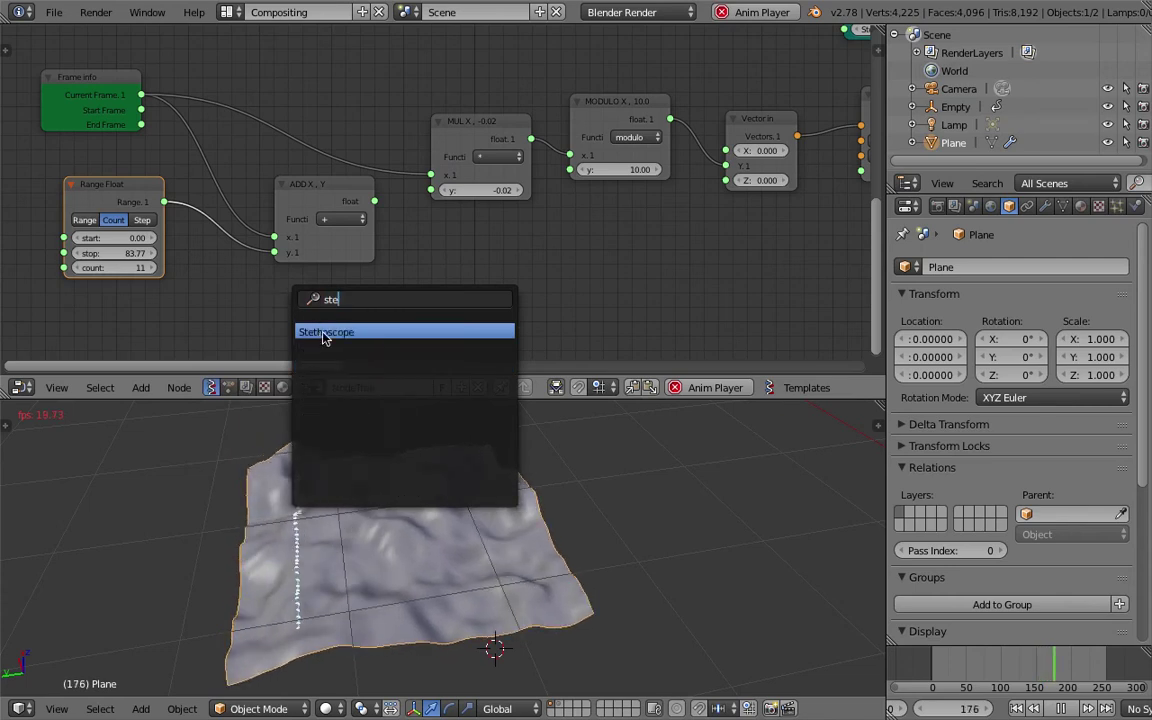
left_click(313, 332)
left_click(310, 310)
middle_click_drag(310, 310, 335, 252)
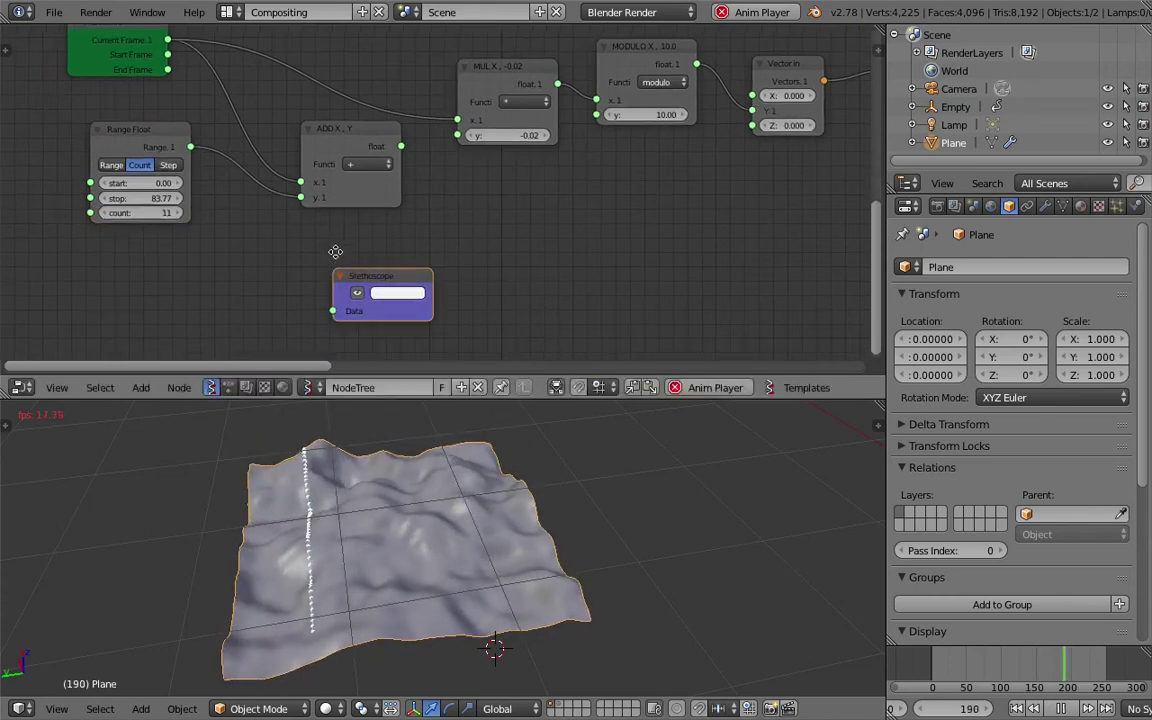
Link the Range Float output to the Stethoscope's Data input and inspect the generated list of numbers.
left_click_drag(191, 148, 217, 176)
left_click_drag(330, 313, 333, 311)
middle_click_drag(419, 230, 401, 150)
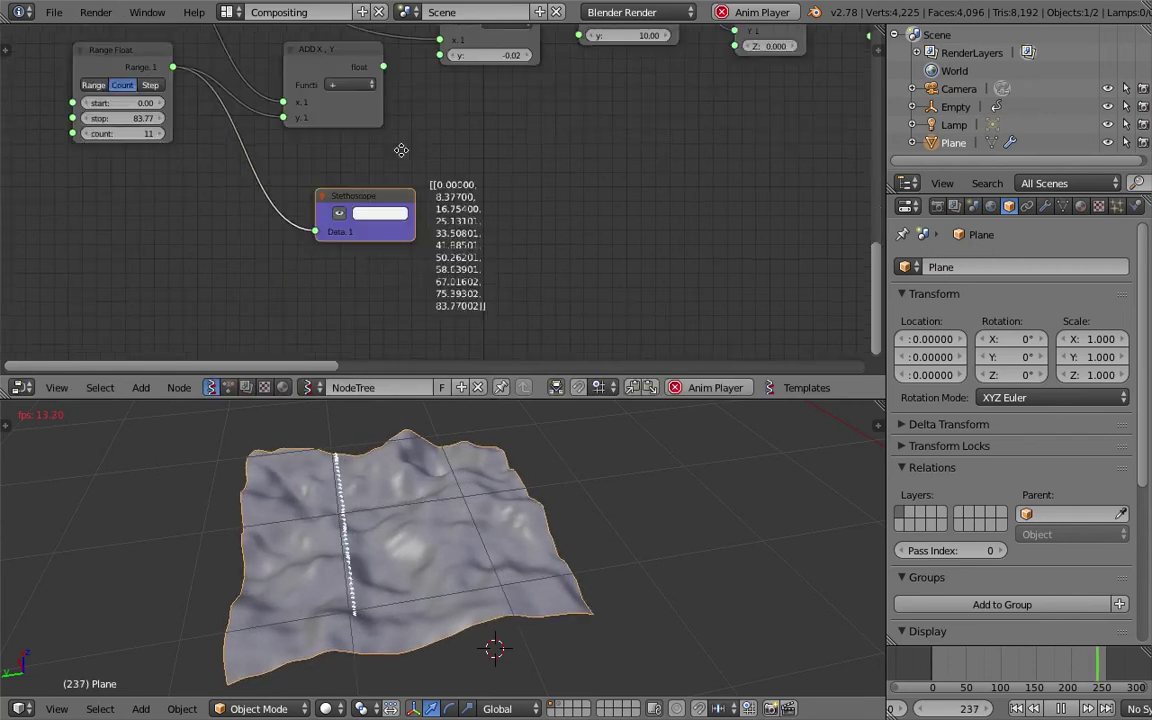
scroll(460, 190, "up", 2)
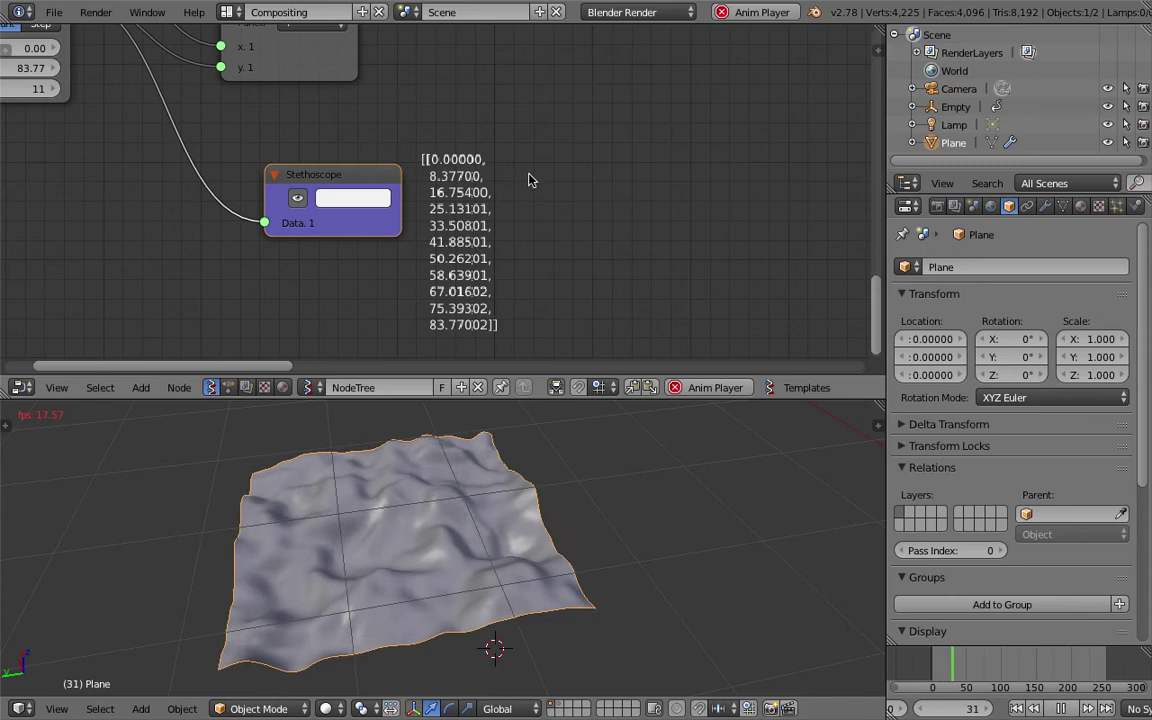
Rearrange the Stethoscope, Range Float and Frame info nodes around the ADD node for clearer links.
scroll(441, 216, "down", 2)
middle_click_drag(372, 172, 522, 272)
key("g")
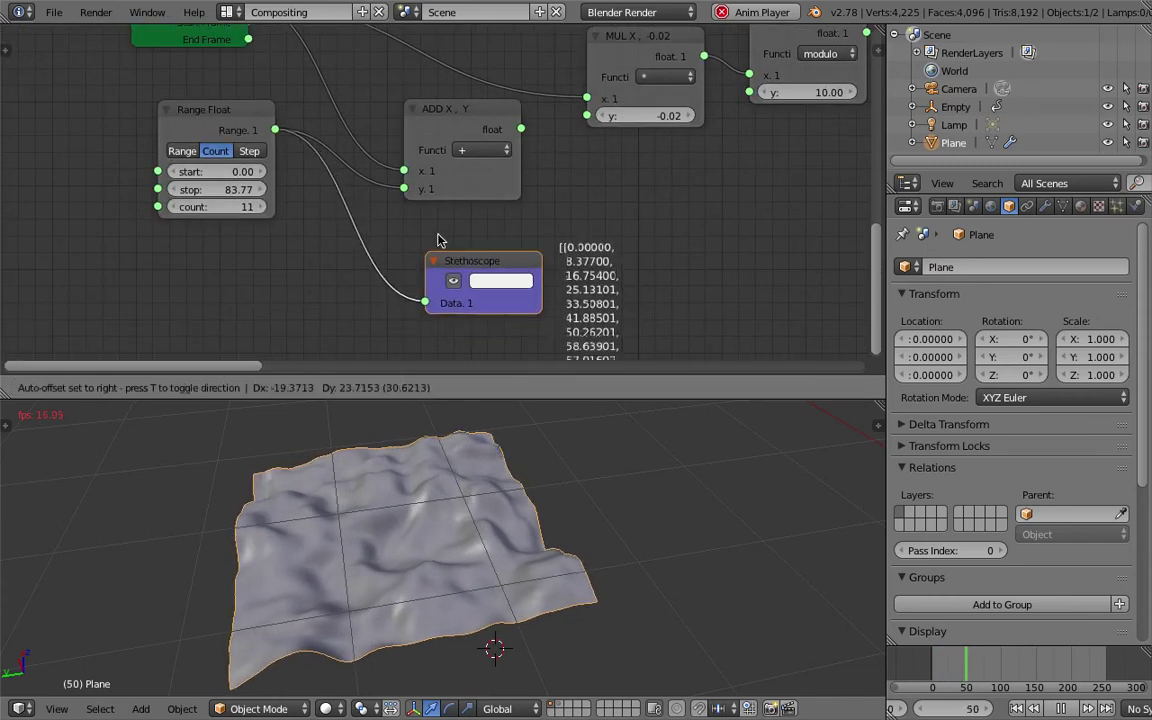
left_click(440, 242)
middle_click_drag(385, 192, 421, 213)
middle_click_drag(255, 158, 247, 263)
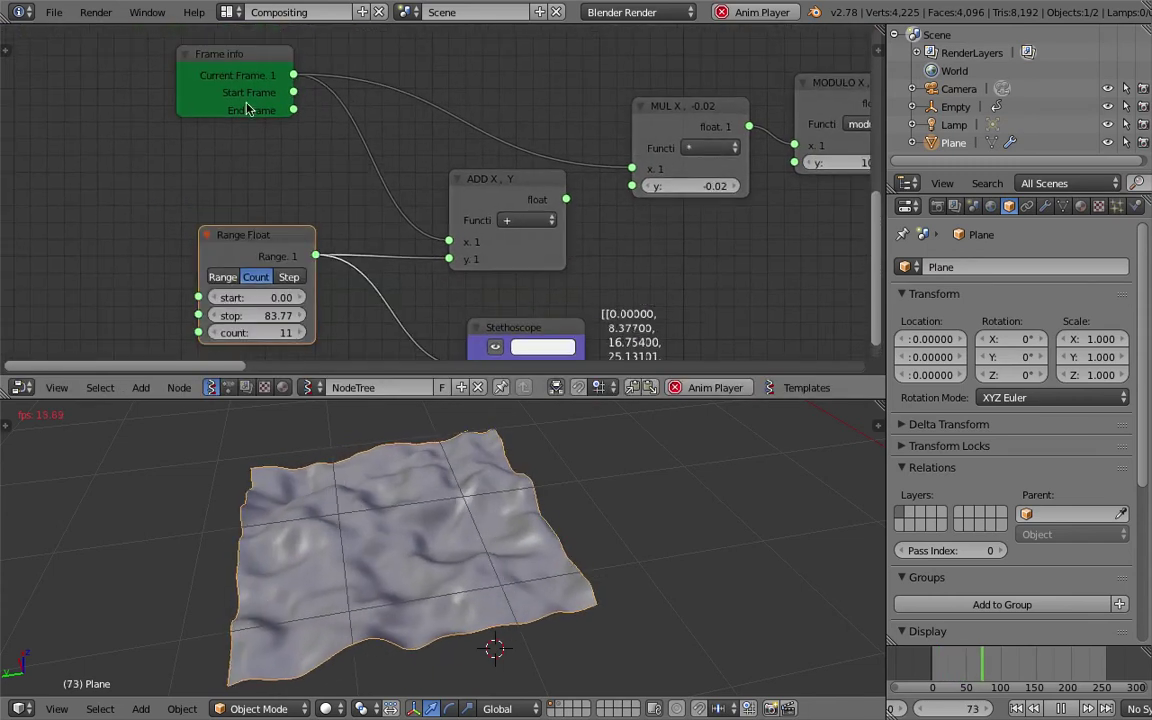
left_click(240, 73)
left_click_drag(238, 72, 224, 100)
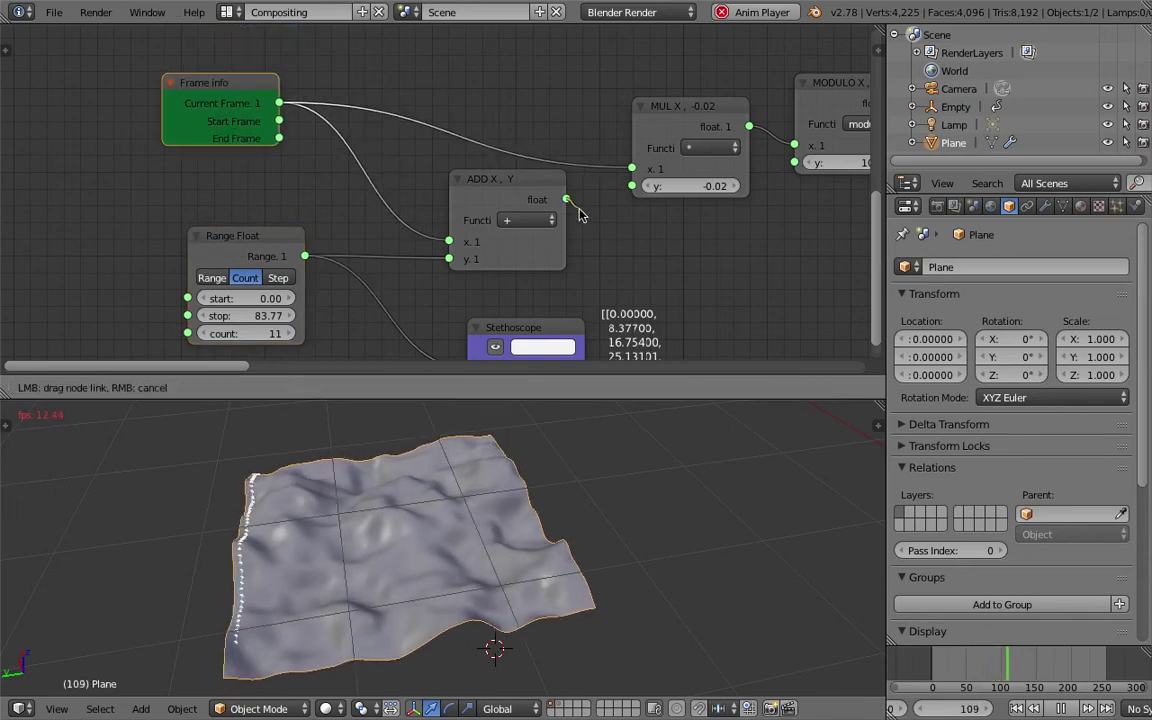
Link the ADD node's output to the Stethoscope instead, and examine the summed frame and range values.
middle_click_drag(516, 188, 512, 168)
left_click_drag(562, 178, 463, 347)
middle_click_drag(610, 265, 497, 236)
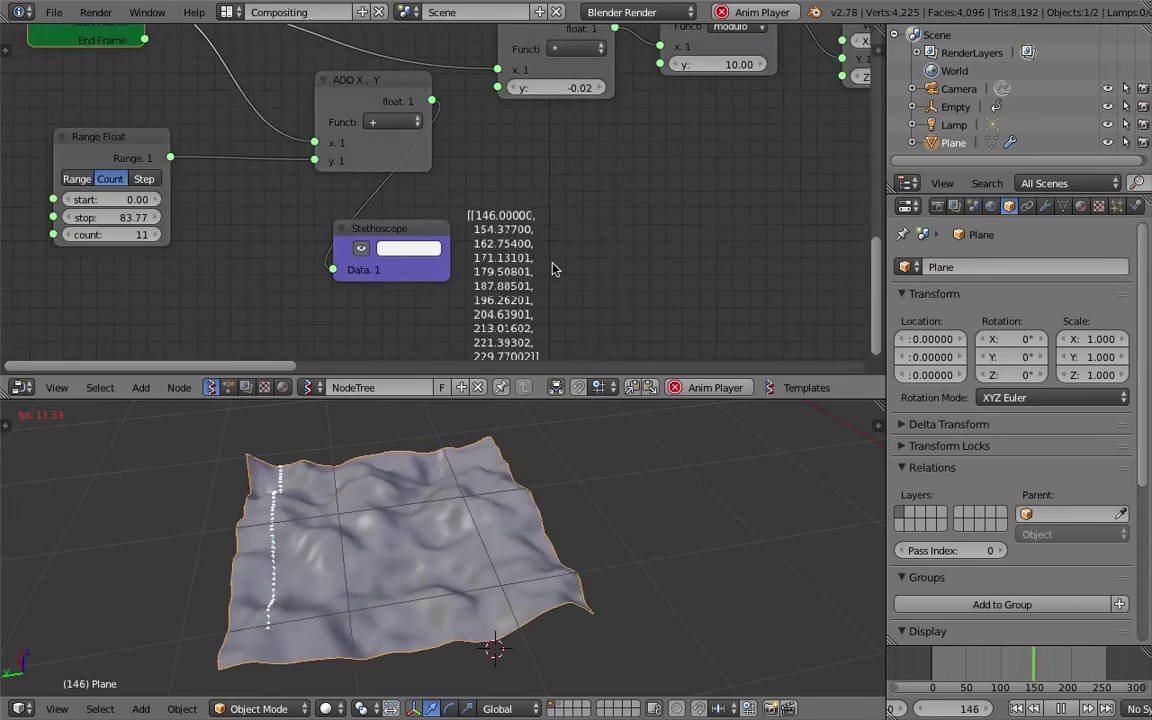
middle_click_drag(471, 281, 482, 190)
Connect the ADD node's output to the MUL node's x input in place of the direct Frame info link.
middle_click_drag(532, 83, 504, 196)
middle_click_drag(234, 206, 274, 248)
left_click_drag(362, 160, 310, 156)
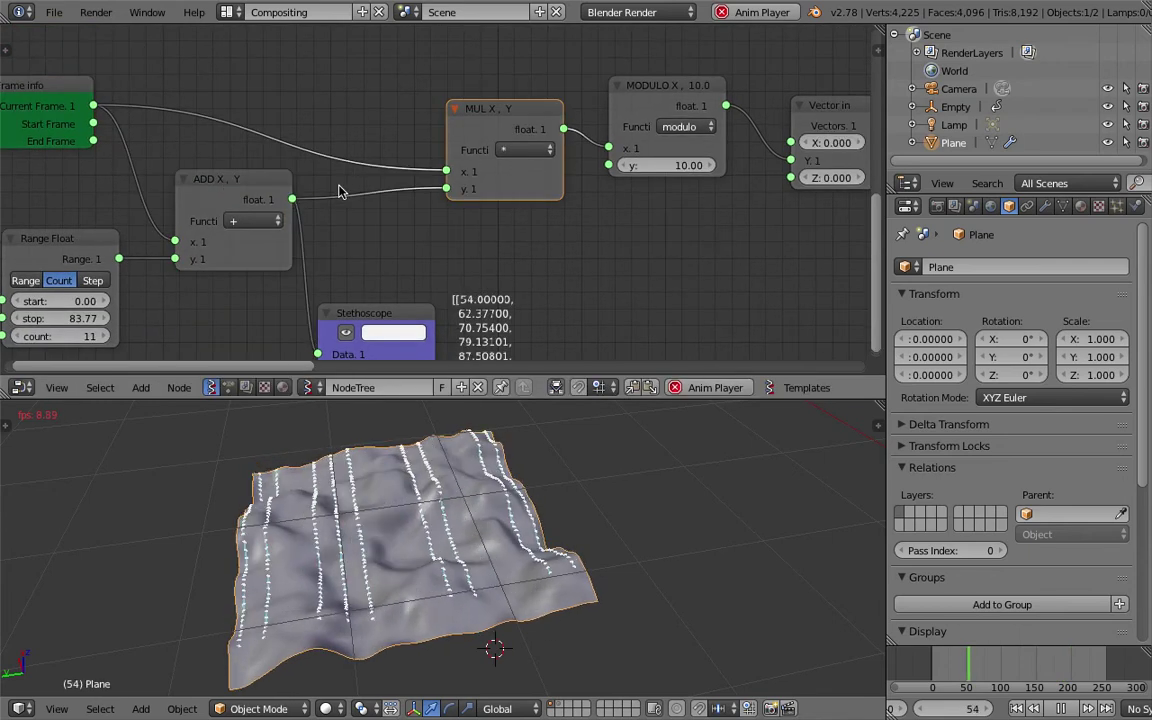
left_click_drag(446, 188, 345, 183)
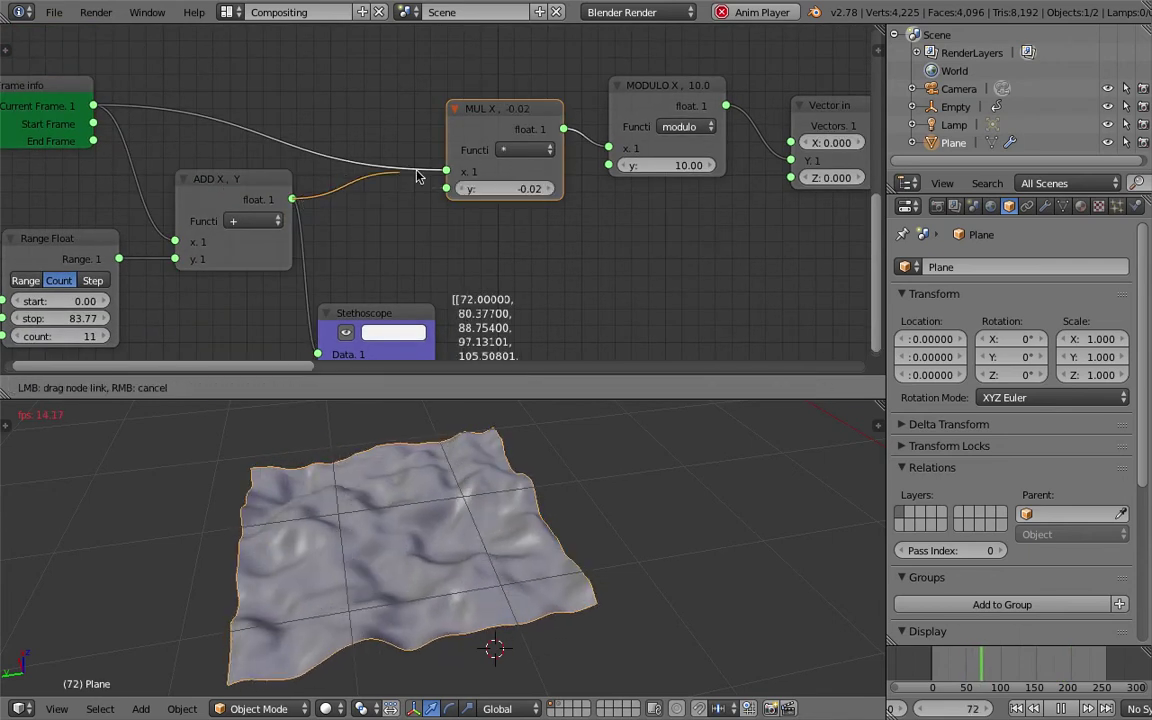
left_click_drag(418, 176, 446, 172)
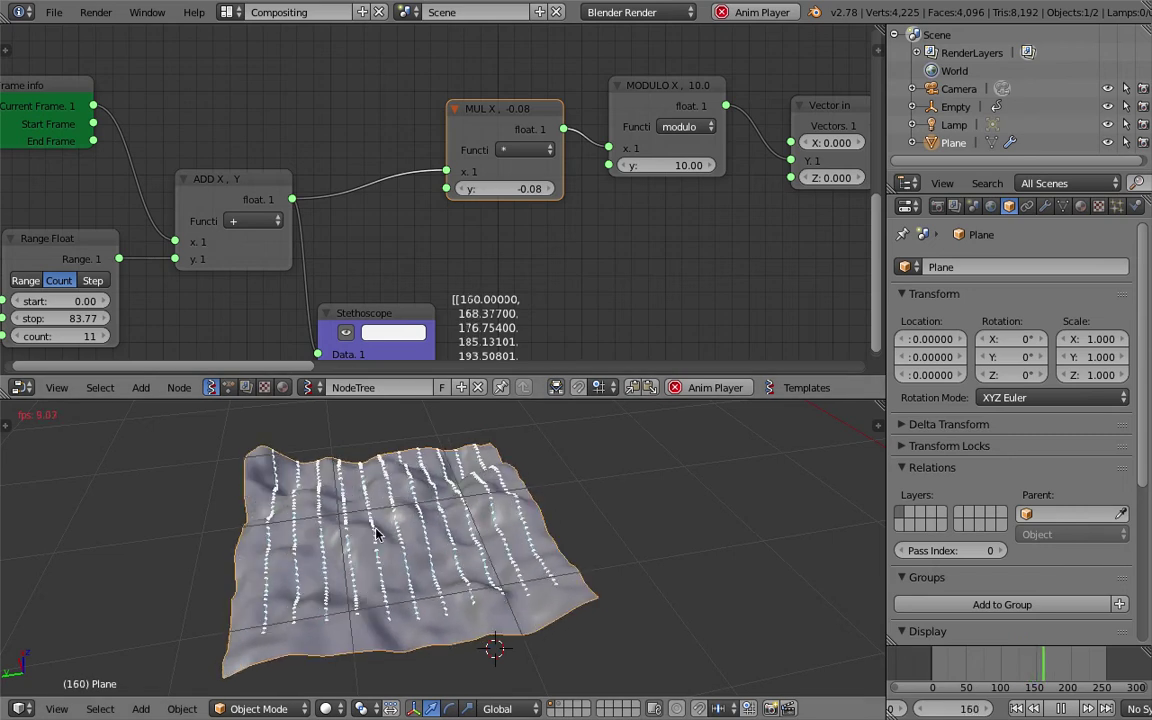
Try 0.25 as the MUL node's y factor, and settle on 0.10 with the animation paused.
middle_click_drag(440, 500, 495, 488)
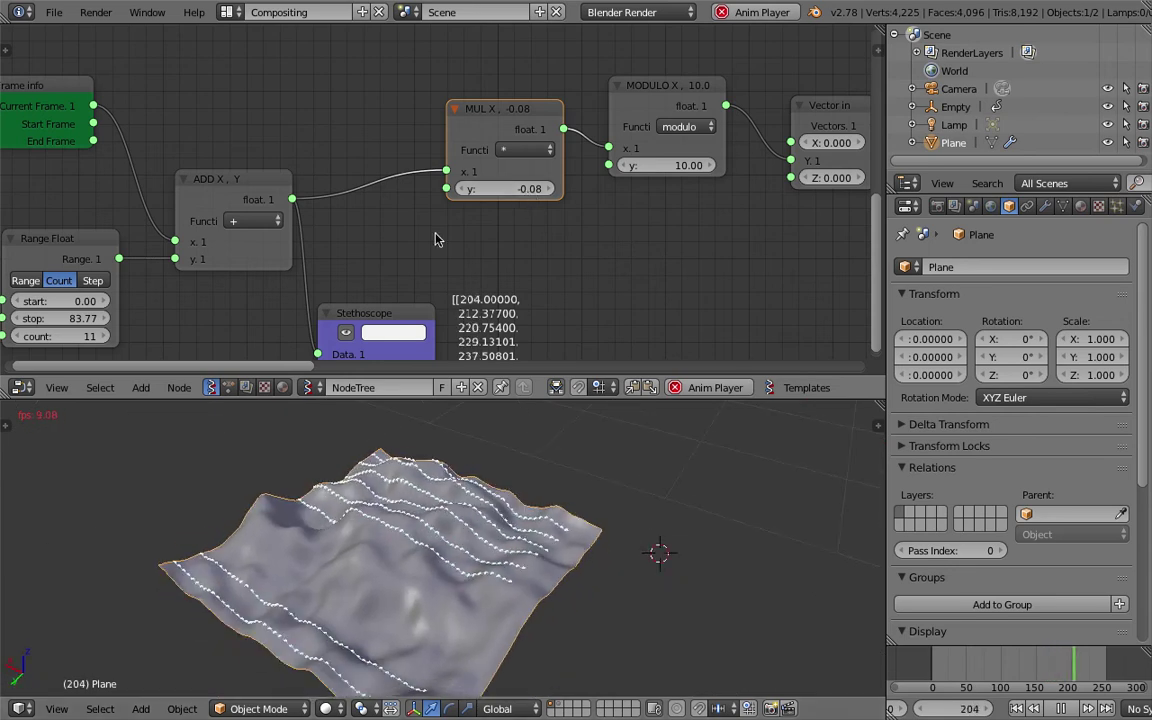
scroll(435, 240, "down", 1)
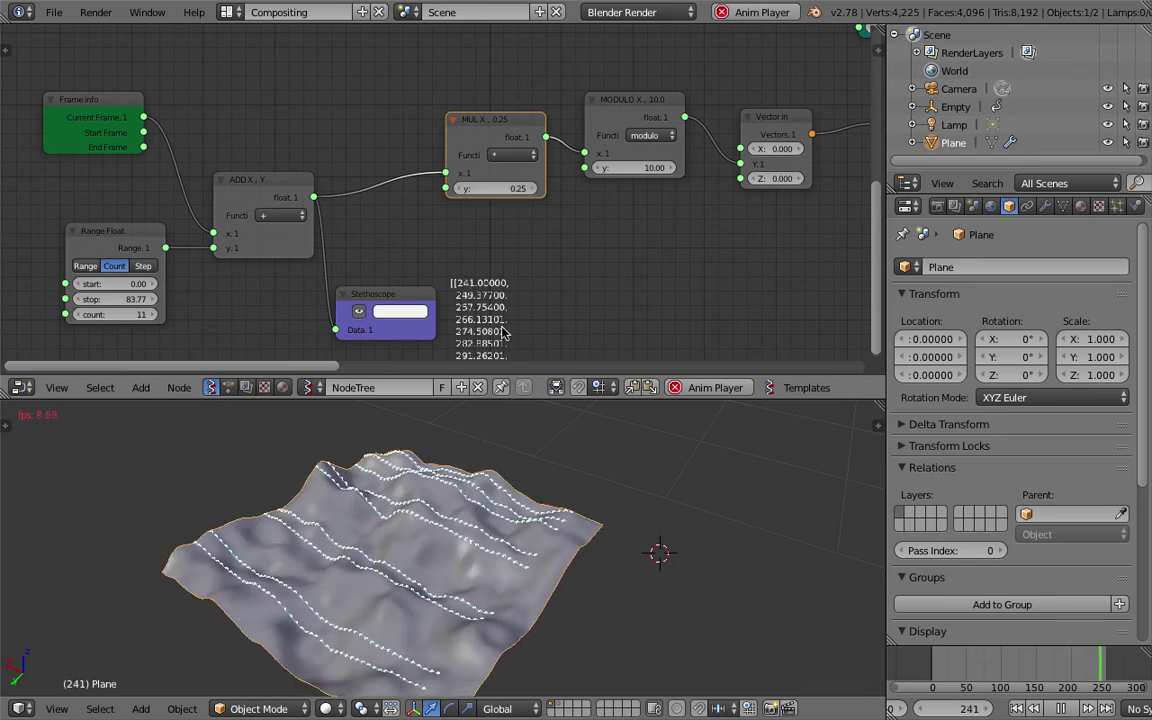
middle_click_drag(483, 481, 419, 470)
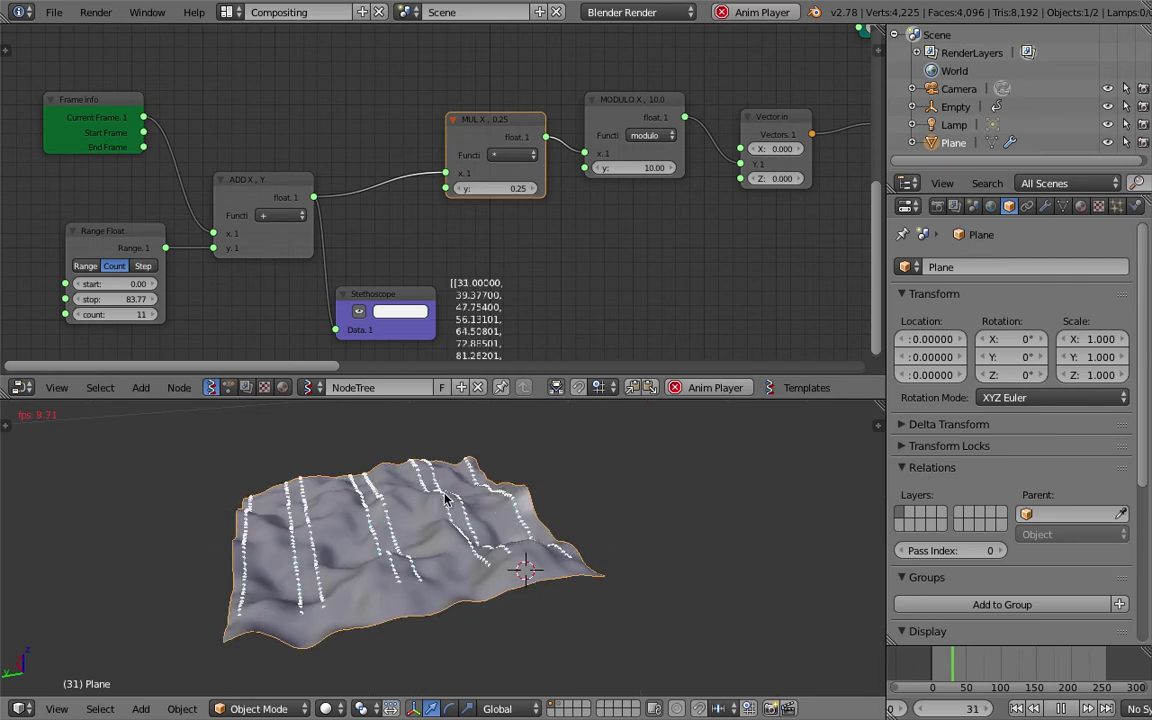
scroll(500, 200, "up", 1)
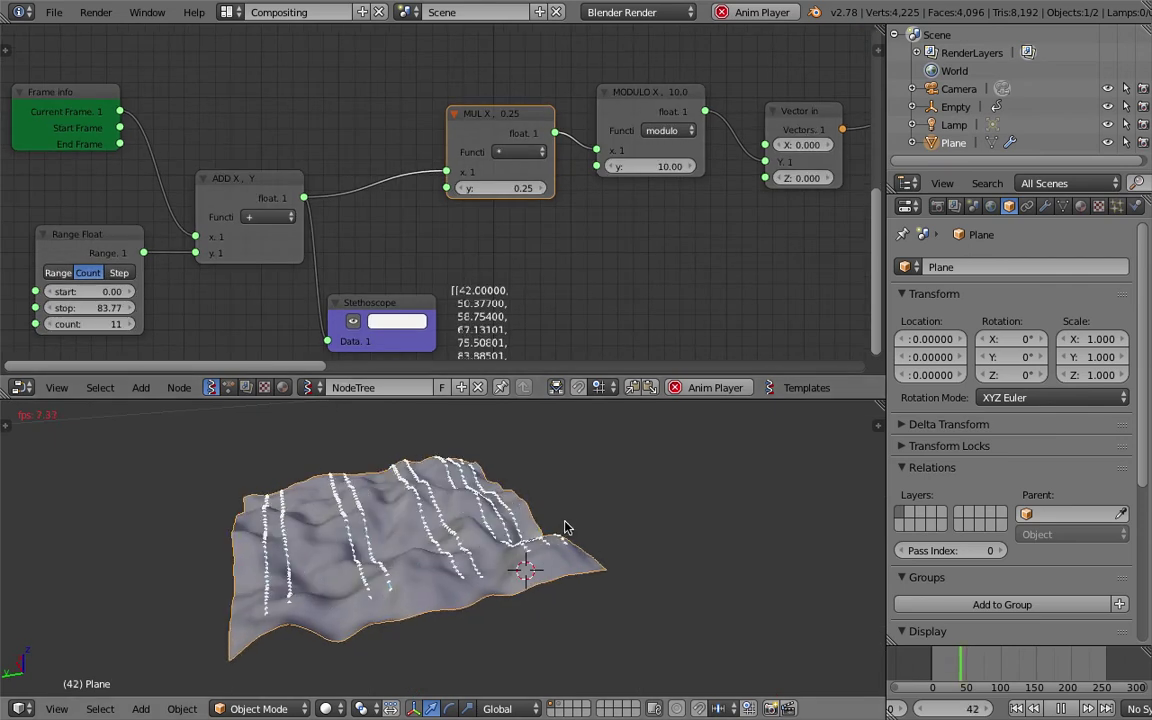
middle_click_drag(565, 528, 448, 527)
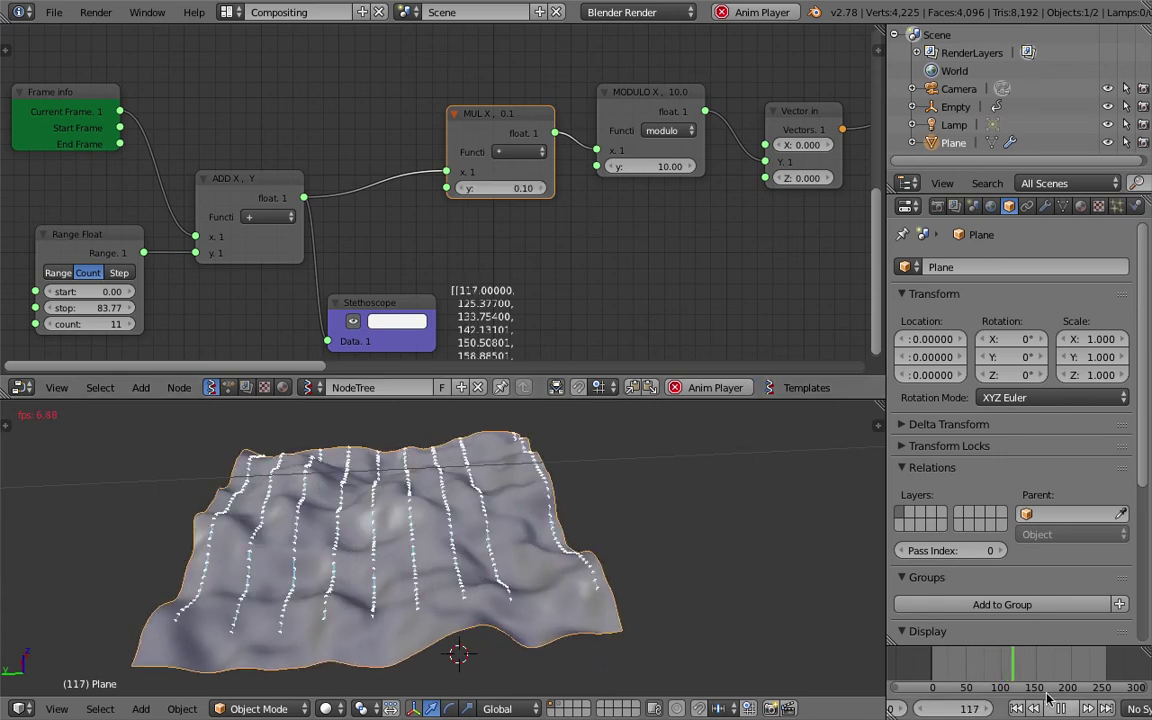
left_click(1060, 708)
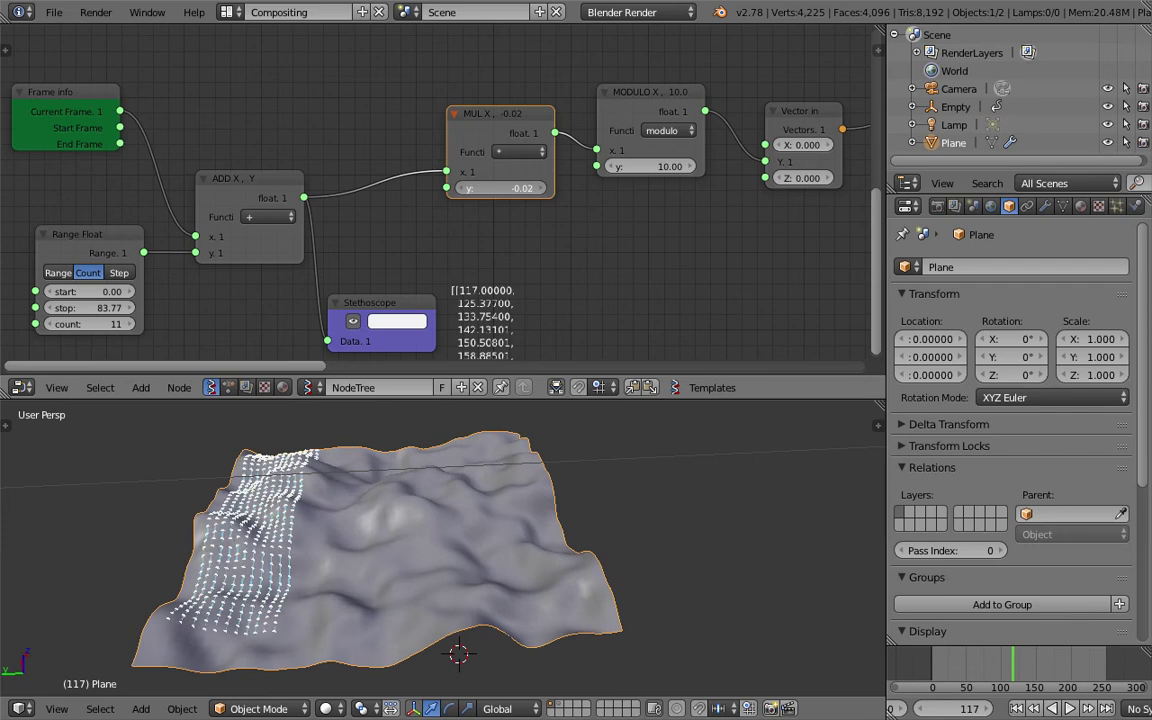
left_click_drag(463, 187, 530, 187)
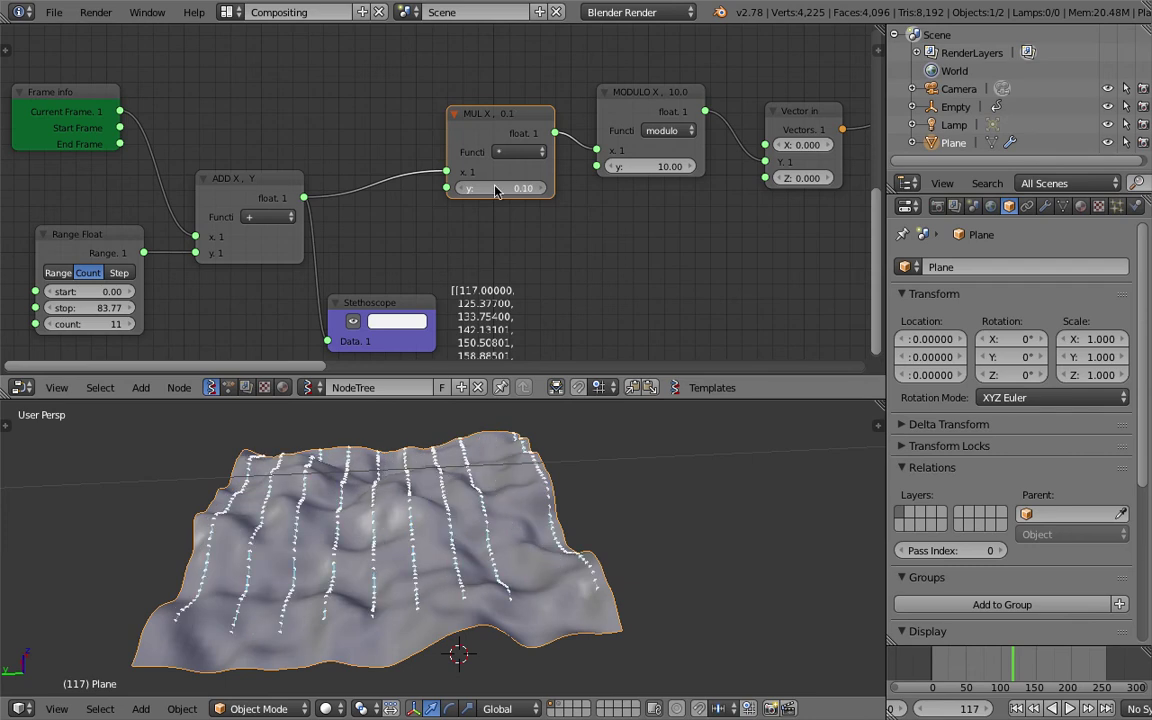
Set the MUL node's y factor to 0.22 with the animation paused.
left_click(540, 188)
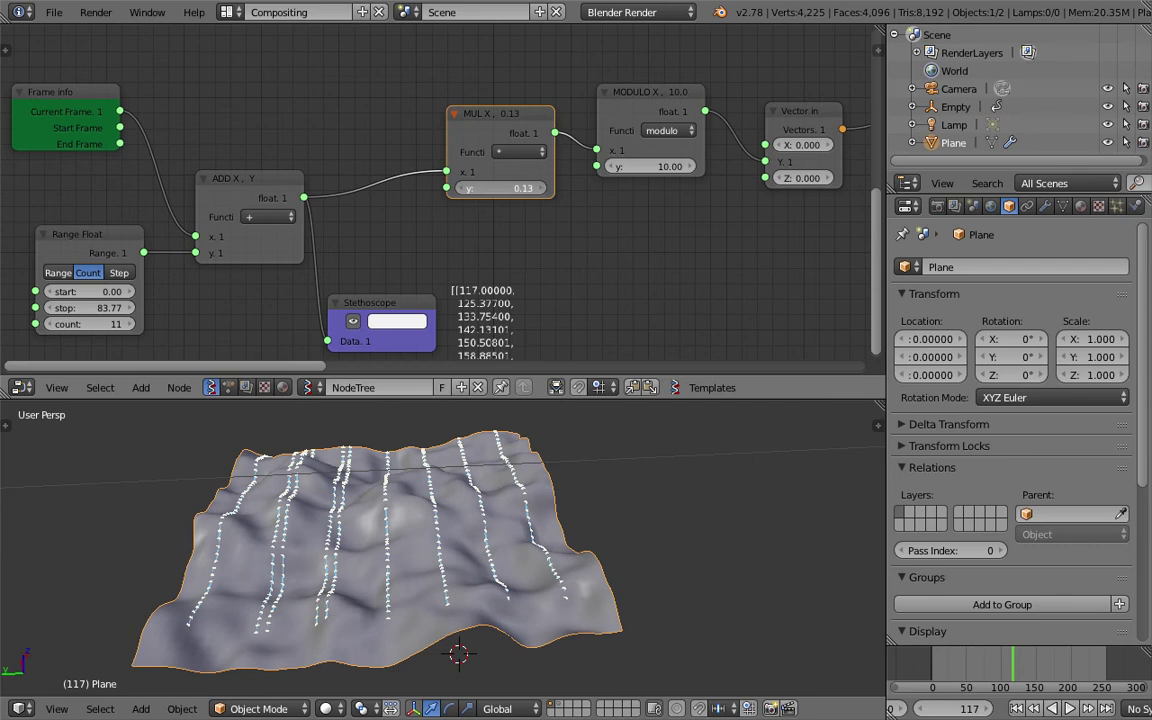
left_click(540, 188)
left_click(540, 188)
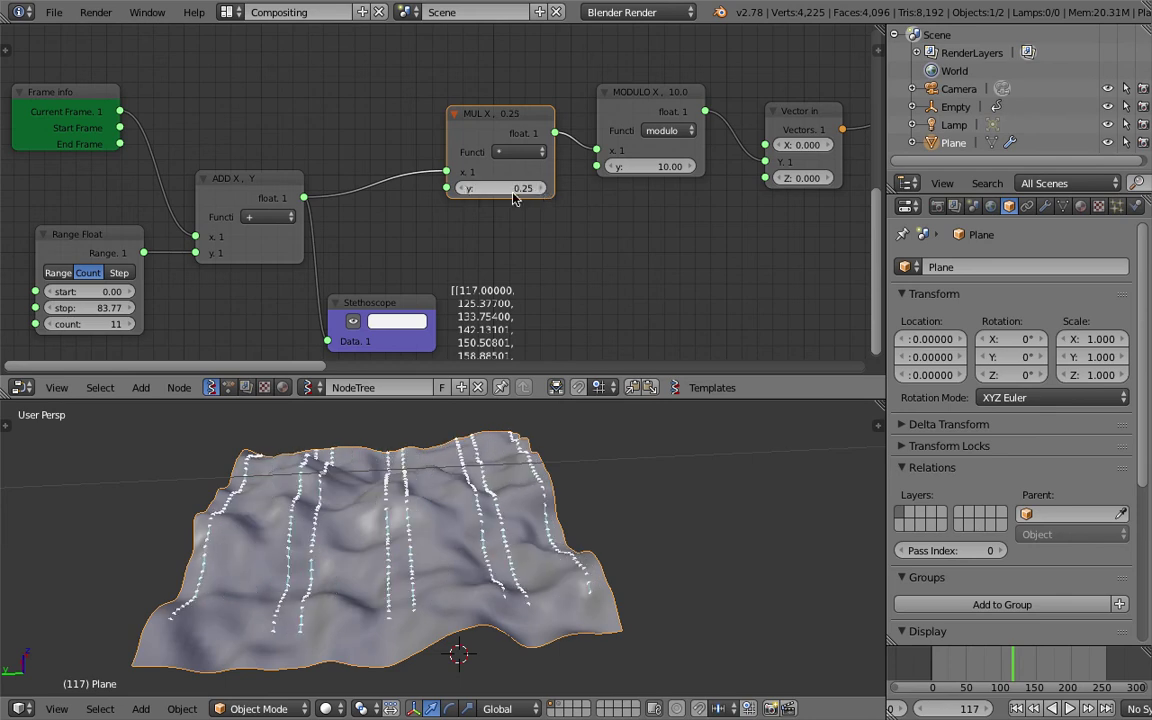
Move the plane by about 0.27 in X and 0.04 in Y, and save over line_motion_repeat_010.blend.
mouse_move(470, 470)
middle_mouse_down()
mouse_move(560, 482)
mouse_move(540, 525)
mouse_move(589, 525)
mouse_move(583, 546)
mouse_move(530, 542)
middle_mouse_up()
key("g")
left_click(548, 540)
key("ctrl+s")
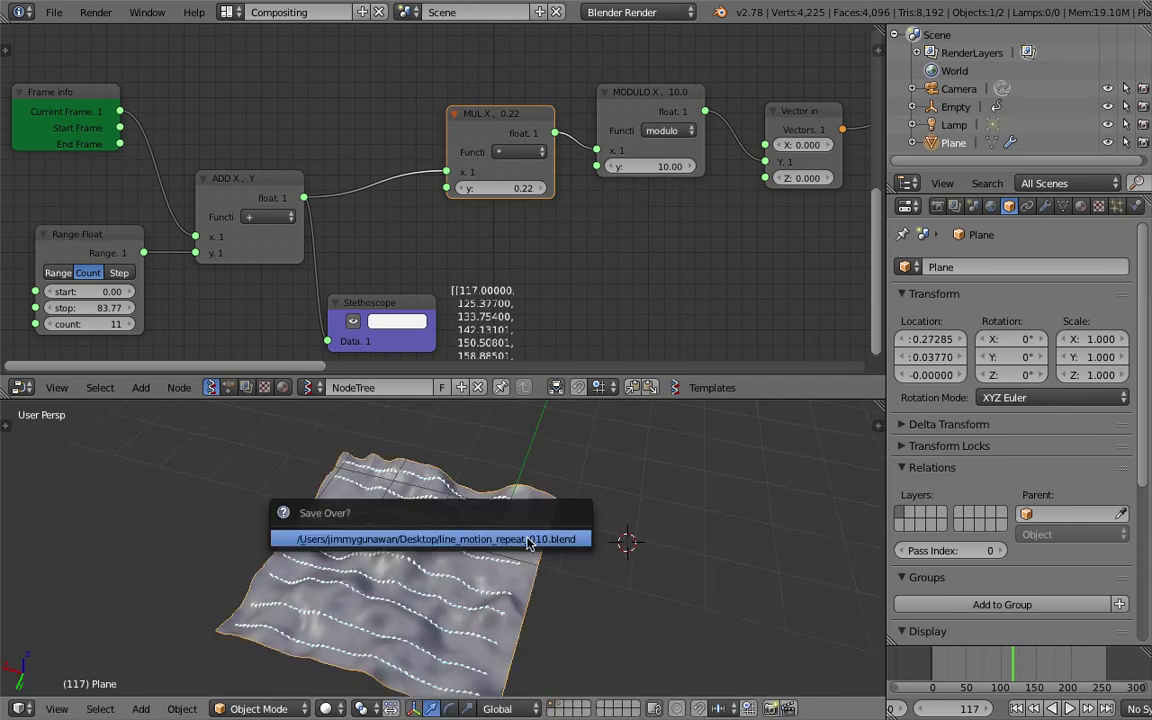
left_click(530, 540)
Play the animation briefly from near its start, stop at frame 45, and save over the existing file.
left_click(942, 666)
key("alt+a")
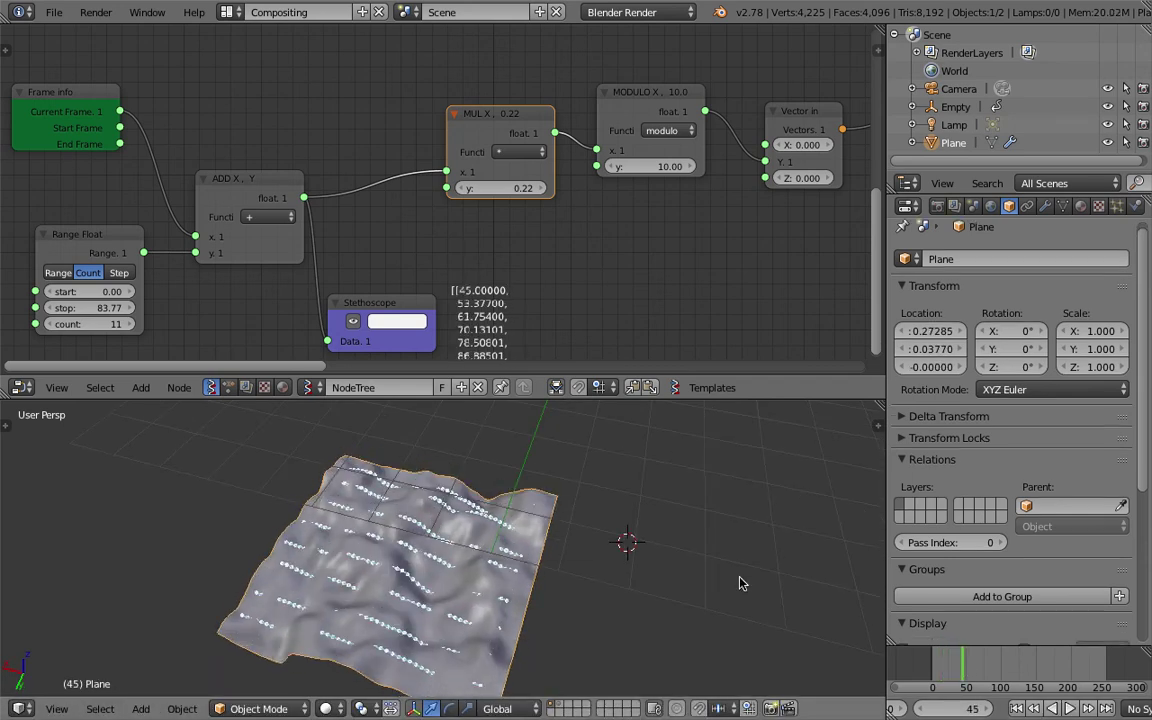
middle_click_drag(743, 581, 530, 485)
key("ctrl+s")
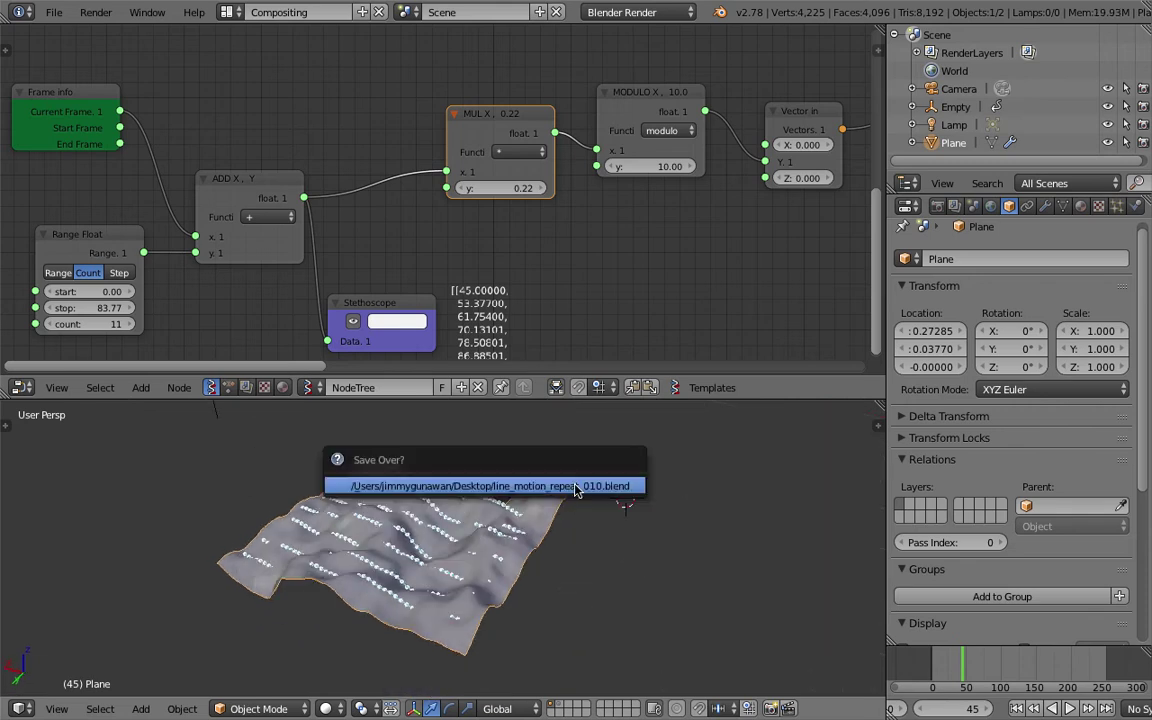
left_click(527, 482)
middle_click_drag(507, 555, 490, 565)
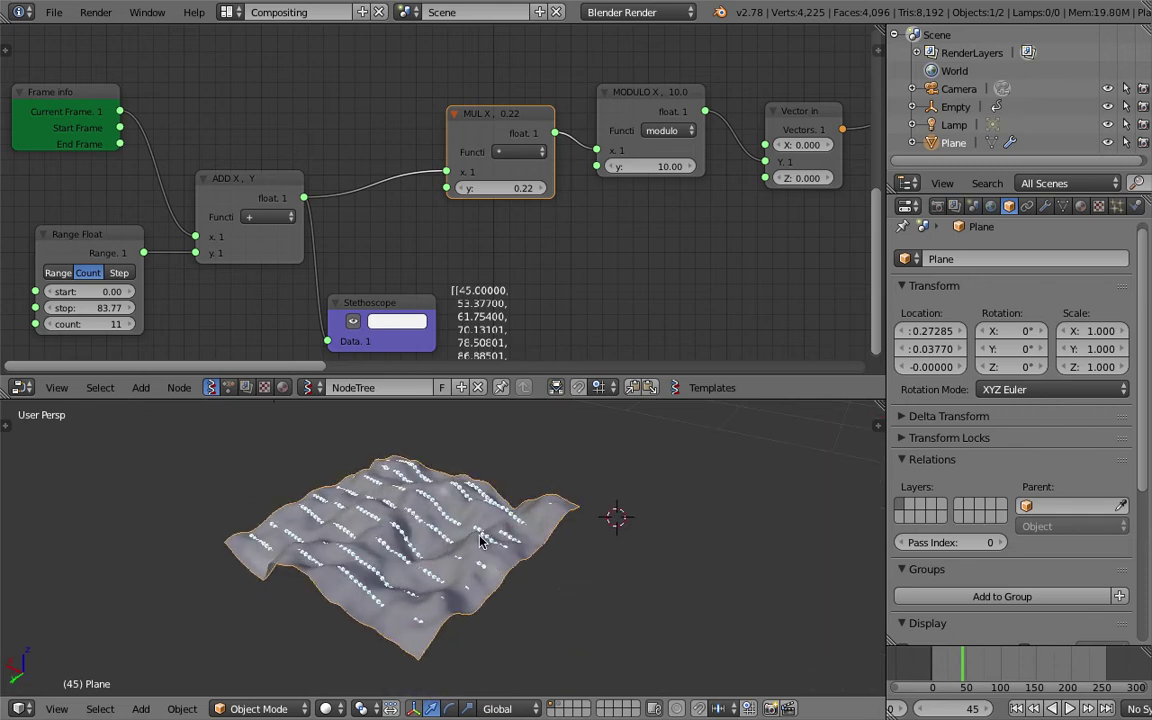
Hide the Plane object in the viewport so only the projected lines are drawn, and save the file.
left_click(1108, 142)
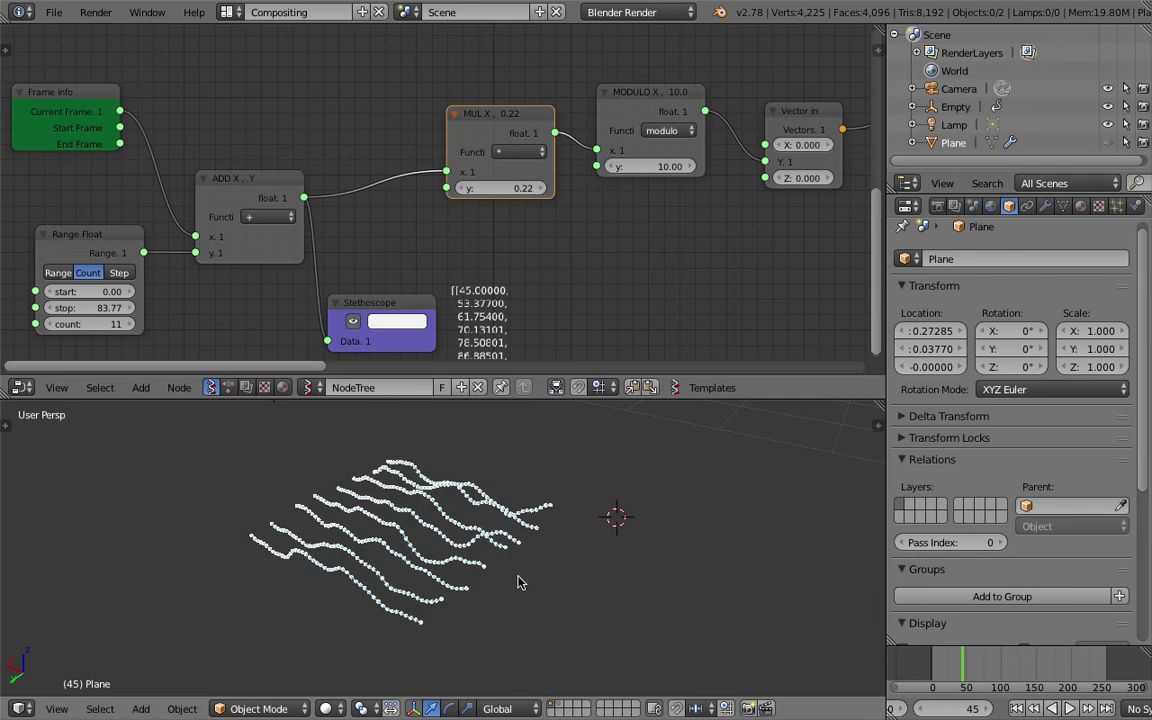
key("ctrl+s")
middle_click_drag(519, 584, 436, 590)
left_click(545, 581)
Turn off vertex display in the Viewer Draw node and save the file.
middle_click_drag(633, 230, 363, 296)
scroll(525, 250, "down", 3)
middle_click_drag(525, 250, 124, 325)
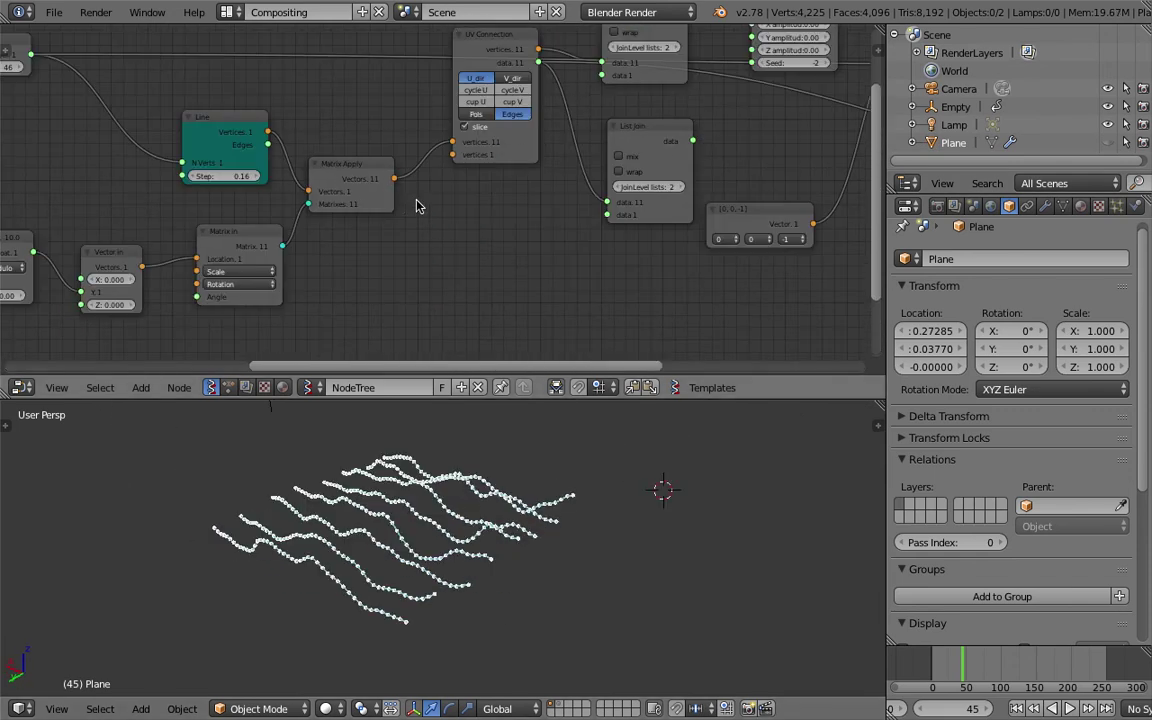
middle_click_drag(676, 185, 437, 244)
middle_click_drag(524, 185, 64, 244)
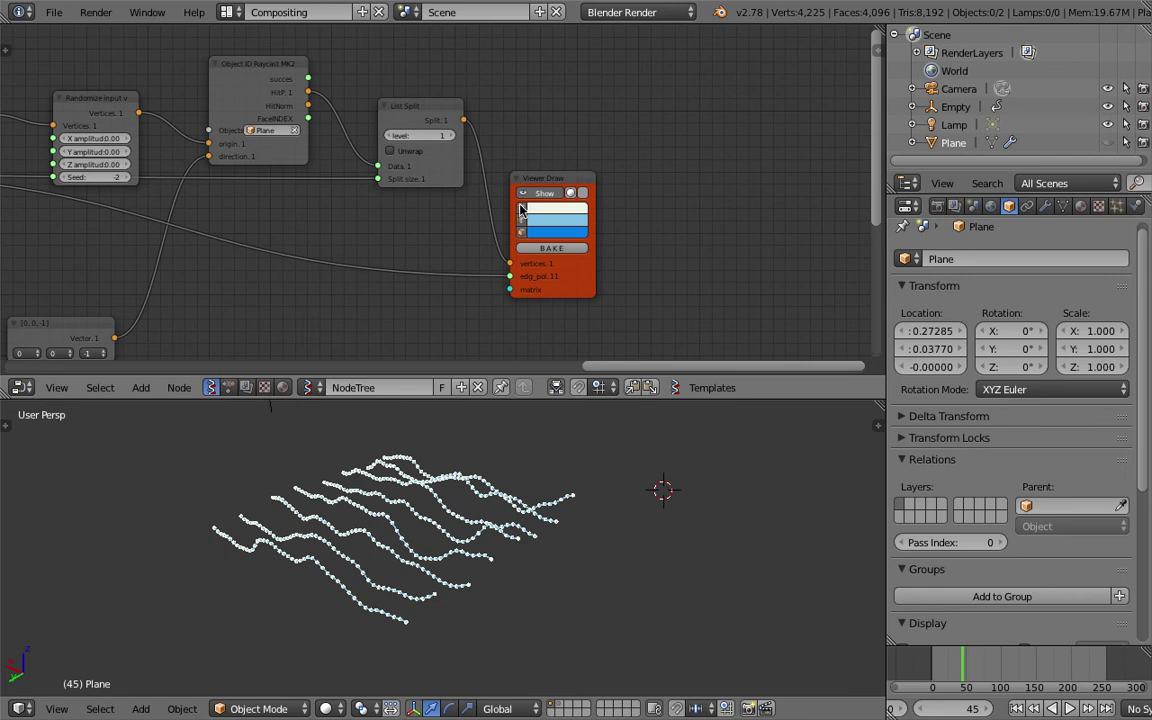
left_click(520, 208)
middle_click_drag(463, 579, 390, 618)
key("ctrl+s")
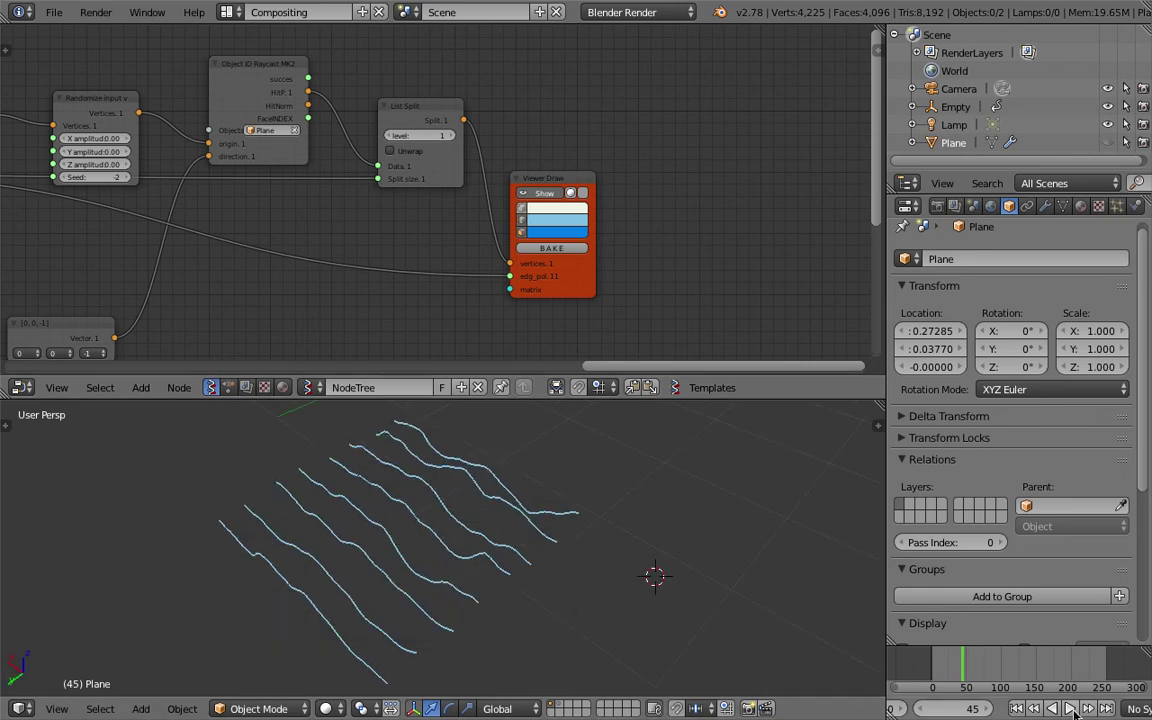
Play the animation and examine the moving lines from several viewing angles.
left_click(1070, 708)
mouse_move(483, 501)
middle_mouse_down()
mouse_move(386, 455)
mouse_move(579, 509)
middle_mouse_up()
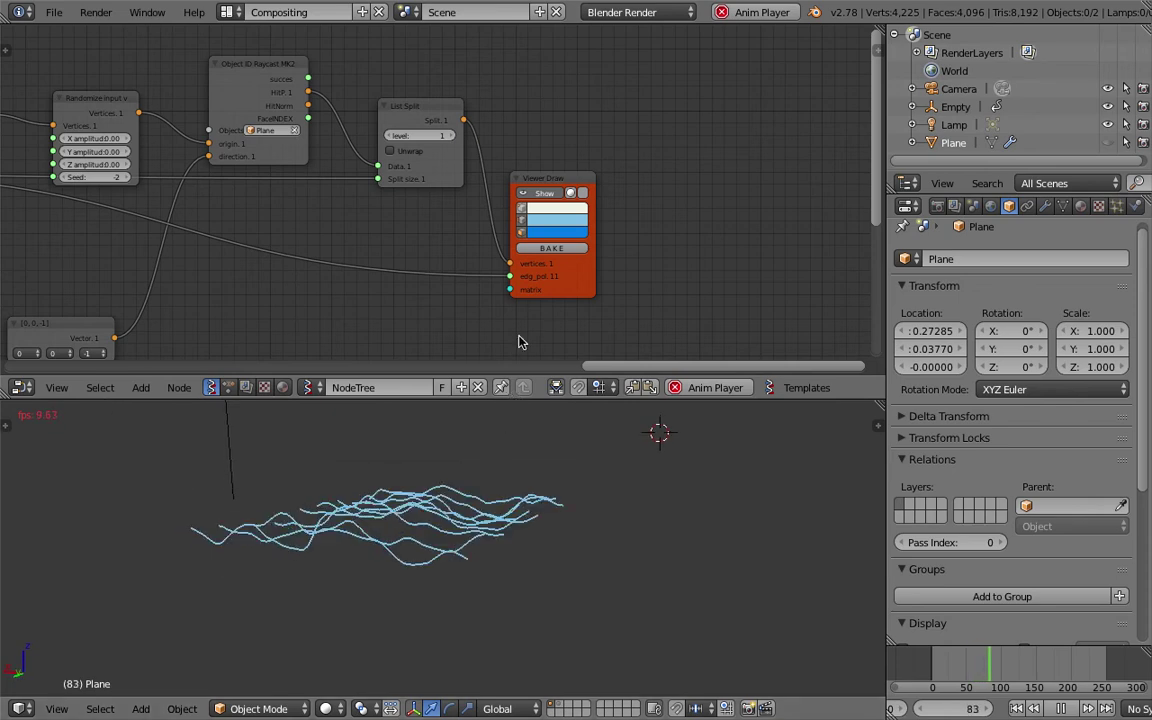
middle_click_drag(554, 485, 548, 499)
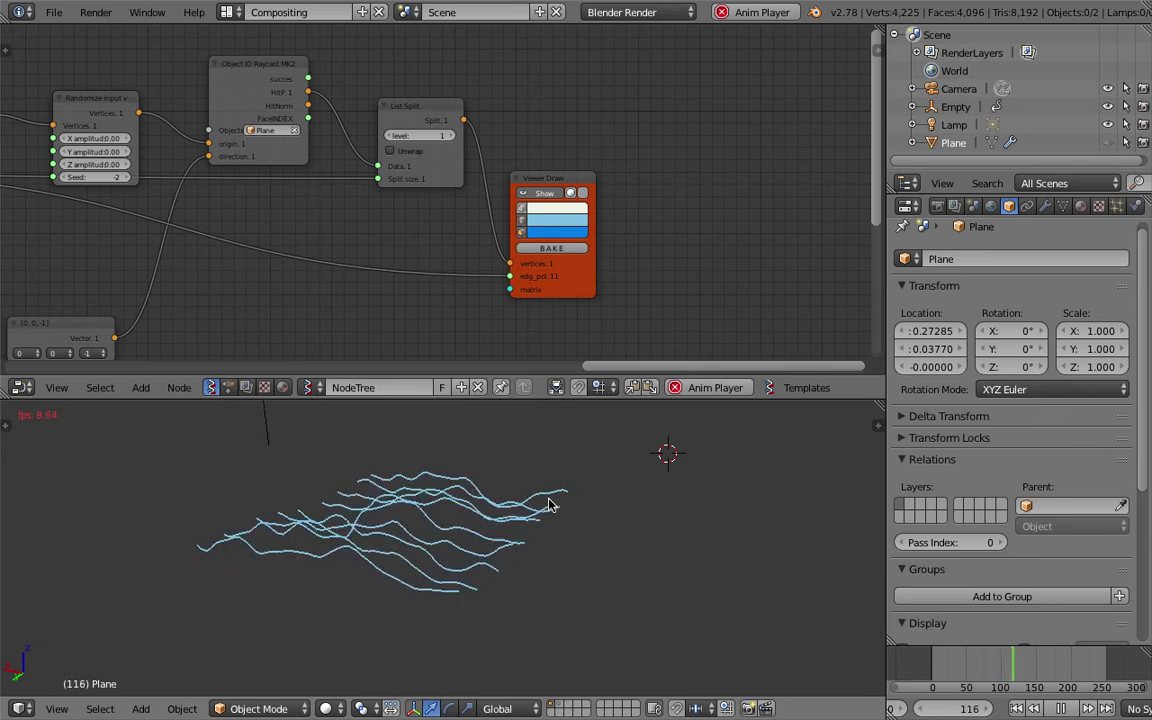
middle_click_drag(355, 576, 374, 614)
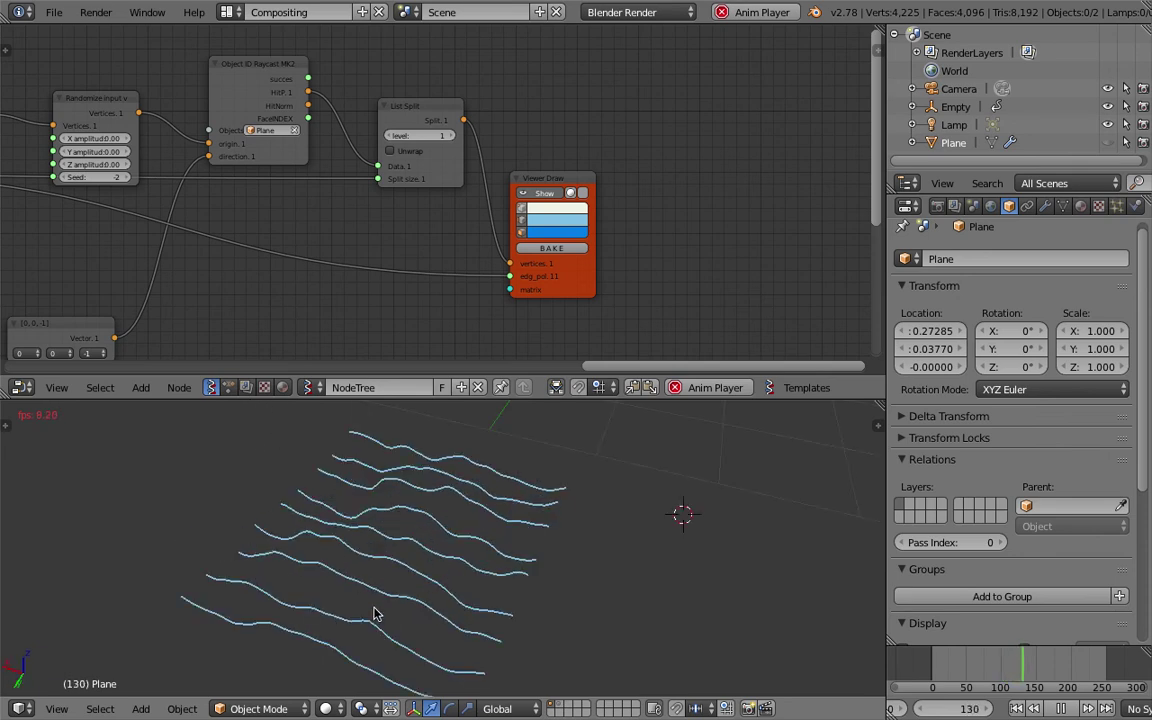
middle_click_drag(473, 558, 411, 537)
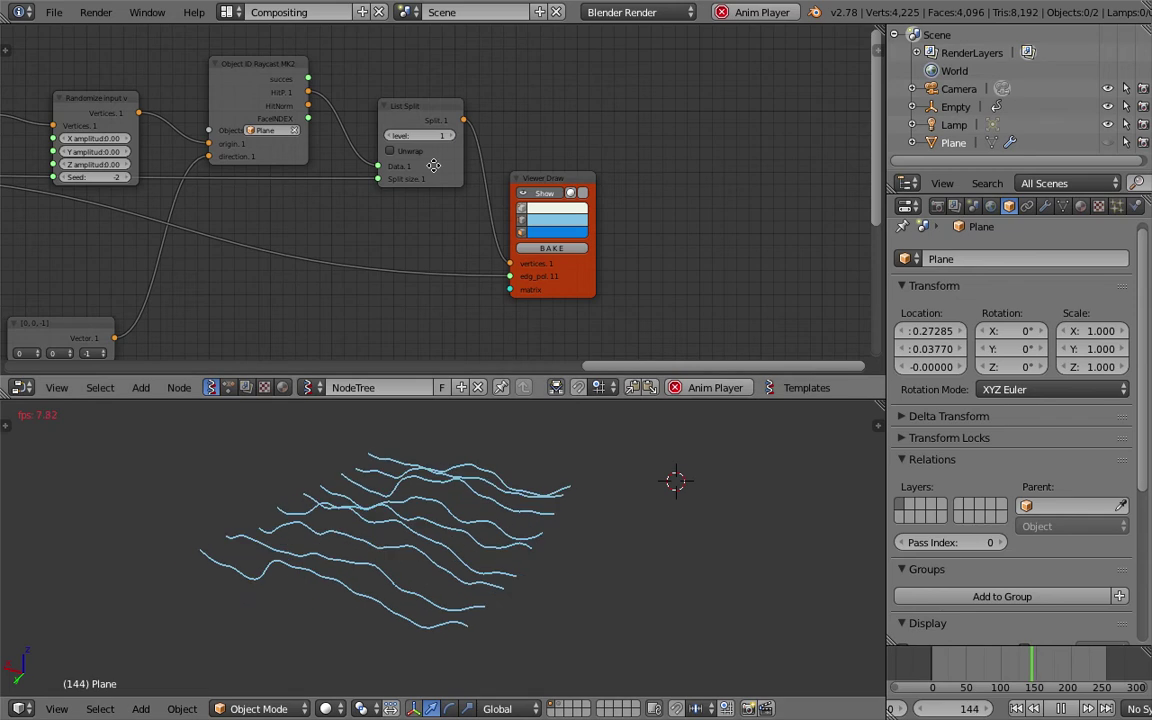
Raise the Range Float node's count to 20 while the animation plays.
middle_click_drag(433, 165, 590, 145)
middle_click_drag(338, 203, 921, 157)
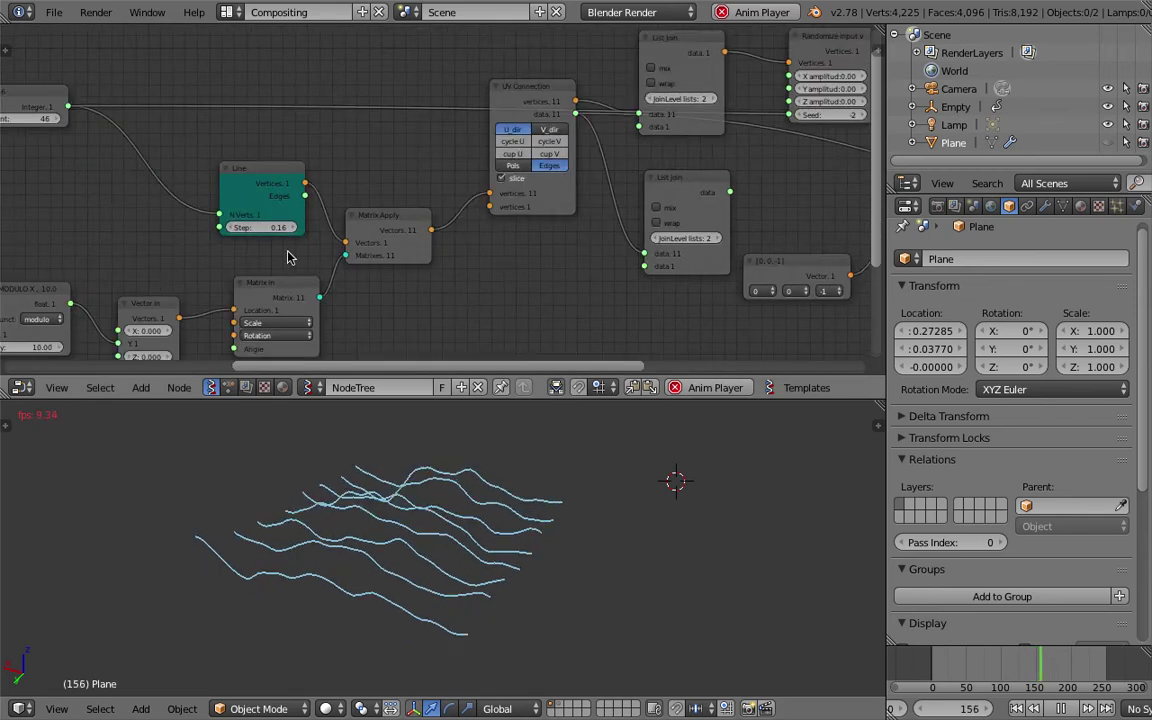
middle_click_drag(288, 257, 600, 144)
middle_click_drag(309, 221, 512, 143)
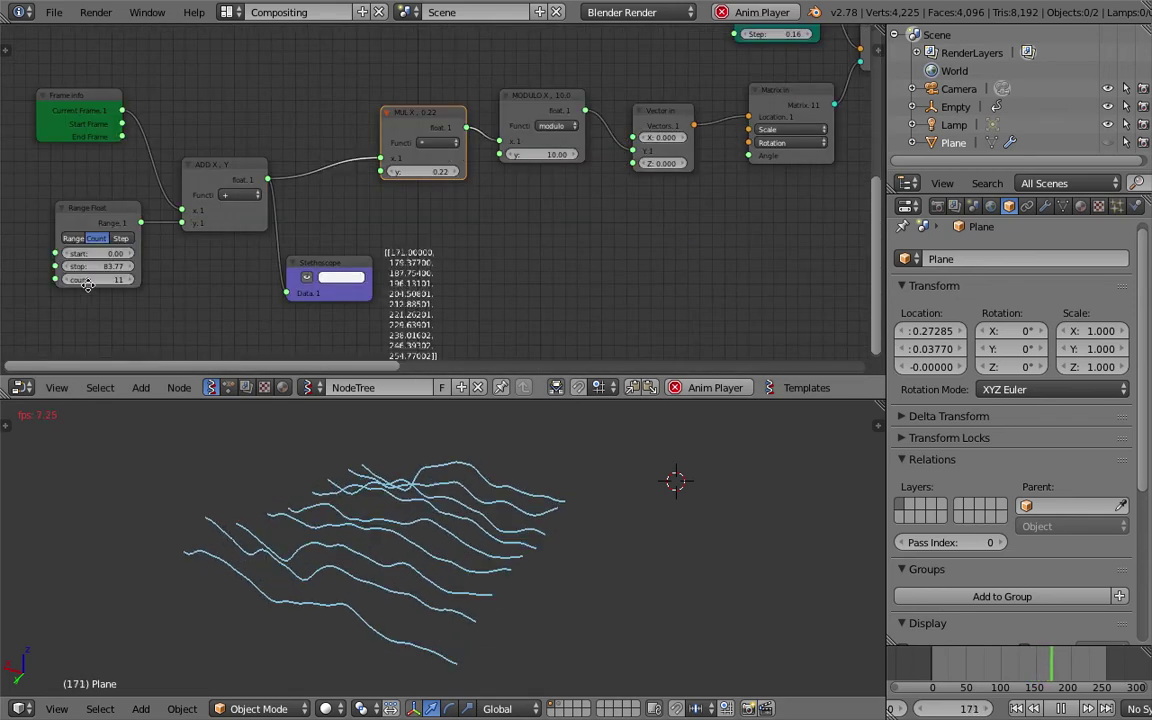
middle_click_drag(88, 285, 254, 275)
scroll(256, 276, "up", 1)
left_click(287, 275)
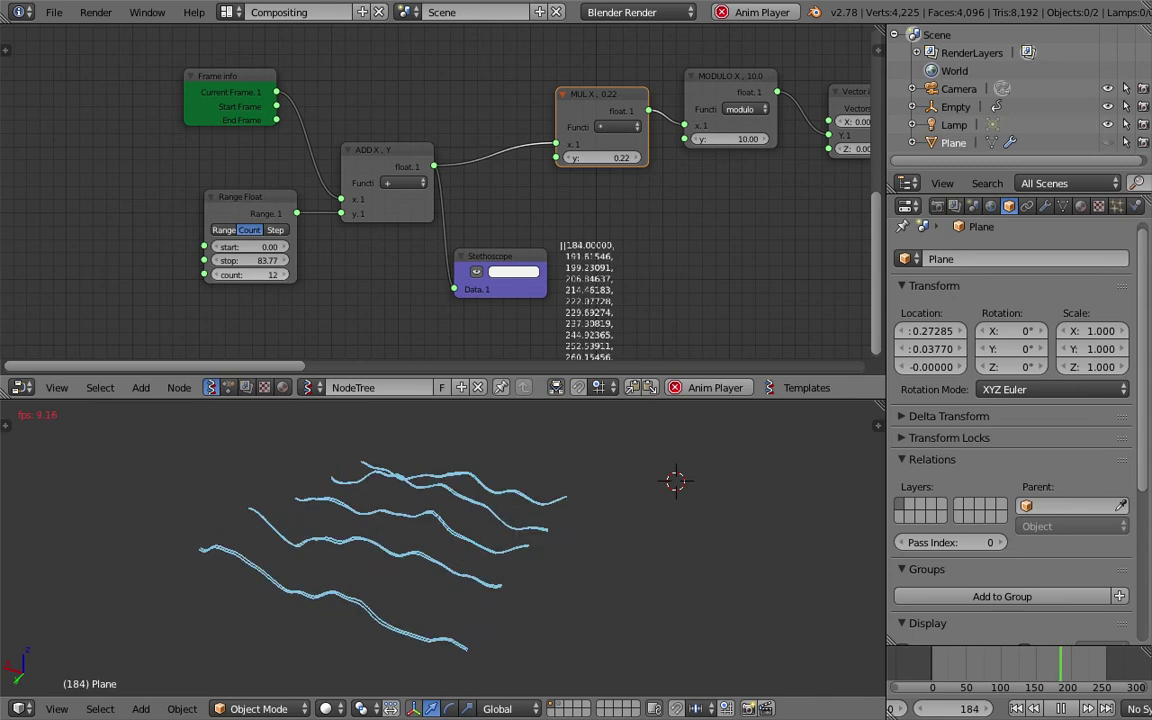
left_click(286, 275)
left_click(286, 275)
left_click(286, 275)
left_click(286, 275)
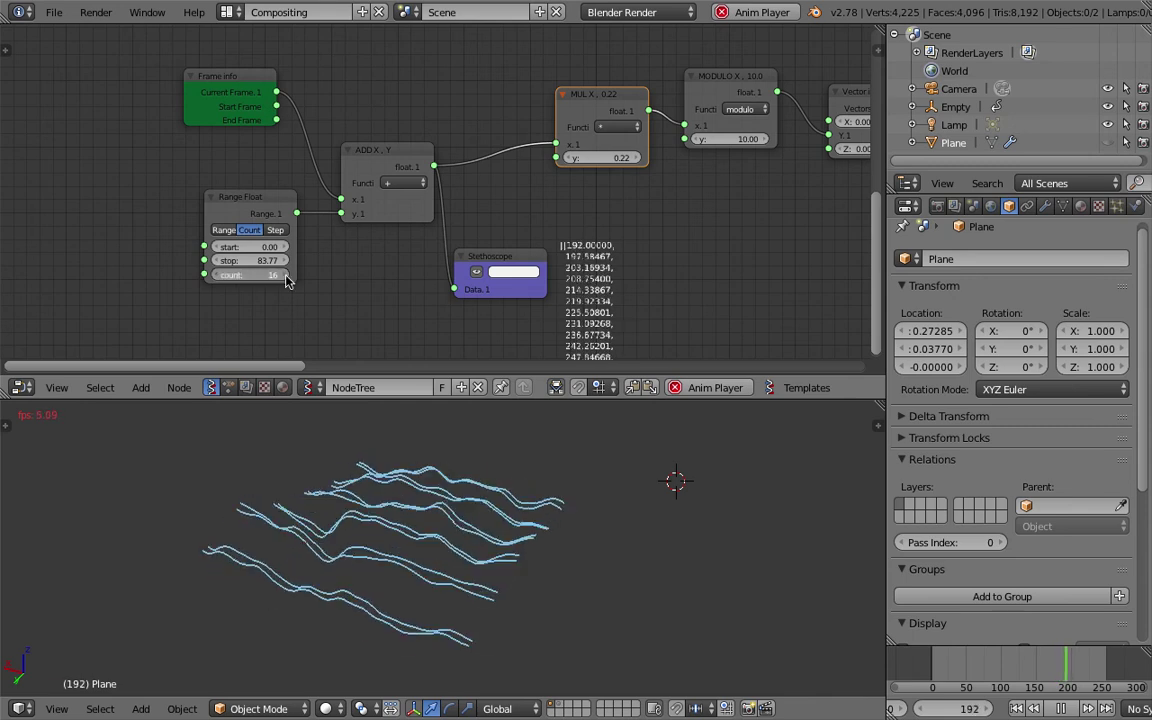
left_click(286, 275)
middle_click_drag(581, 547, 420, 540)
left_click(286, 275)
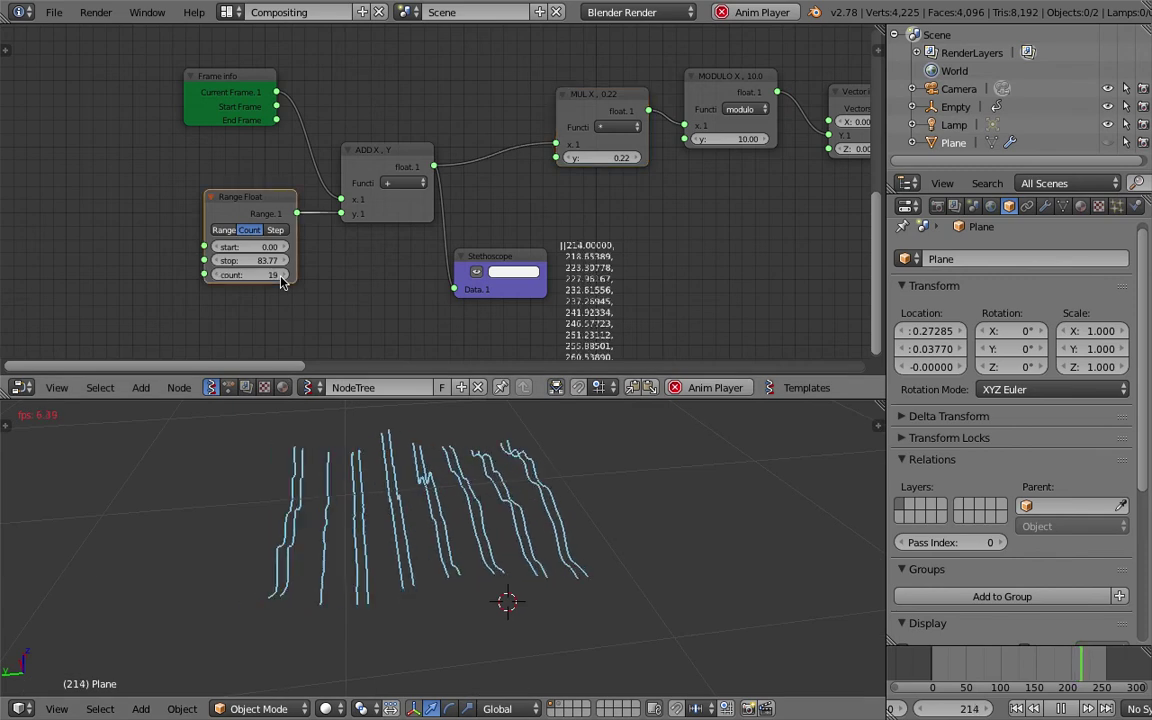
left_click(286, 275)
left_click(286, 275)
Try -0.02 as the MUL node's y factor during playback, and stop the animation at frame 51.
mouse_move(492, 540)
middle_mouse_down()
mouse_move(475, 534)
mouse_move(502, 545)
middle_mouse_up()
middle_click_drag(471, 188, 430, 198)
scroll(430, 198, "up", 1)
left_click_drag(504, 176, 504, 176)
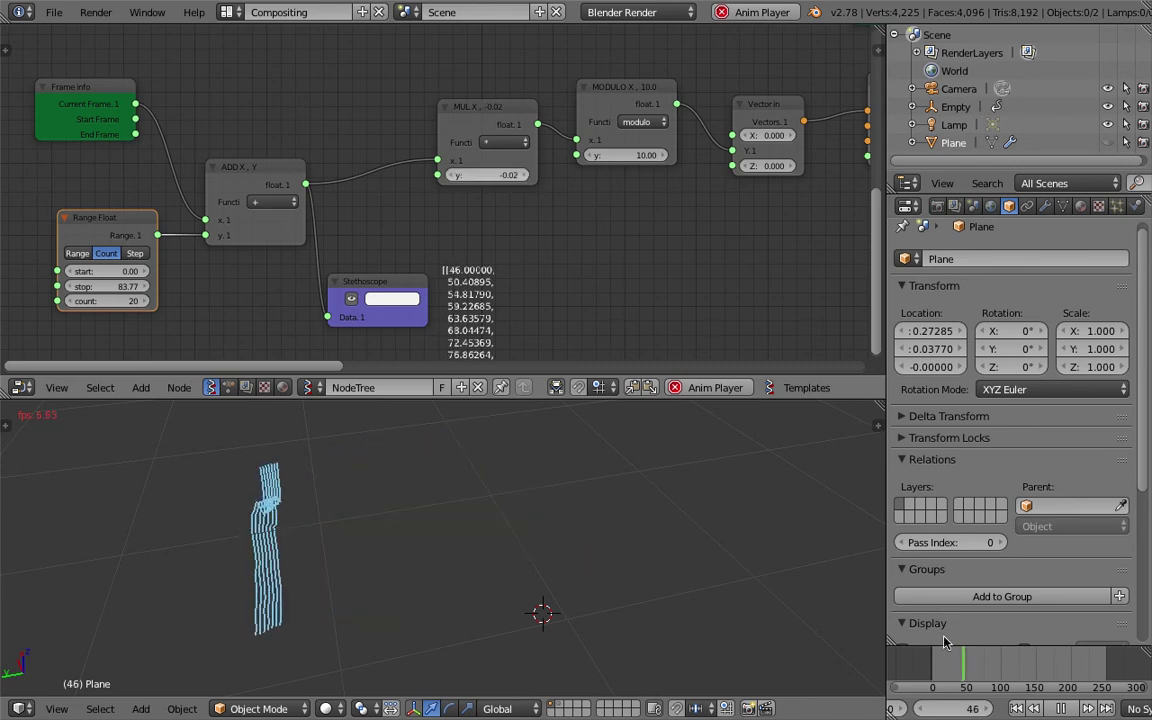
key("alt+a")
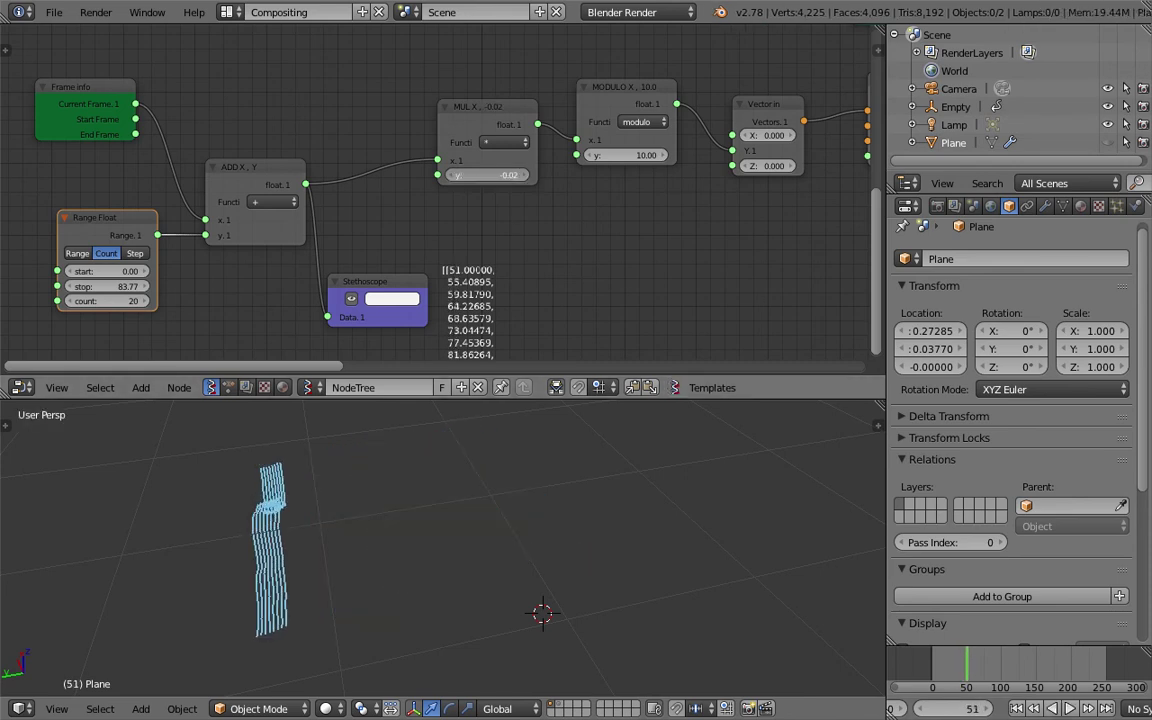
Set the MUL node's y factor to 0.13 so the lines spread across the whole surface.
left_click_drag(487, 175, 544, 175)
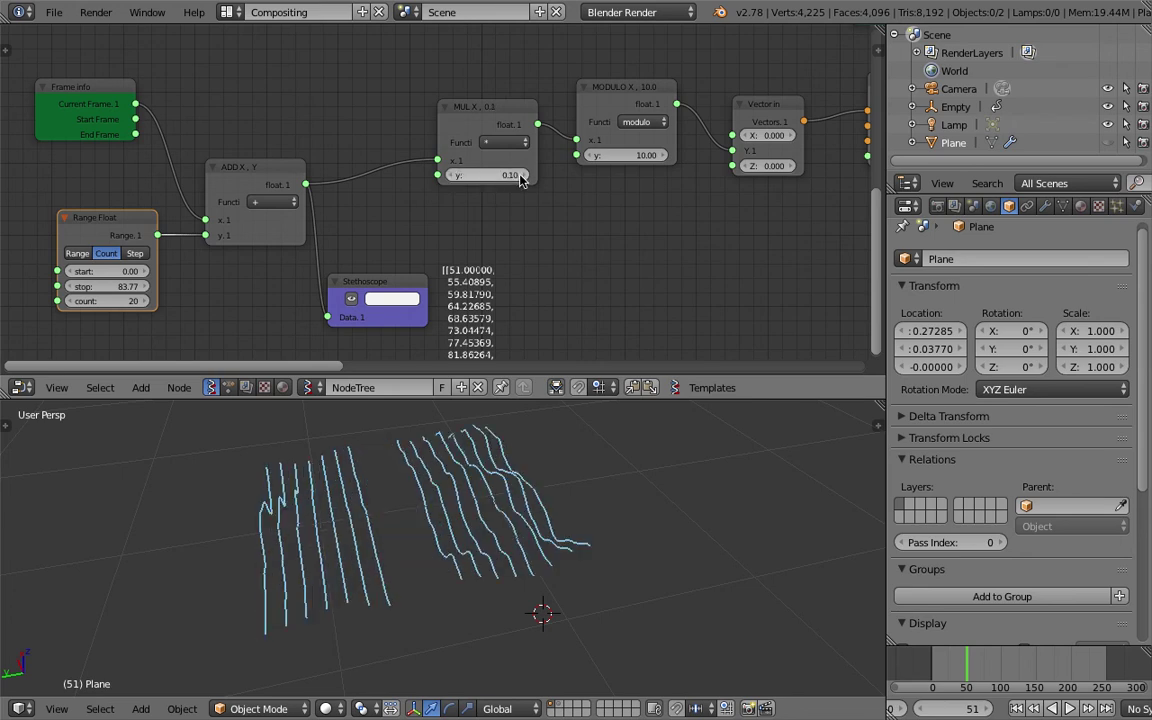
left_click(522, 175)
middle_click_drag(430, 600, 709, 569)
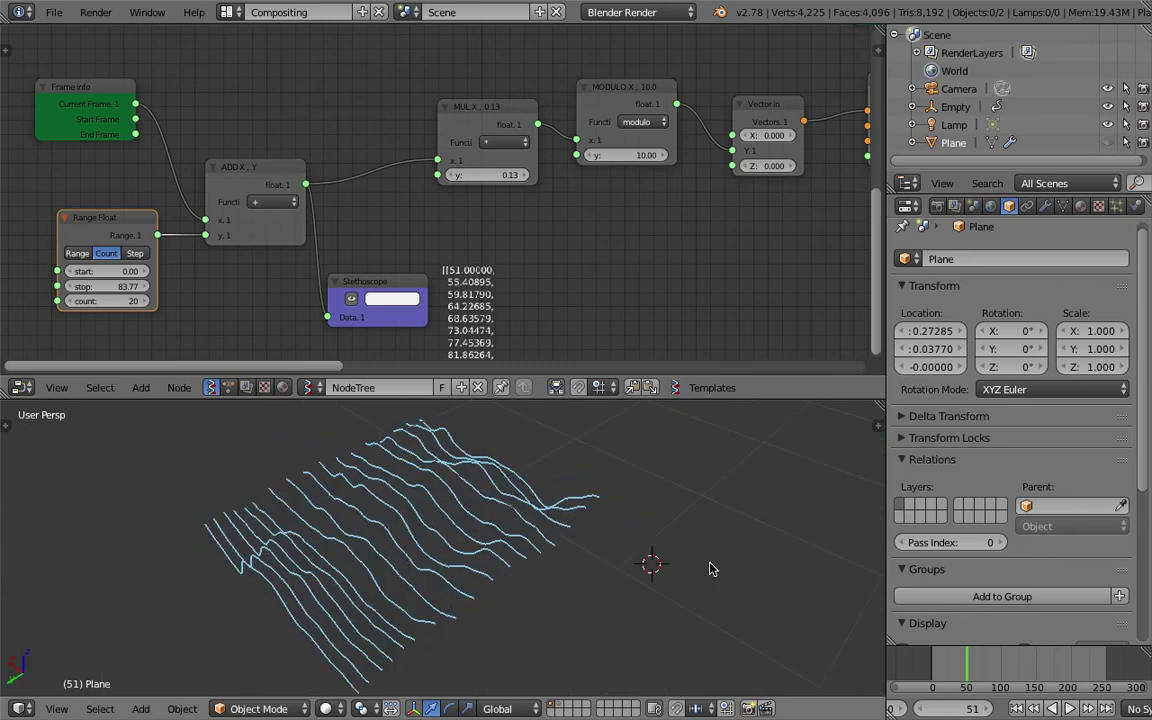
Play the animation to check the lines from several angles, stop at frame 82, and save the file.
left_click(1072, 708)
middle_click_drag(754, 640, 501, 532)
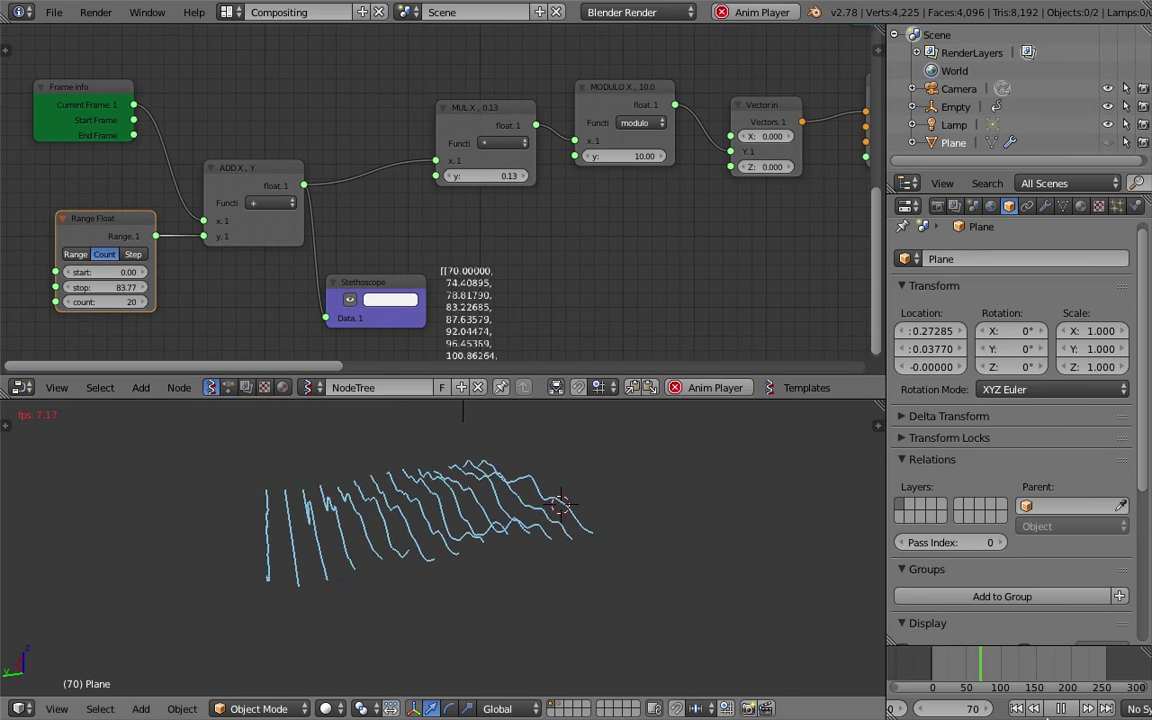
middle_click_drag(599, 481, 733, 545)
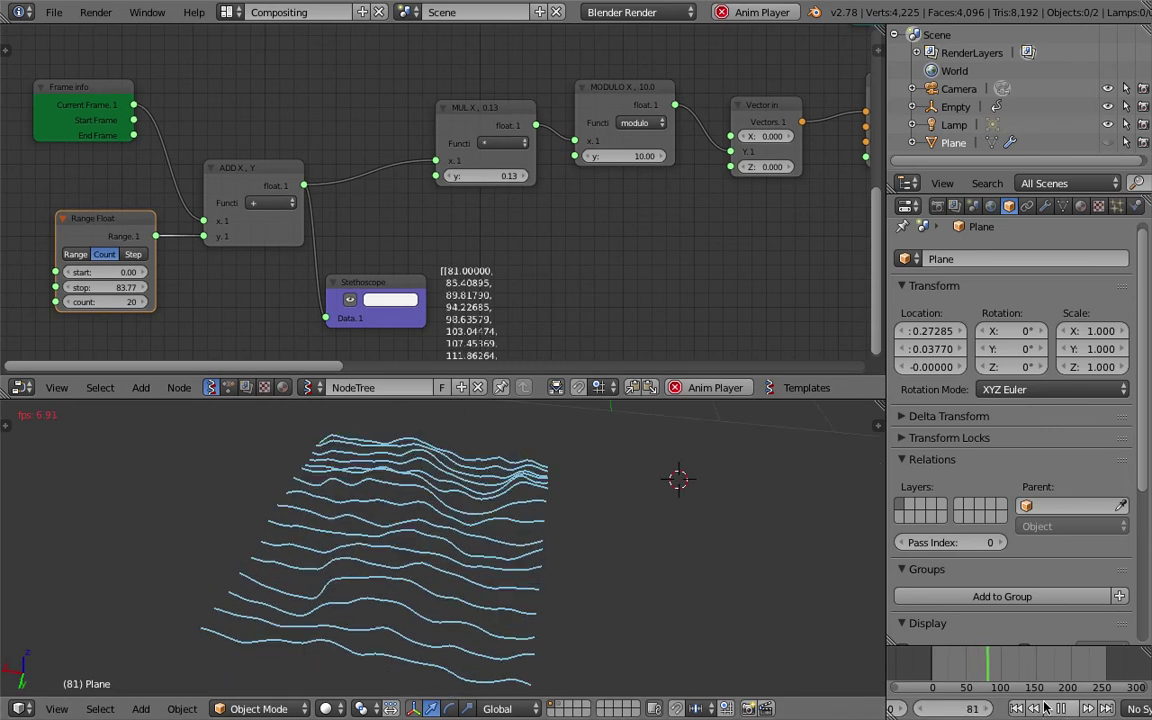
left_click(1059, 708)
middle_click_drag(576, 260, 457, 286)
key("ctrl+s")
left_click(459, 287)
Space out the MODULO, MUL and Frame info nodes for a clearer layout, saving the file along the way.
left_click_drag(494, 123, 492, 146)
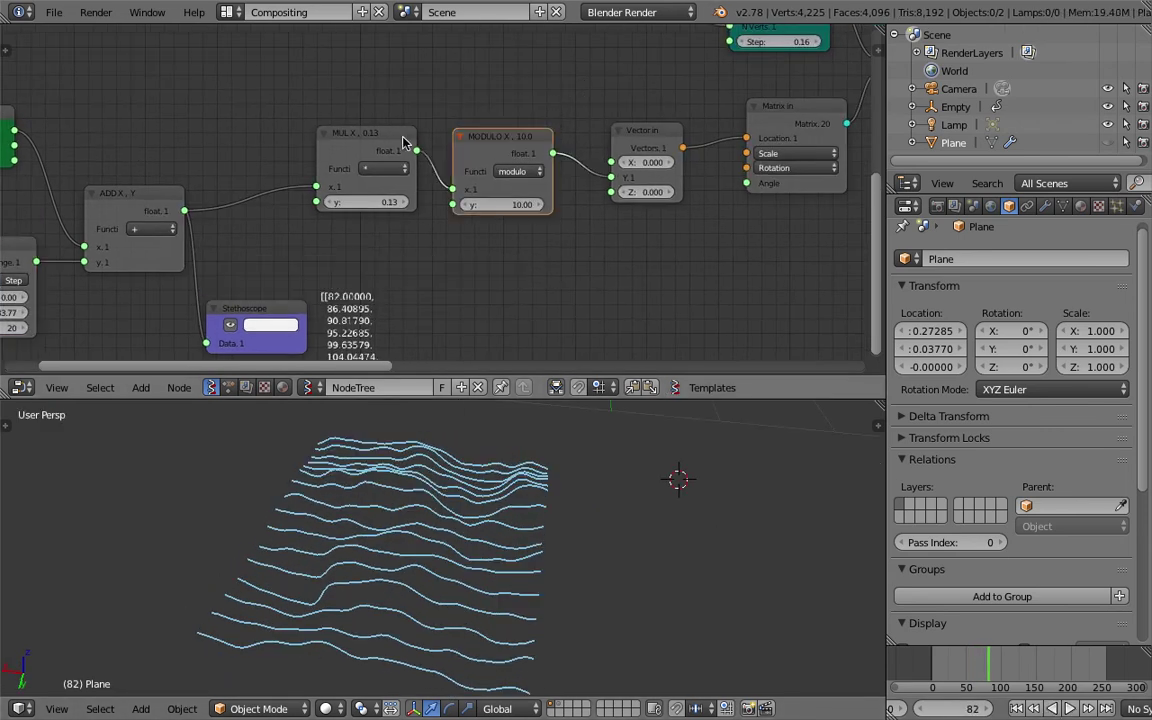
left_click_drag(403, 142, 358, 140)
key("ctrl+s")
left_click(333, 139)
scroll(440, 146, "down", 1)
middle_click_drag(442, 145, 489, 153)
left_click_drag(84, 125, 64, 121)
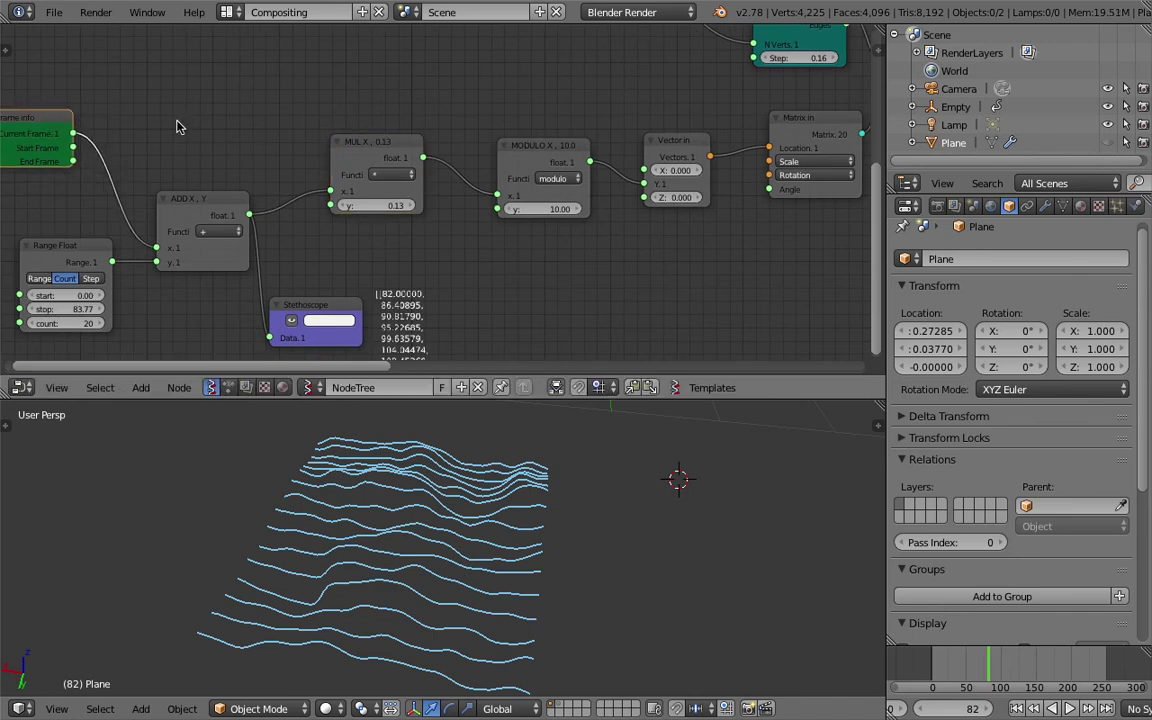
middle_click_drag(302, 125, 318, 276)
scroll(316, 185, "down", 3)
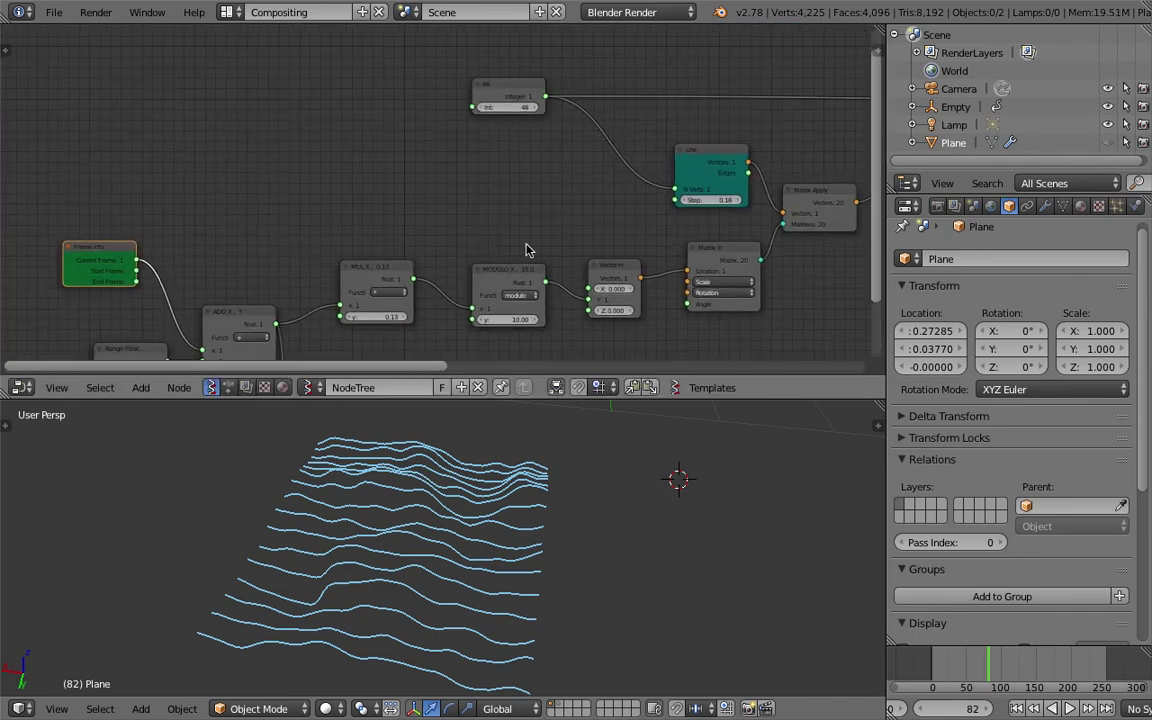
scroll(526, 249, "down", 1)
middle_click_drag(533, 181, 557, 85)
scroll(553, 100, "up", 2)
left_click_drag(527, 184, 520, 168)
scroll(152, 161, "up", 1)
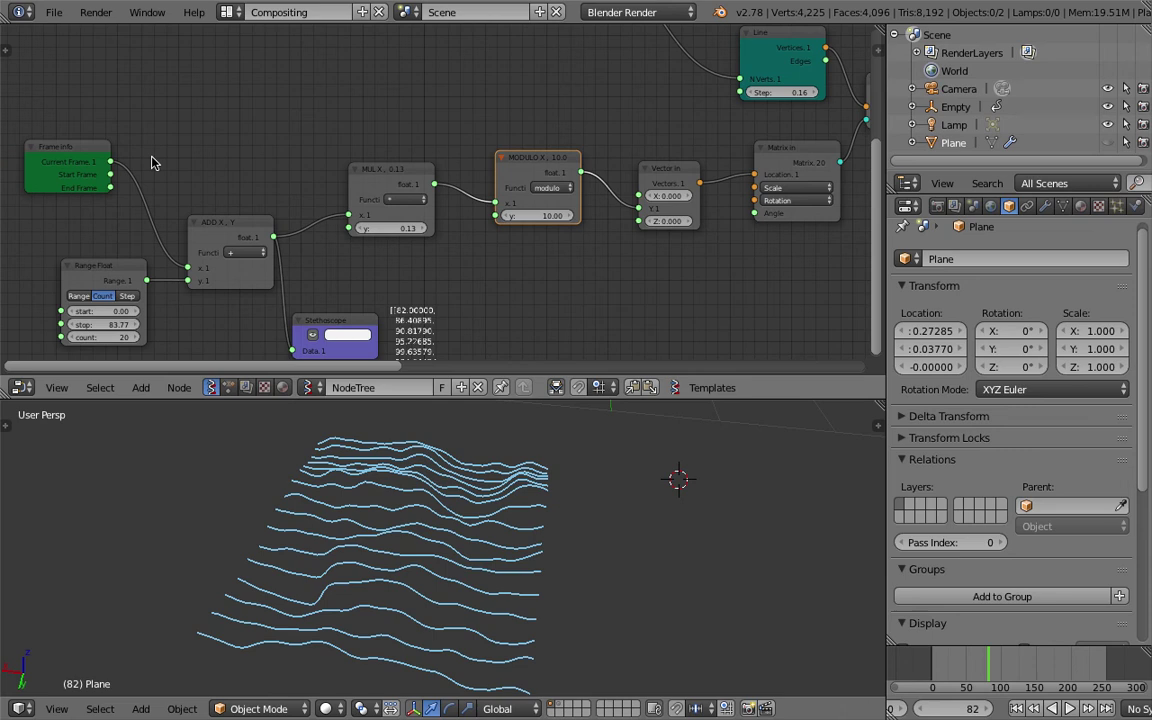
Examine the MODULO node's 10.00 limit against the spread of the lines in the viewport.
scroll(154, 163, "up", 2)
middle_click_drag(565, 256, 576, 223)
scroll(581, 247, "up", 2)
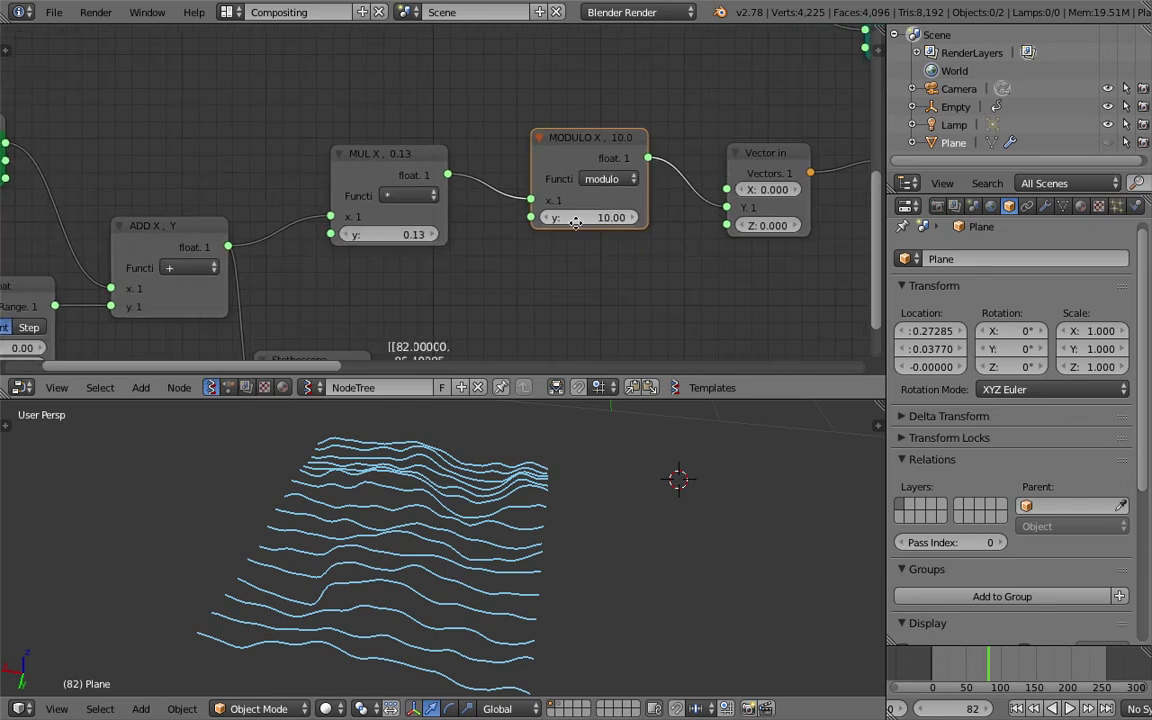
middle_click_drag(566, 430, 549, 484)
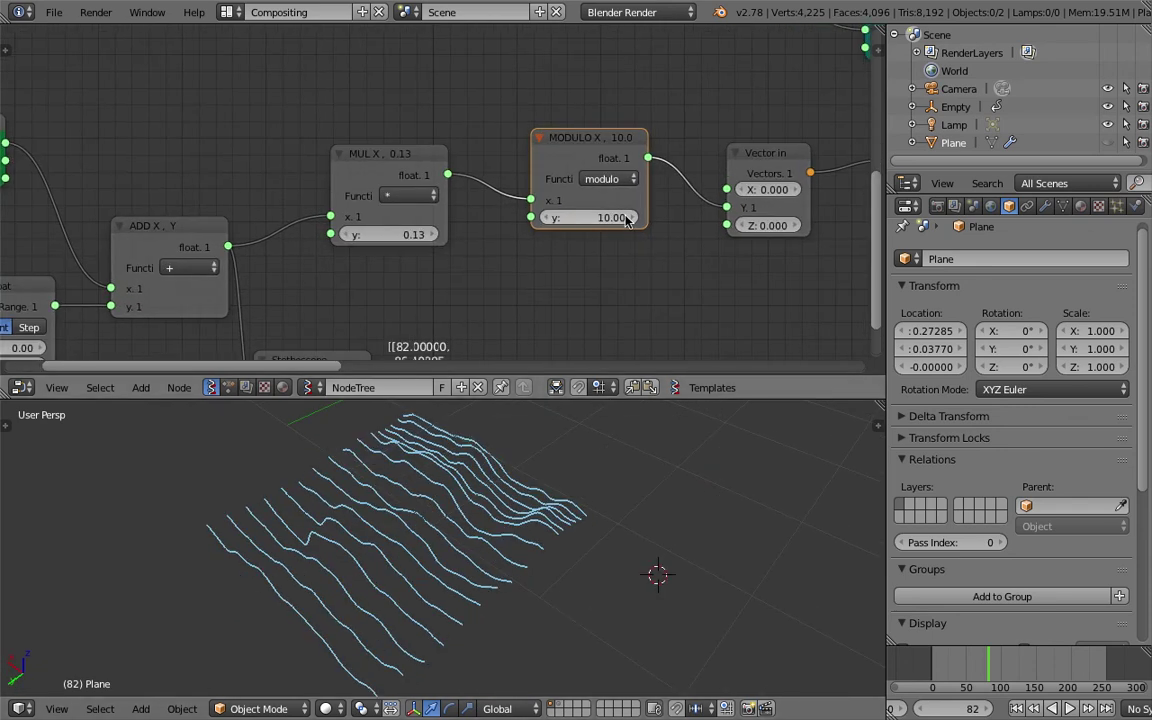
middle_click_drag(283, 578, 538, 525)
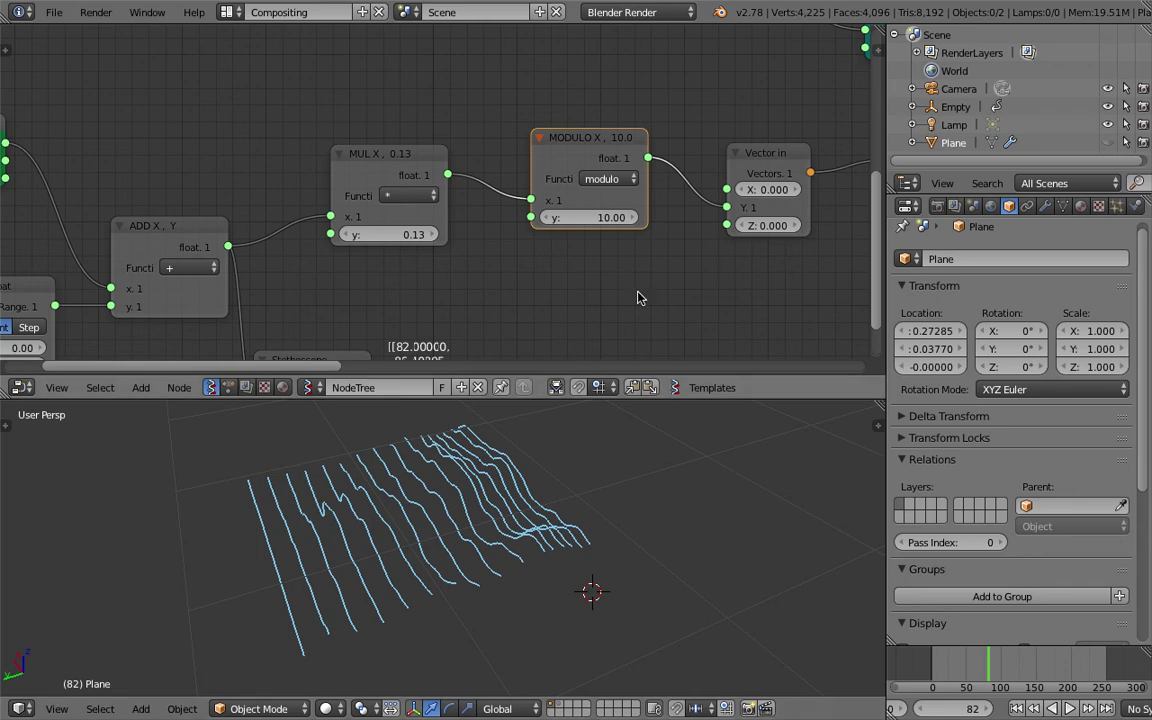
Reposition the Vector in and Matrix in nodes between the MODULO and Matrix Apply nodes.
middle_click_drag(613, 284, 483, 288)
scroll(483, 288, "down", 3)
middle_click_drag(591, 226, 461, 233)
scroll(461, 233, "up", 2)
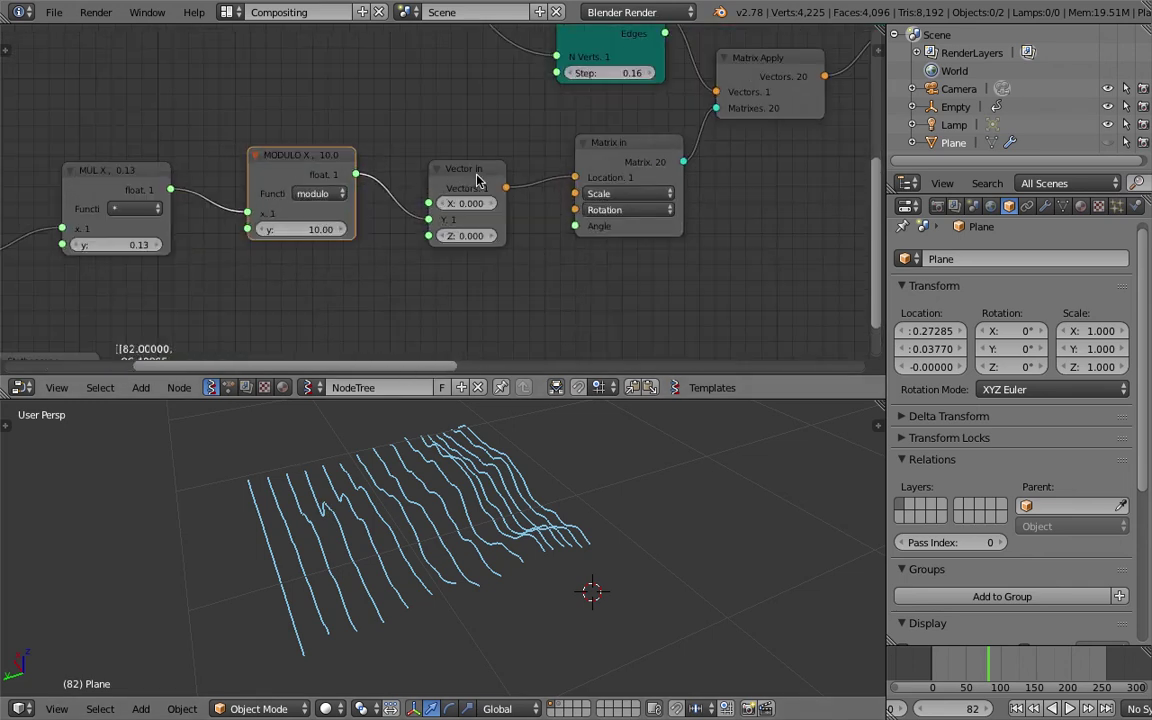
left_click_drag(478, 176, 483, 146)
middle_click_drag(499, 140, 292, 176)
left_click_drag(421, 191, 398, 160)
scroll(452, 175, "down", 2)
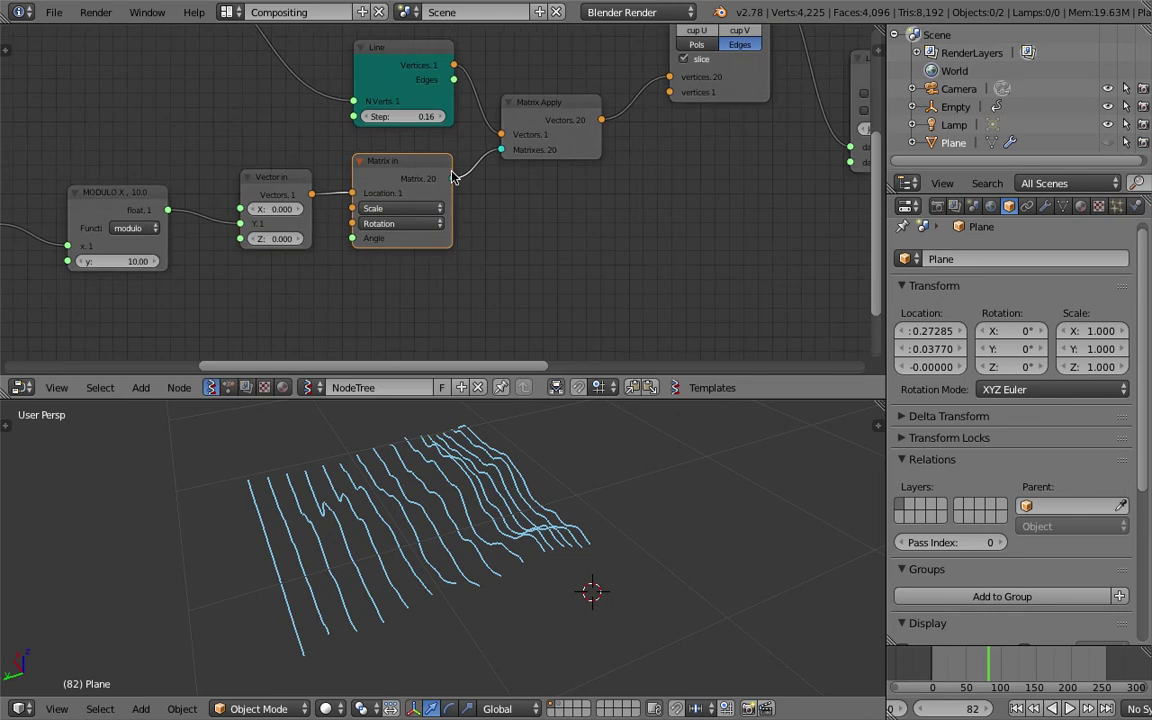
Move the Line node and the integer node holding 46 closer together beside the Matrix Apply node.
middle_click_drag(422, 137, 357, 224)
left_click_drag(337, 153, 300, 151)
left_click_drag(76, 77, 122, 95)
mouse_move(274, 143)
middle_mouse_down()
mouse_move(253, 170)
mouse_move(111, 177)
middle_mouse_up()
scroll(212, 150, "down", 2)
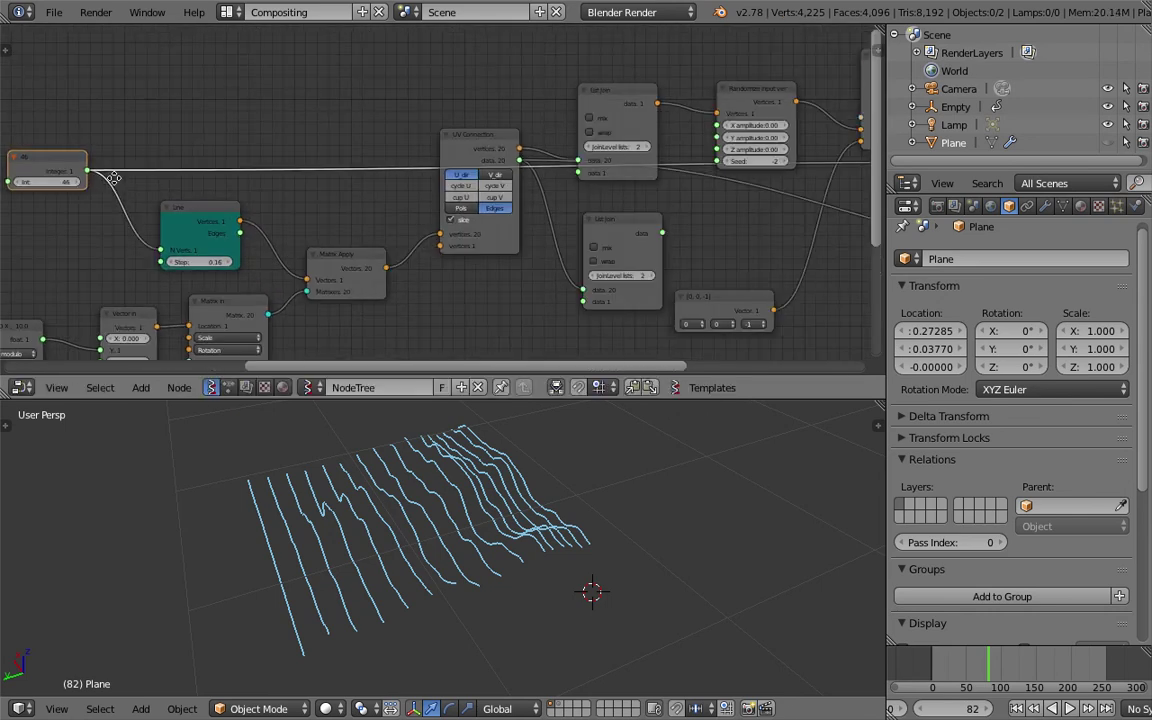
Nudge the List Split node slightly upward between the Object ID Raycast and Viewer Draw nodes.
middle_click_drag(420, 181, 123, 147)
middle_click_drag(599, 183, 287, 188)
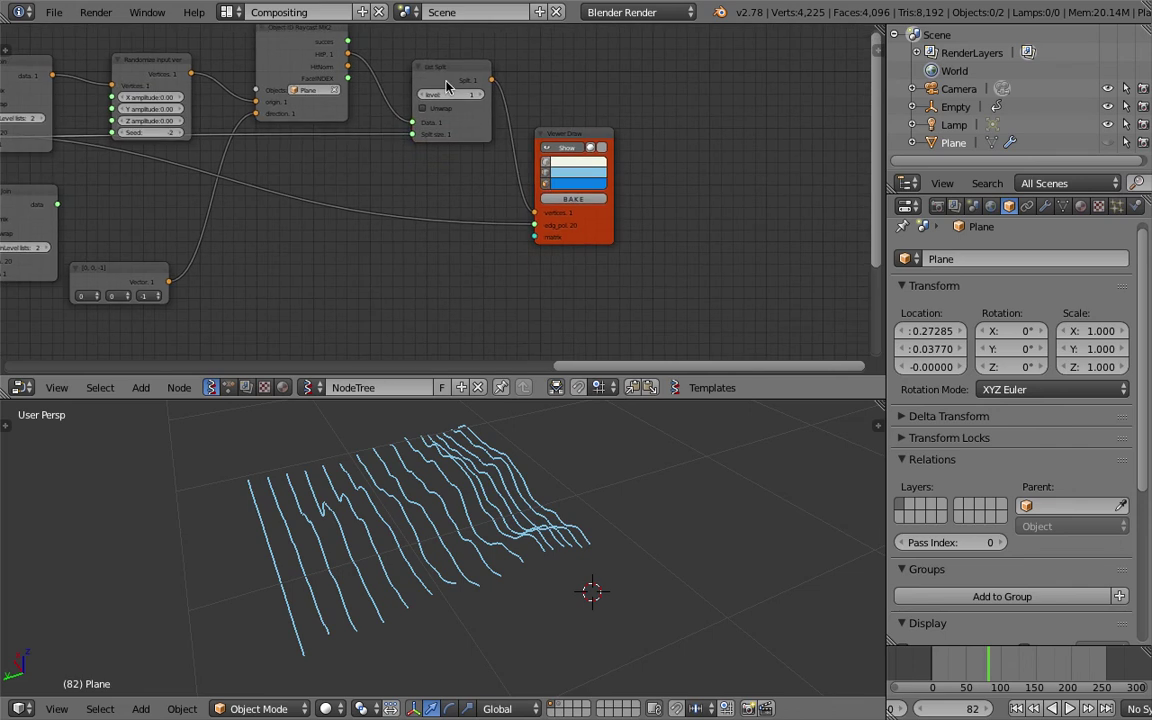
left_click_drag(449, 84, 449, 73)
middle_click_drag(592, 160, 848, 201)
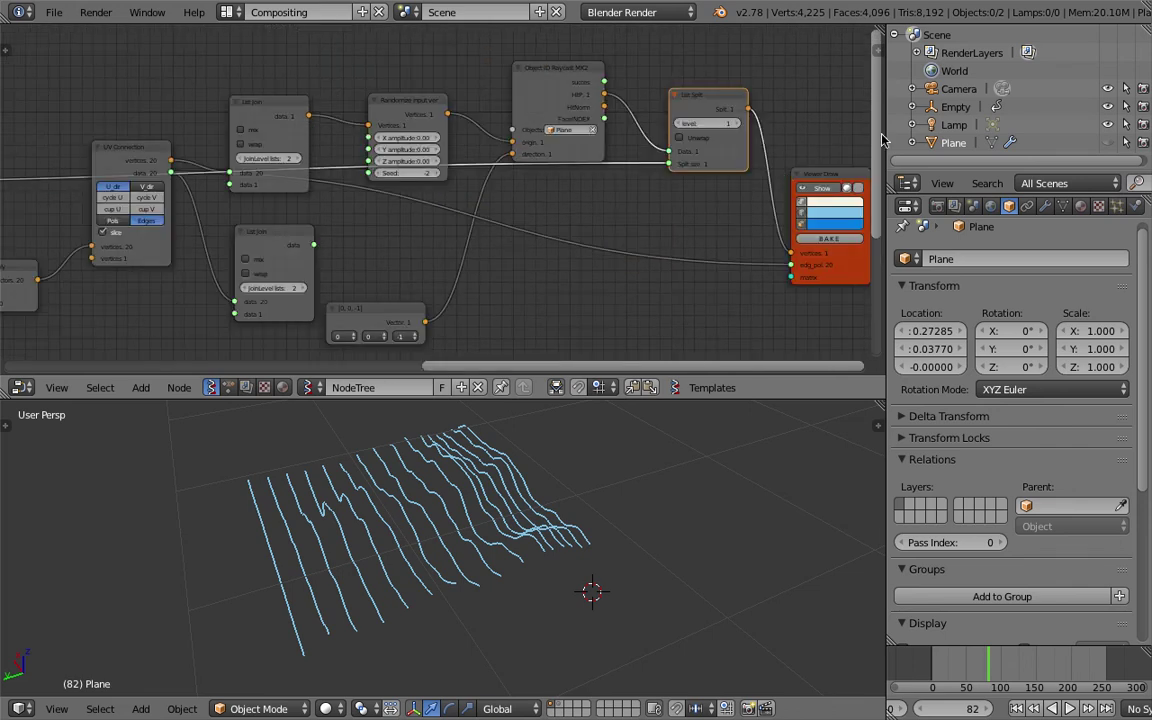
Resize the split beside the outliner and properties editors so the node editor and 3D viewport gain some width.
left_click_drag(886, 138, 864, 158)
middle_click_drag(736, 174, 612, 175)
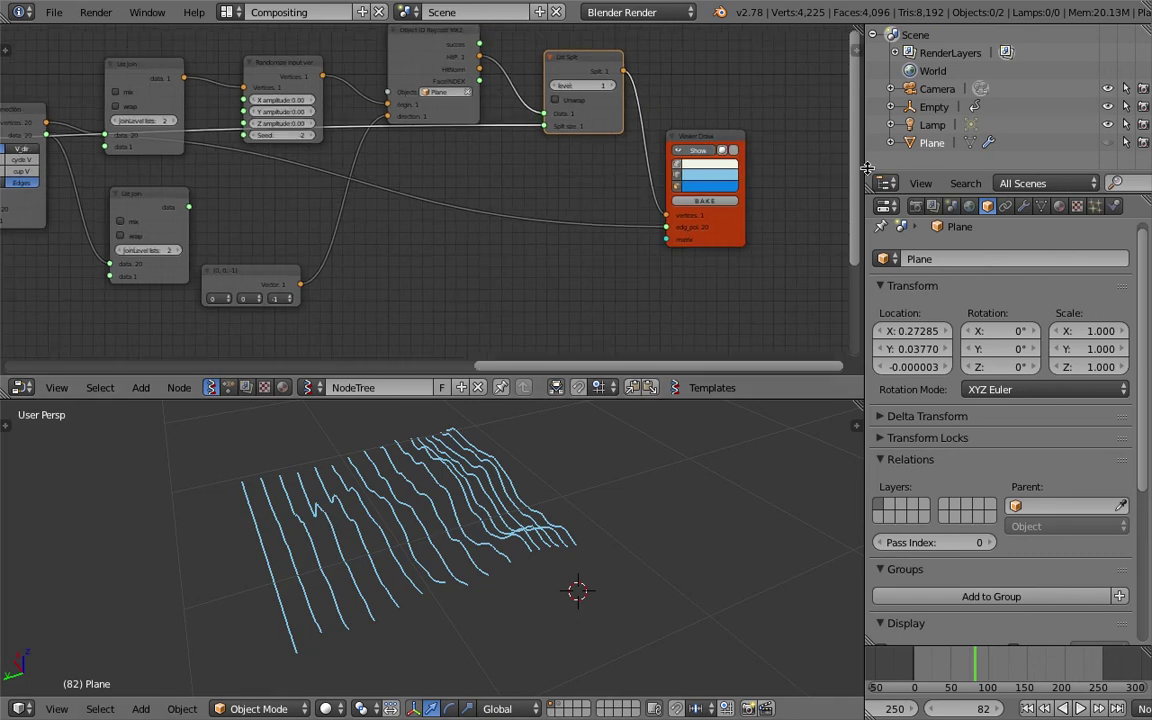
left_click_drag(865, 140, 559, 190)
middle_click_drag(550, 208, 797, 265)
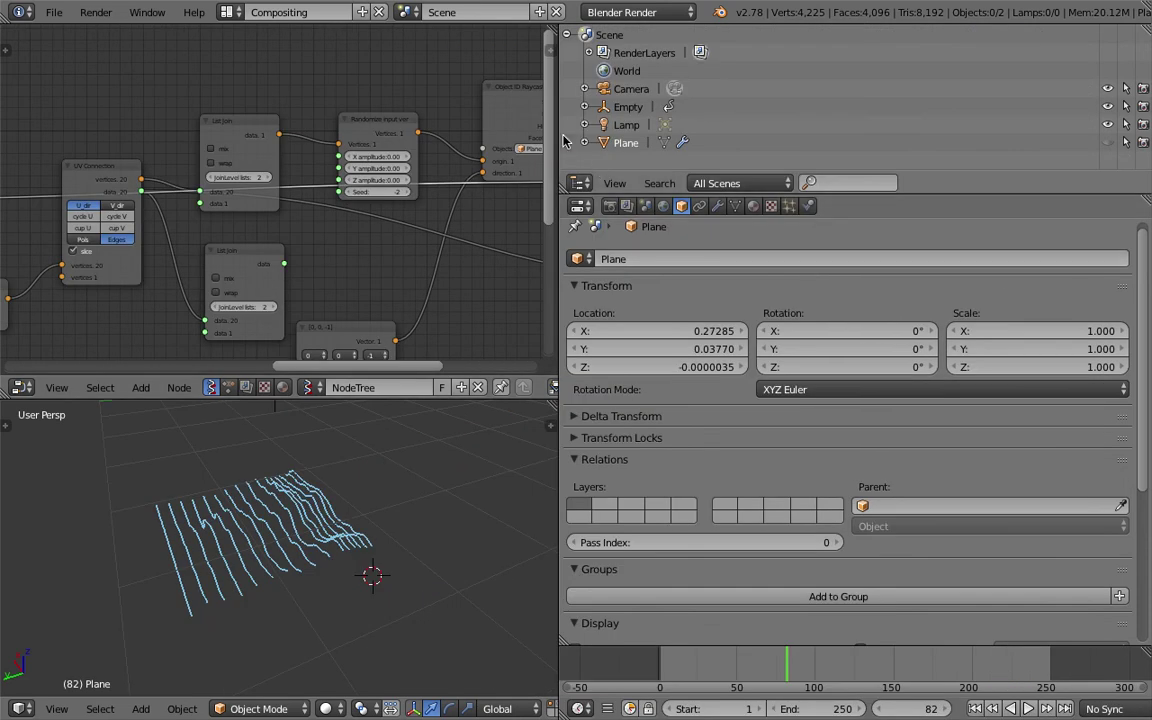
left_click_drag(559, 142, 918, 142)
Move the Matrix Apply node slightly higher between the Line and UV Connection nodes.
mouse_move(432, 136)
middle_mouse_down()
mouse_move(532, 136)
mouse_move(450, 141)
middle_mouse_up()
left_click(380, 211)
scroll(376, 222, "up", 2)
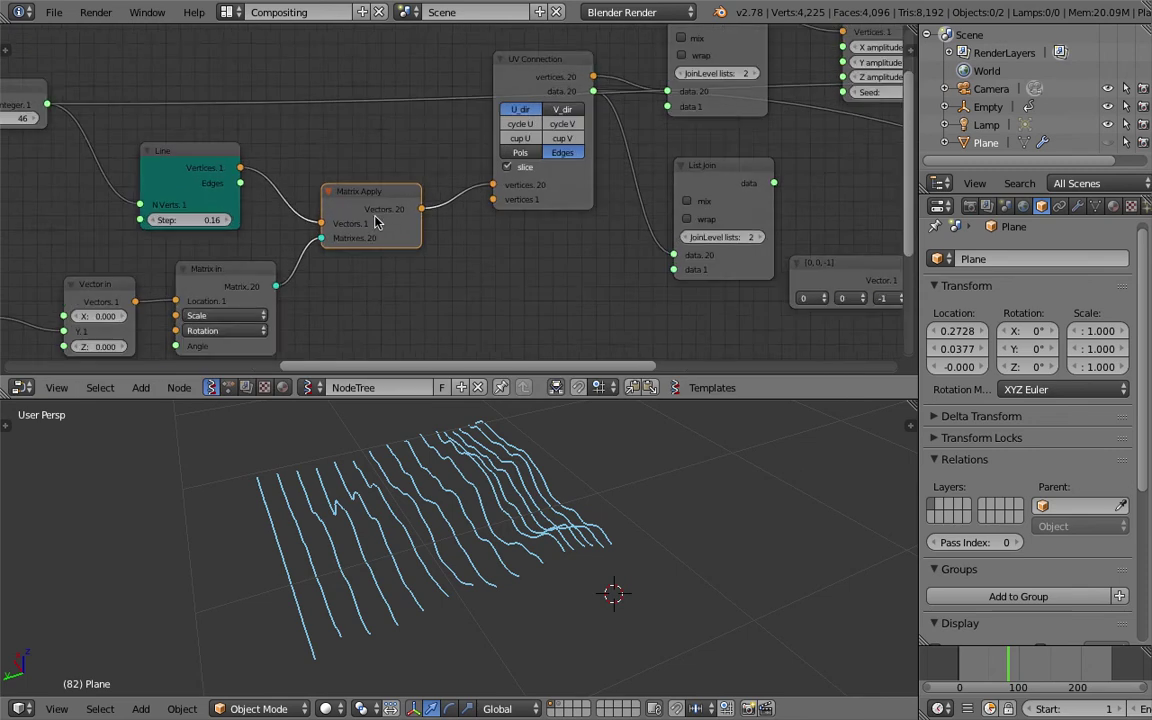
scroll(375, 222, "up", 2)
left_click_drag(327, 198, 357, 175)
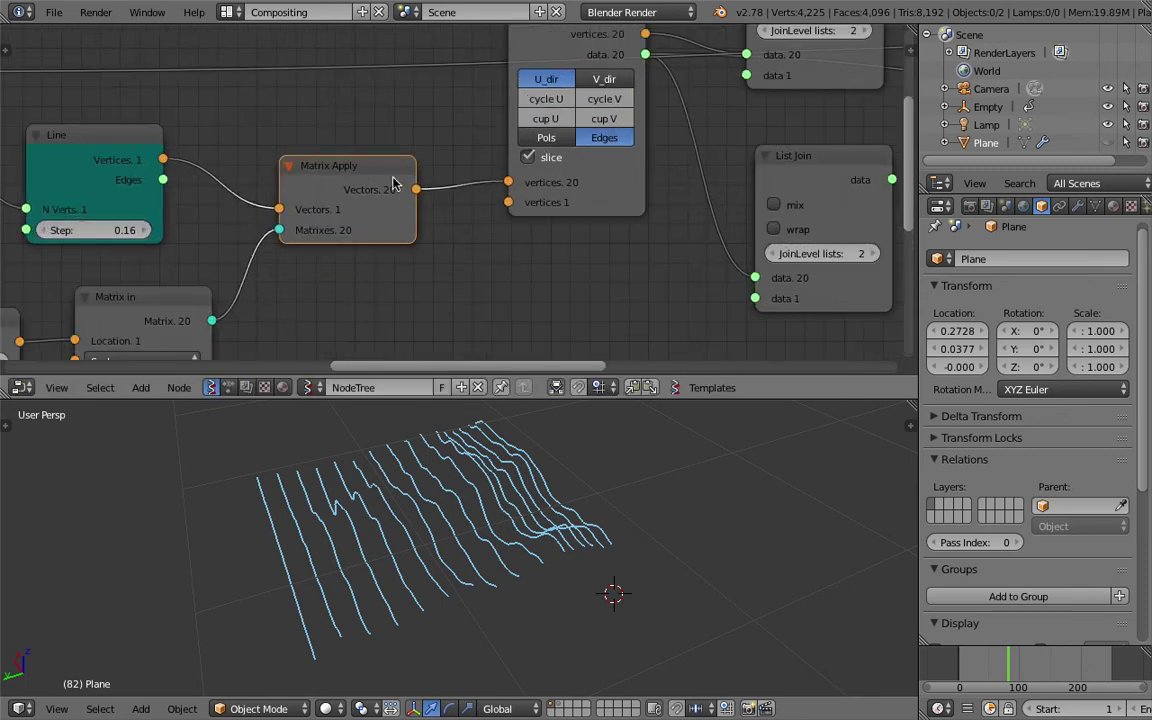
Reposition the UV Connection node between the Matrix Apply and List Join nodes.
scroll(391, 183, "down", 2)
middle_click_drag(391, 183, 310, 191)
middle_click_drag(434, 190, 334, 220)
left_click_drag(388, 86, 371, 106)
middle_click_drag(411, 154, 333, 187)
left_click_drag(306, 124, 307, 93)
middle_click_drag(336, 135, 286, 148)
Raise the upper List Join node and the Randomize input node above the long connection lines.
middle_click_drag(416, 206, 266, 203)
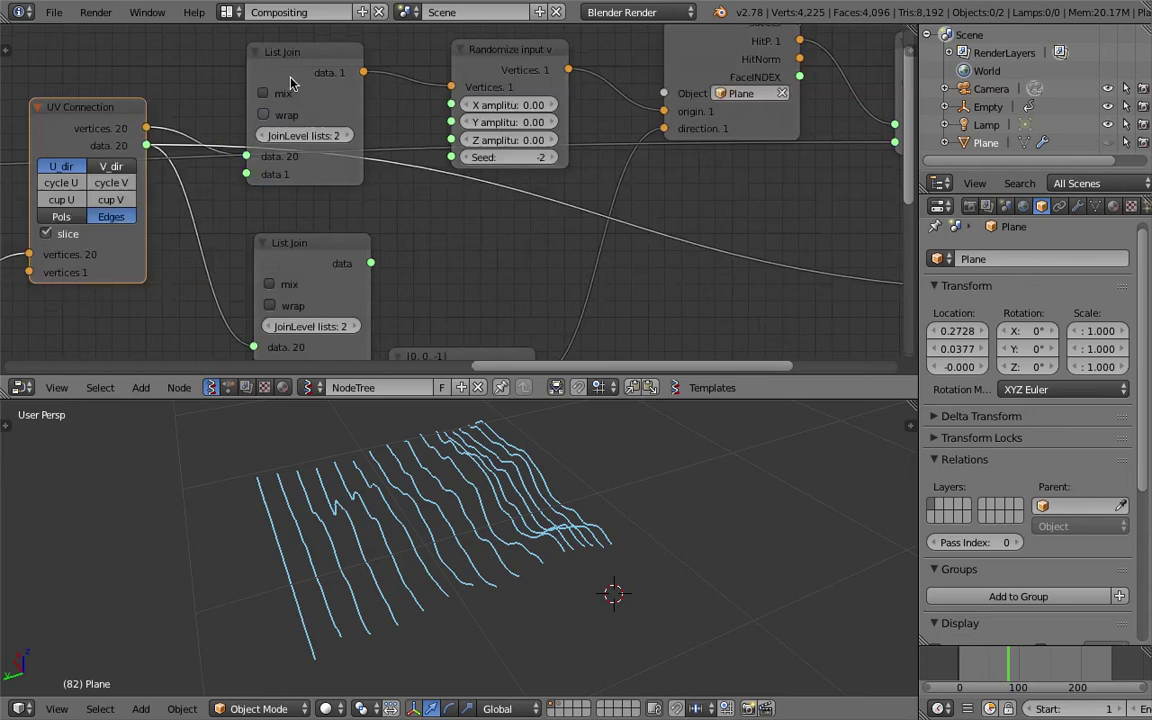
scroll(293, 82, "down", 2)
middle_click_drag(293, 82, 280, 126)
left_click(280, 152)
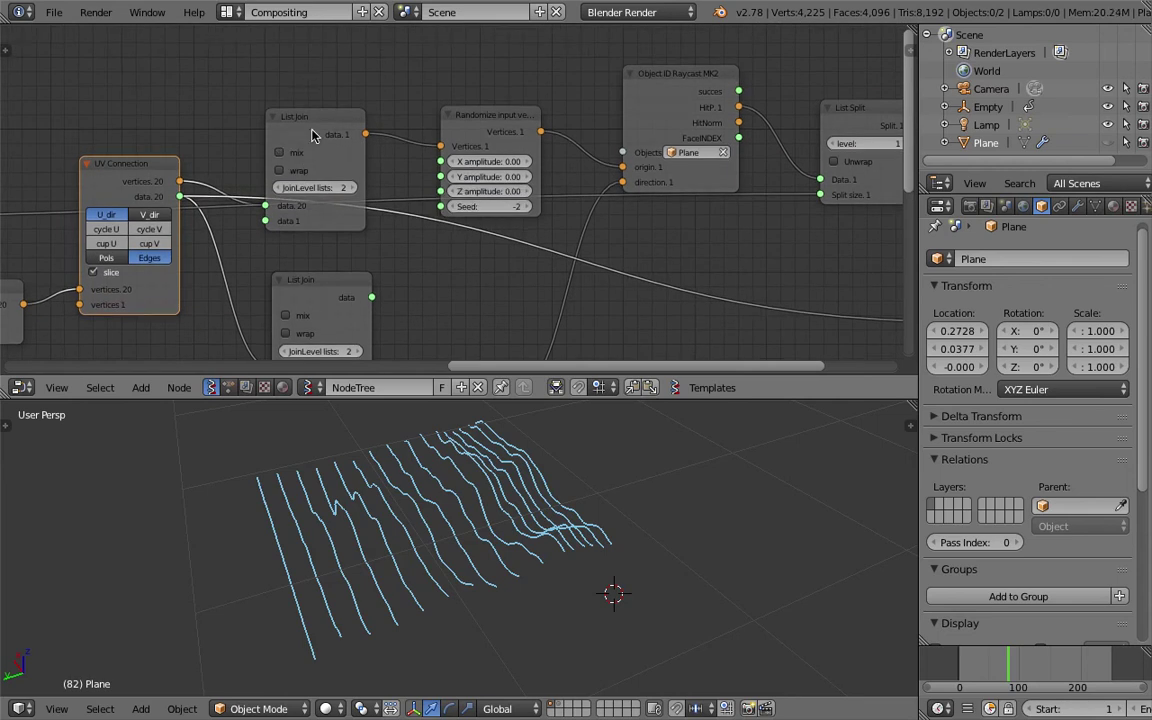
left_click_drag(312, 135, 320, 88)
left_click_drag(509, 122, 499, 72)
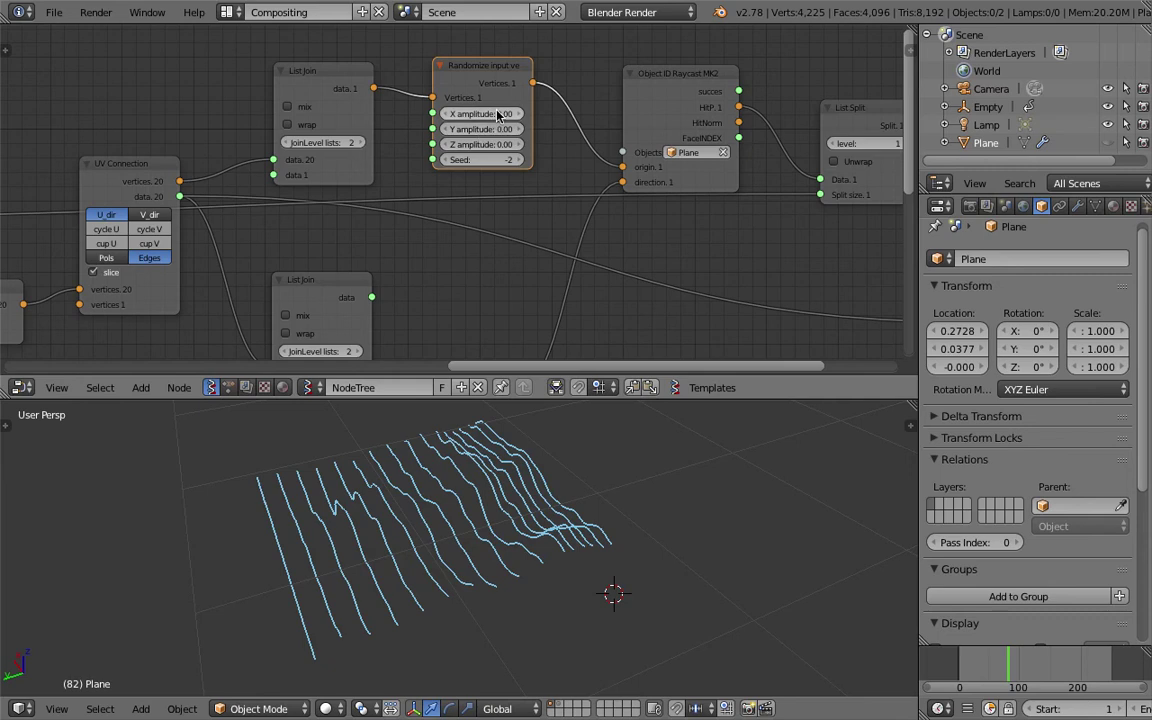
Set the Randomize input node's Y amplitude to 0.06, with its X and Z amplitudes at 0.00.
mouse_move(499, 113)
left_mouse_down()
mouse_move(499, 144)
mouse_move(498, 114)
mouse_move(512, 114)
mouse_move(500, 122)
left_mouse_up()
left_click(493, 144)
type("0")
key("Return")
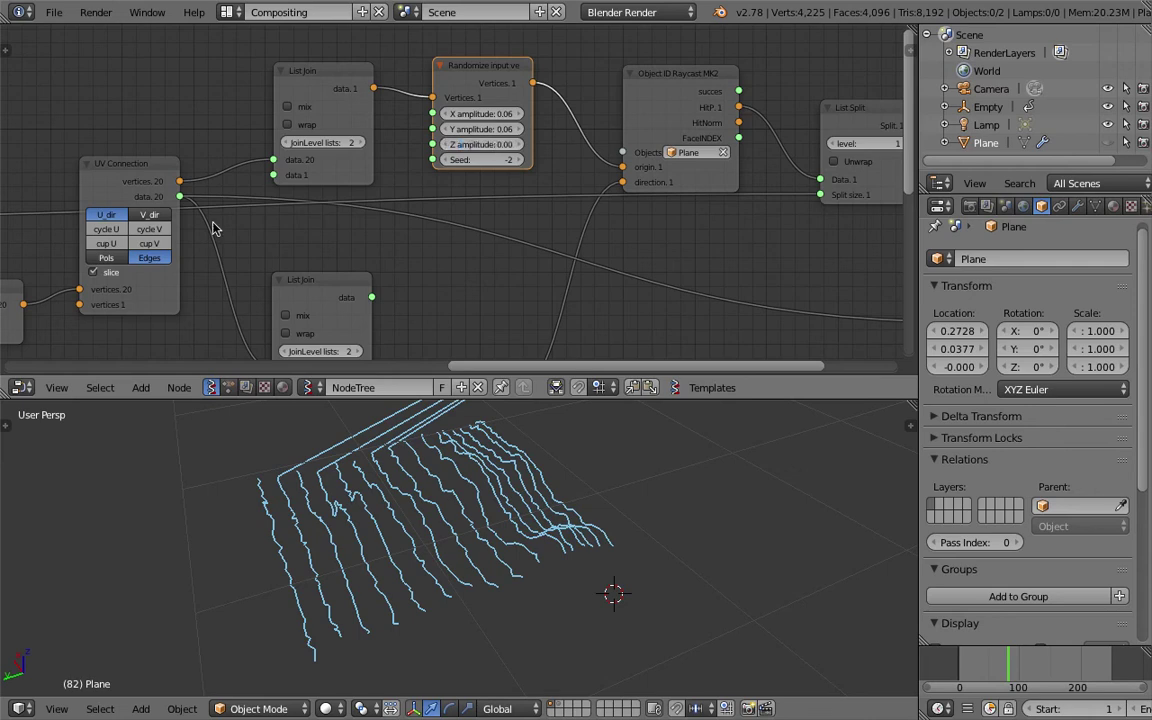
left_click_drag(498, 133, 462, 114)
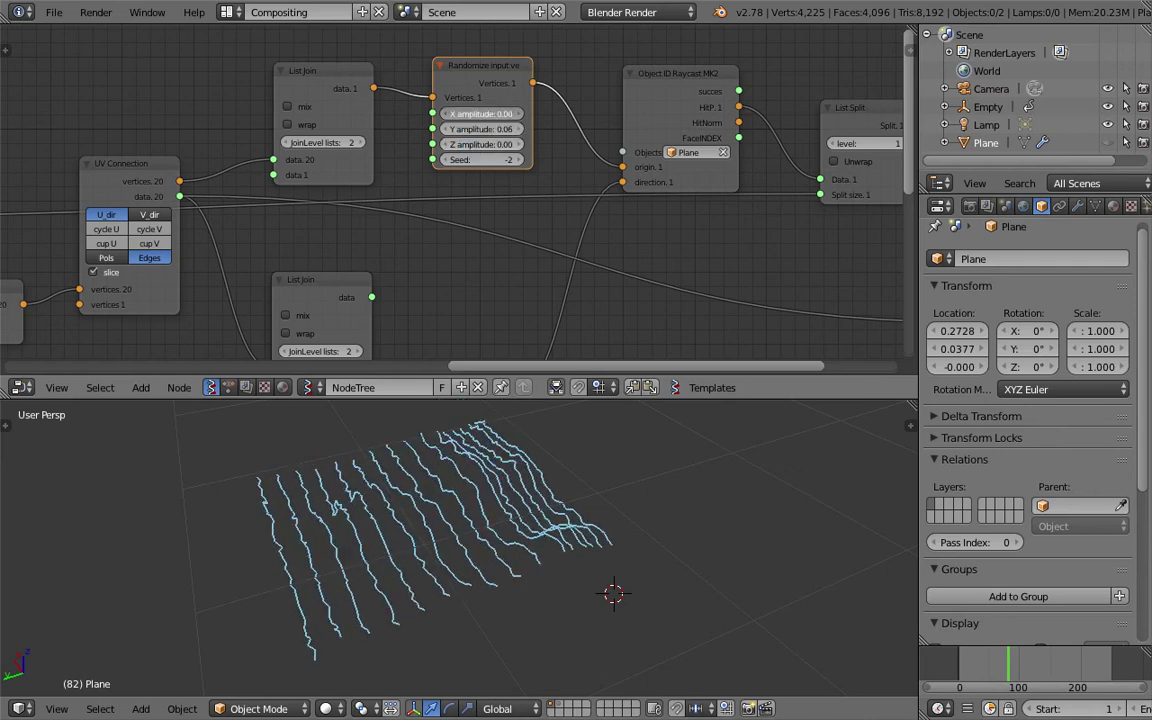
Reposition the Viewer Draw node and switch its display from edges to vertices.
middle_click_drag(430, 540, 589, 555)
mouse_move(840, 178)
middle_mouse_down()
mouse_move(686, 195)
mouse_move(574, 166)
mouse_move(549, 146)
middle_mouse_up()
left_click_drag(692, 198, 728, 173)
mouse_move(300, 540)
middle_mouse_down()
mouse_move(394, 549)
mouse_move(427, 535)
middle_mouse_up()
middle_click_drag(514, 221, 508, 244)
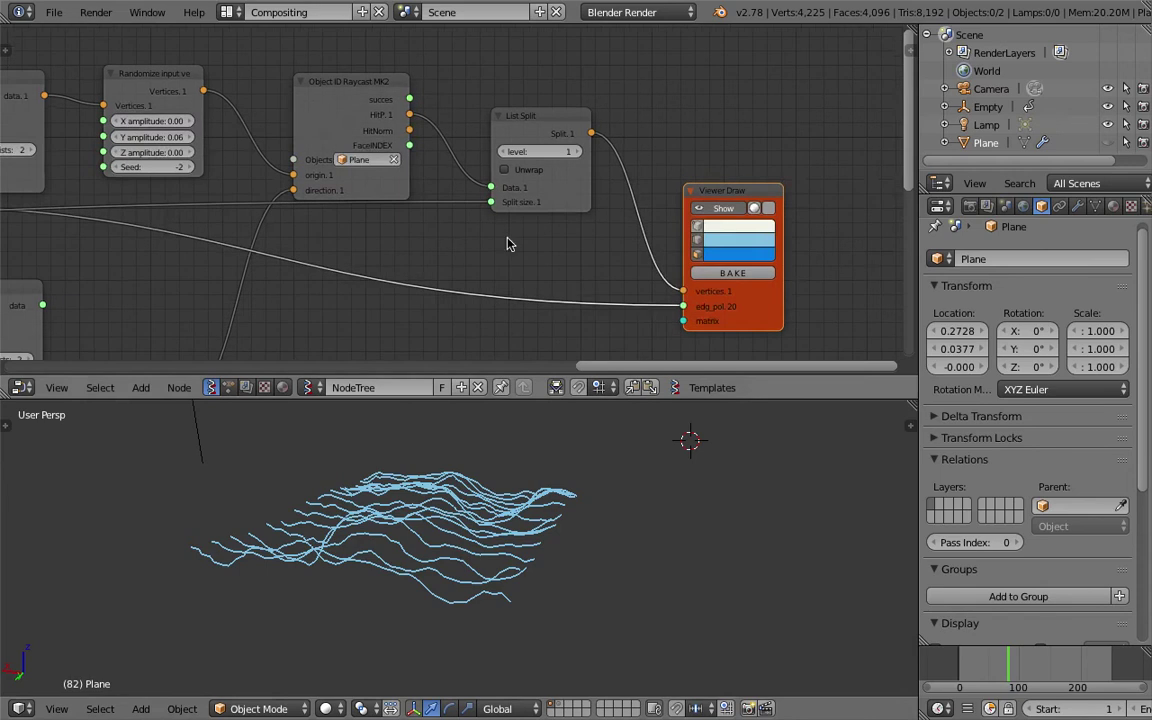
left_click(698, 227)
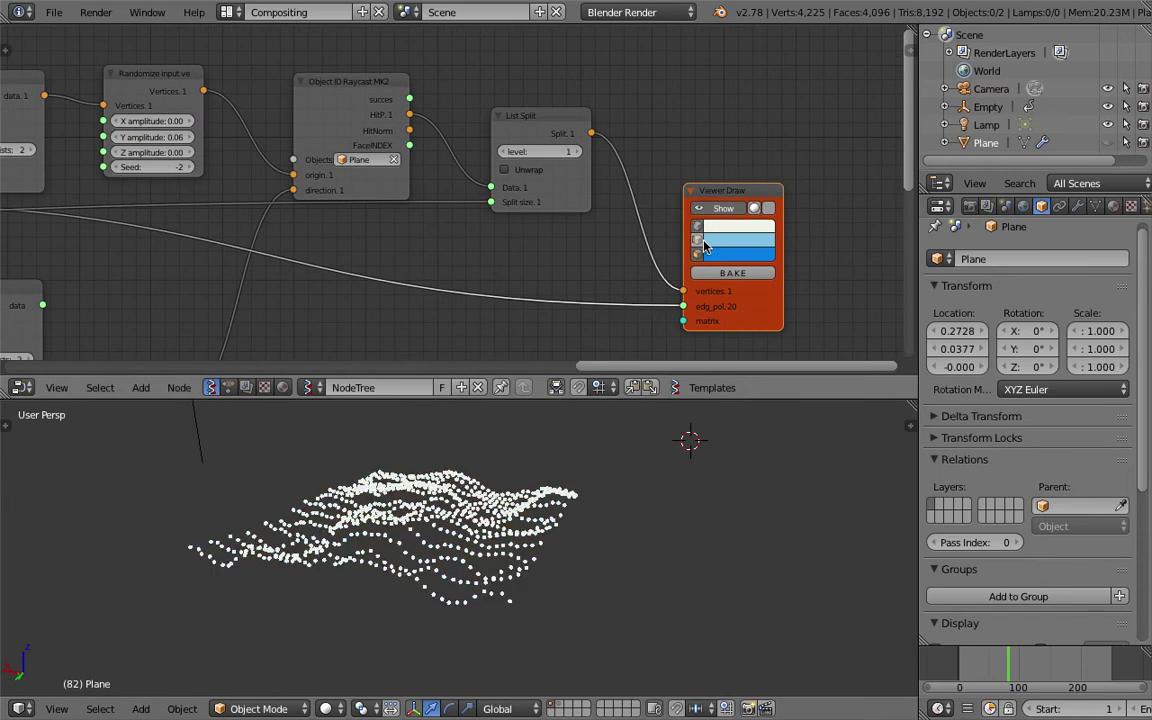
Play the animation from the start, stop it, and examine the projected dots from several angles.
middle_click_drag(770, 638, 794, 553)
scroll(1040, 708, "down", 7)
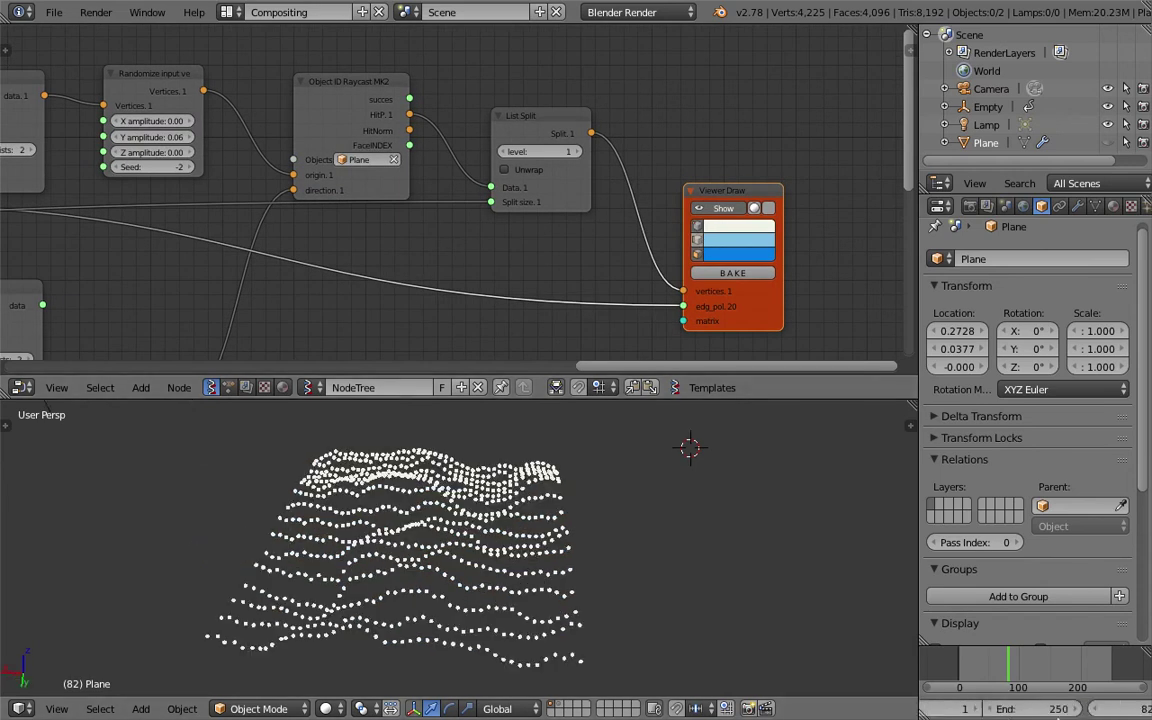
left_click(1064, 708)
left_click(1117, 708)
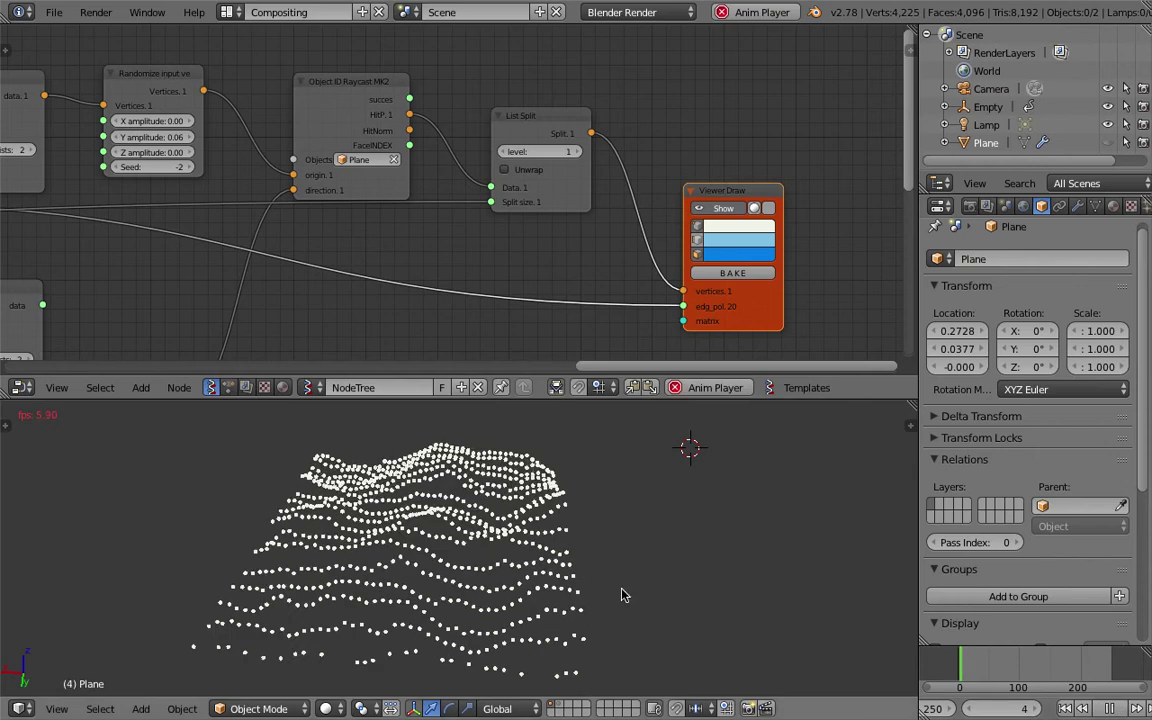
middle_click_drag(555, 591, 543, 676)
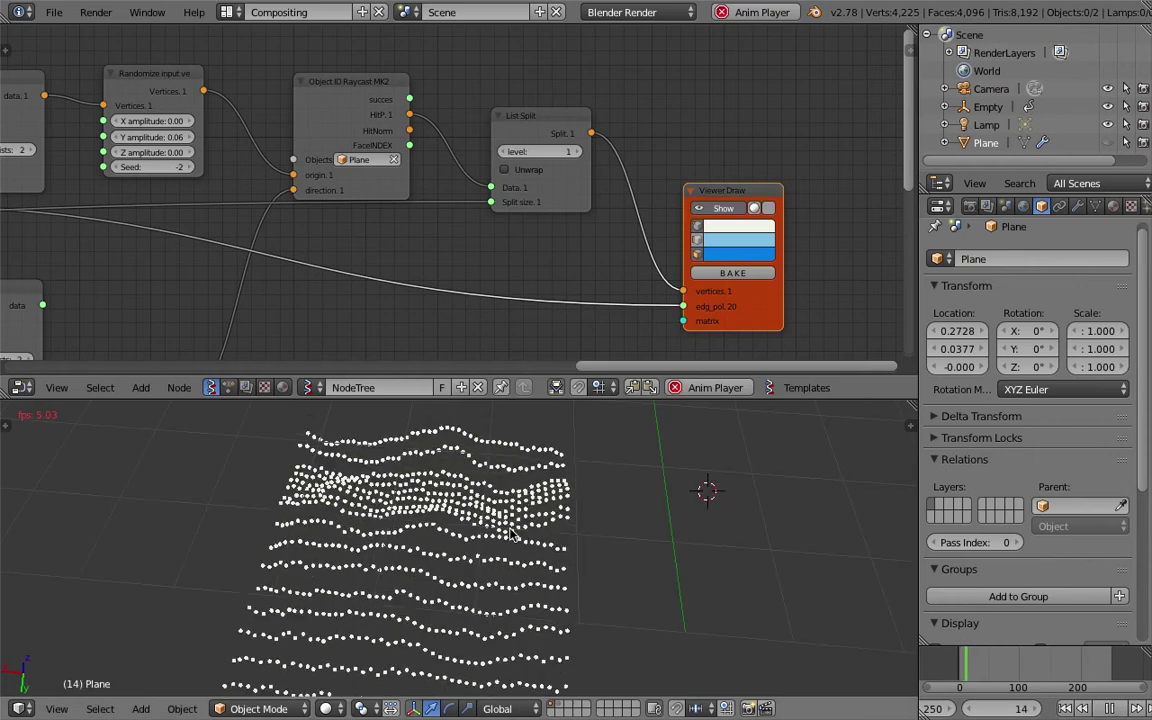
key("alt+a")
middle_click_drag(408, 515, 434, 492)
middle_click_drag(373, 530, 567, 572)
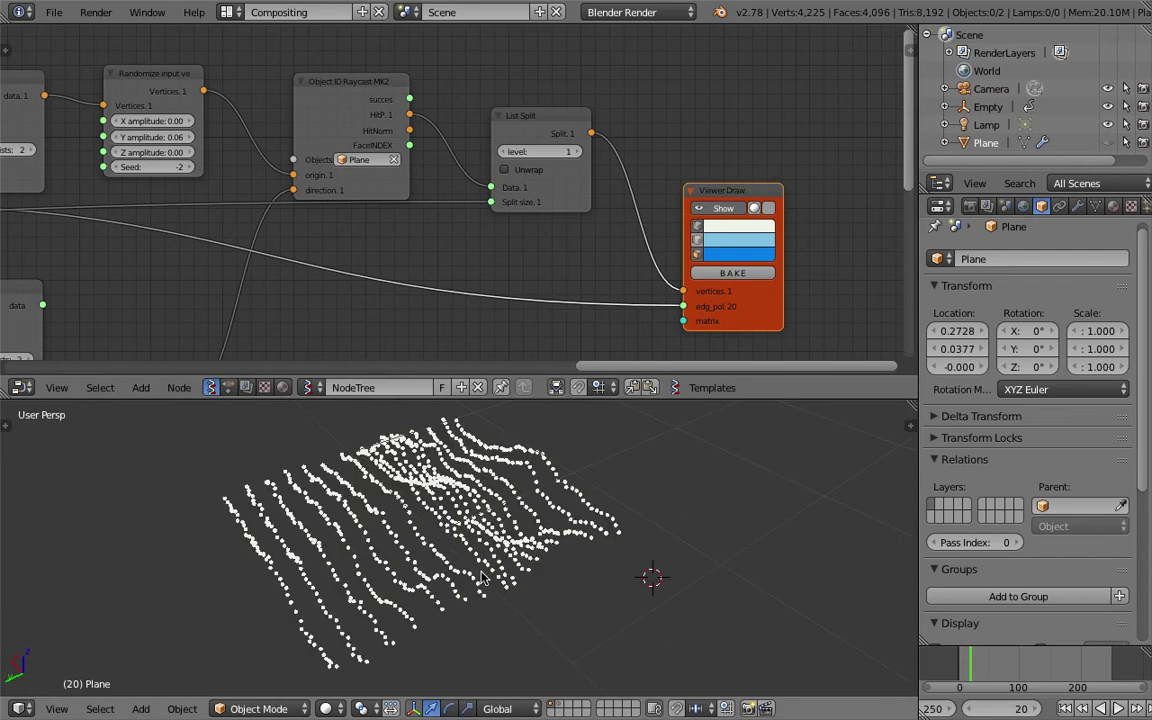
middle_click_drag(481, 580, 541, 535)
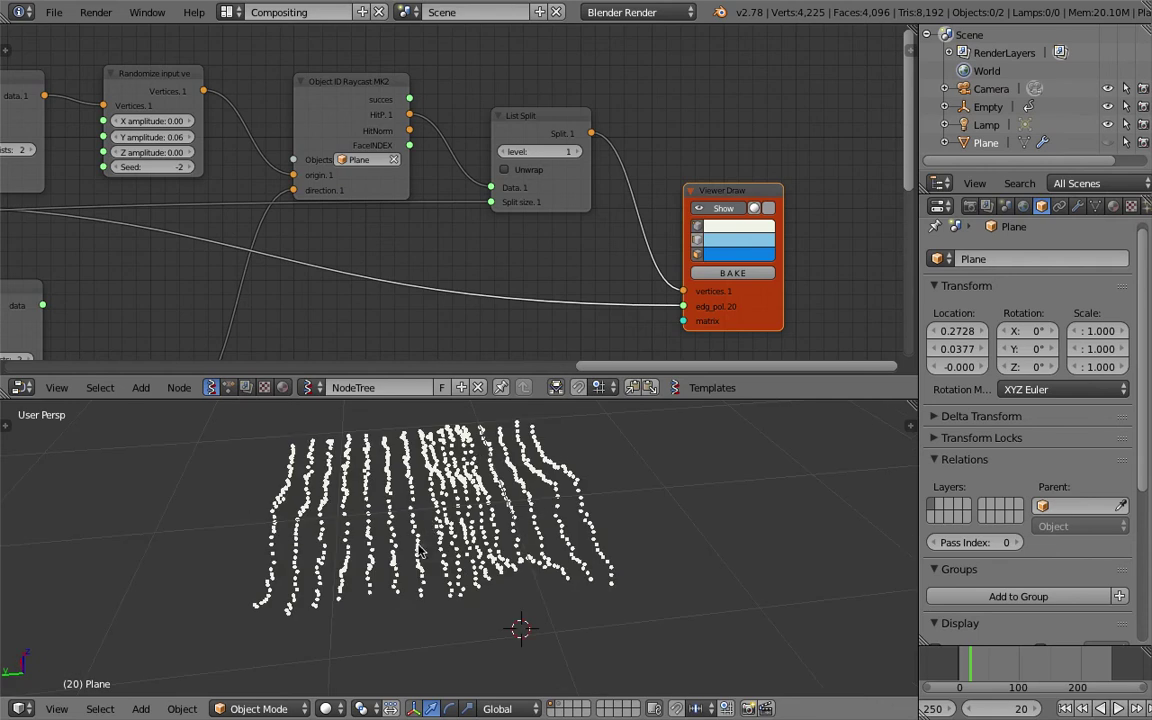
Set the integer node feeding the Line node to 23 and the Line node's step to 0.28.
middle_click_drag(429, 280, 604, 293)
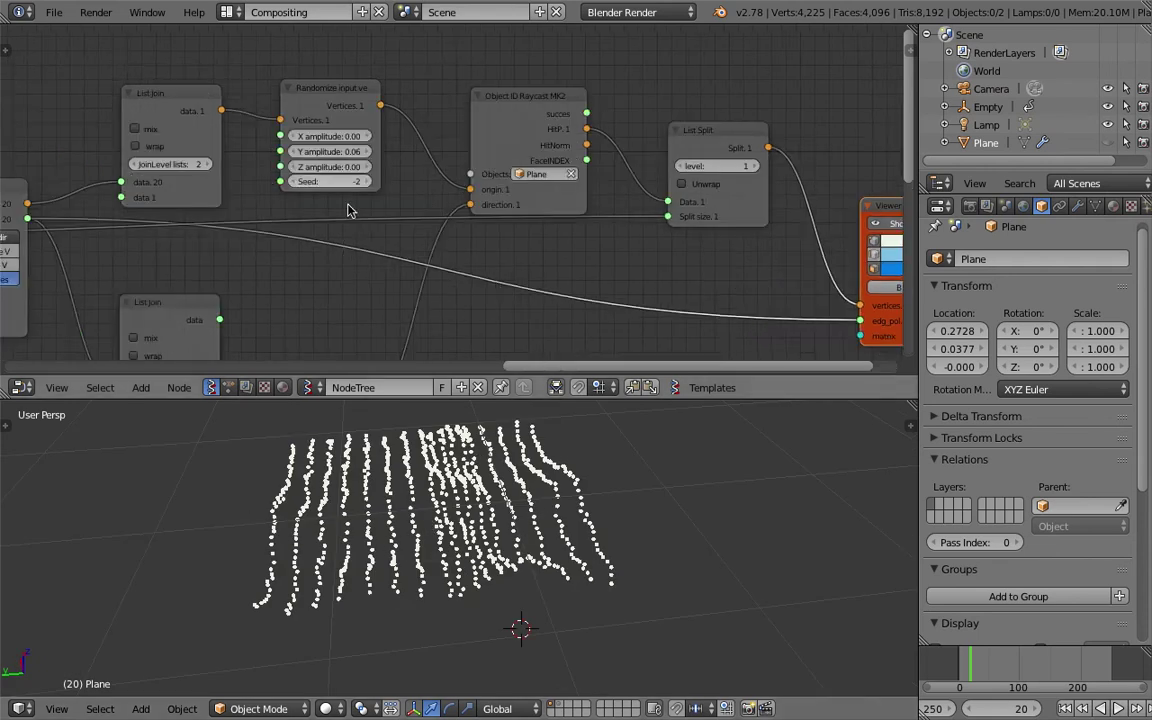
middle_click_drag(330, 220, 874, 141)
scroll(352, 139, "down", 3)
middle_click_drag(287, 131, 466, 112)
scroll(381, 140, "up", 3)
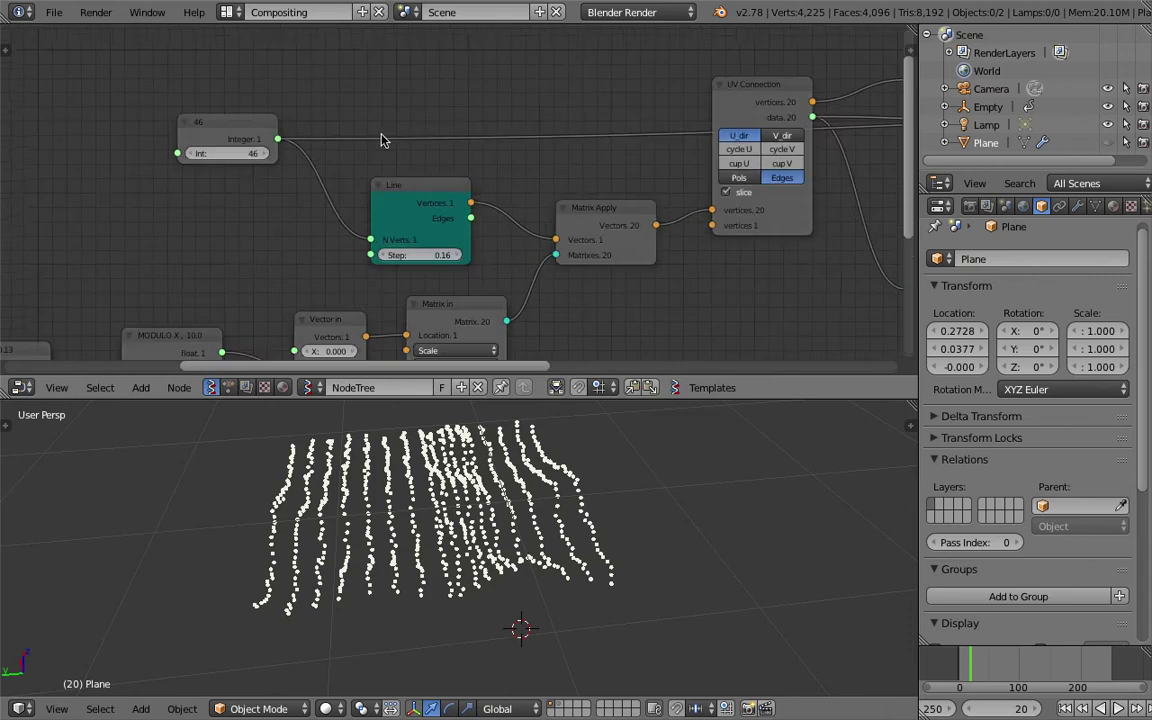
scroll(413, 265, "up", 2)
left_click_drag(227, 138, 104, 138)
mouse_move(442, 256)
left_mouse_down()
mouse_move(485, 256)
mouse_move(462, 252)
left_mouse_up()
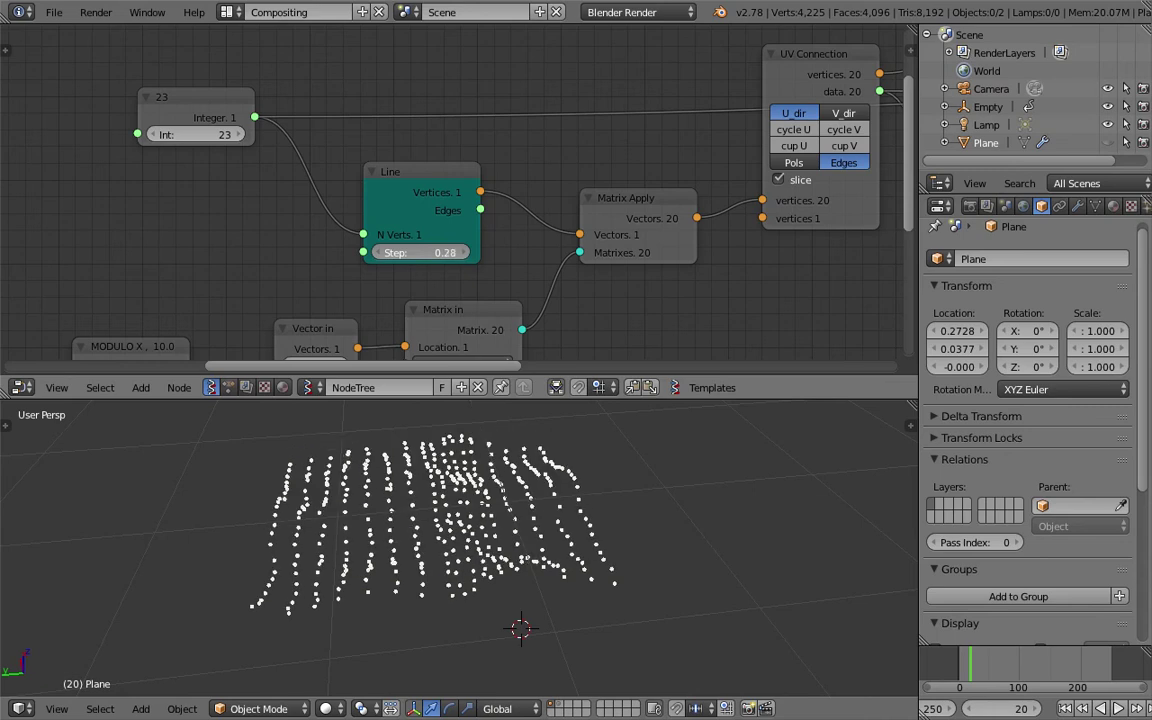
Play the animation and inspect the spacing and movement of the dots from different angles.
middle_click_drag(505, 450, 580, 510)
left_click(674, 474)
key("alt+a")
scroll(548, 551, "up", 1)
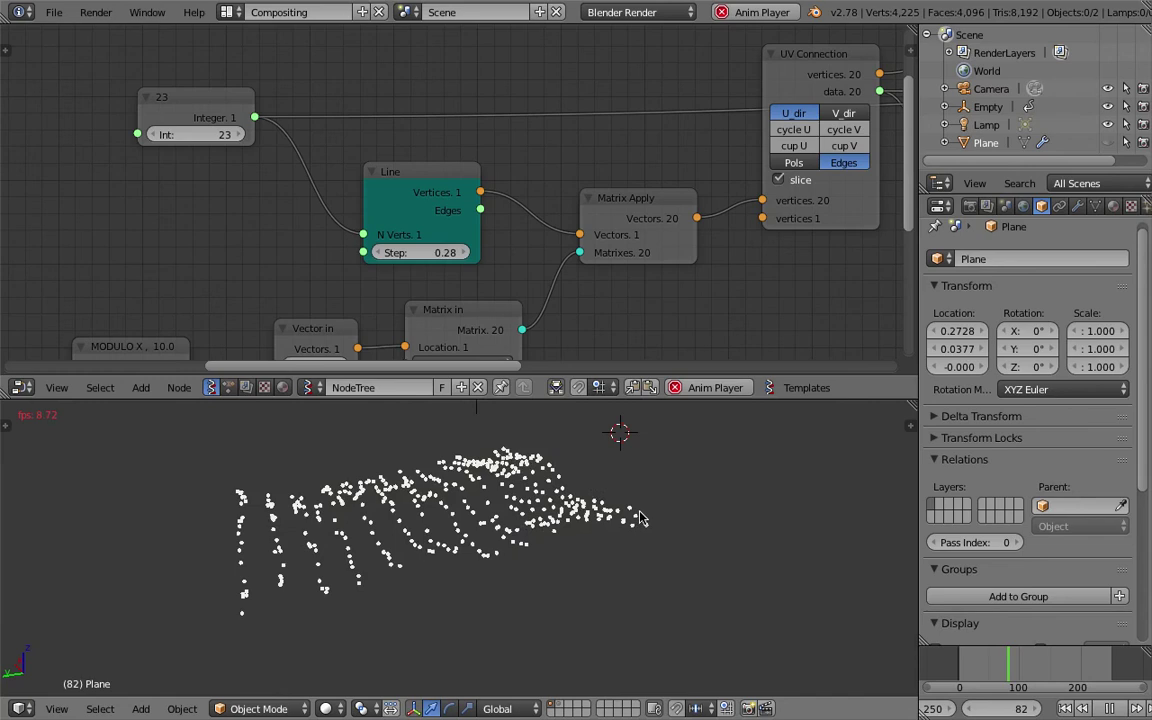
middle_click_drag(640, 518, 628, 532)
middle_click_drag(455, 525, 604, 525)
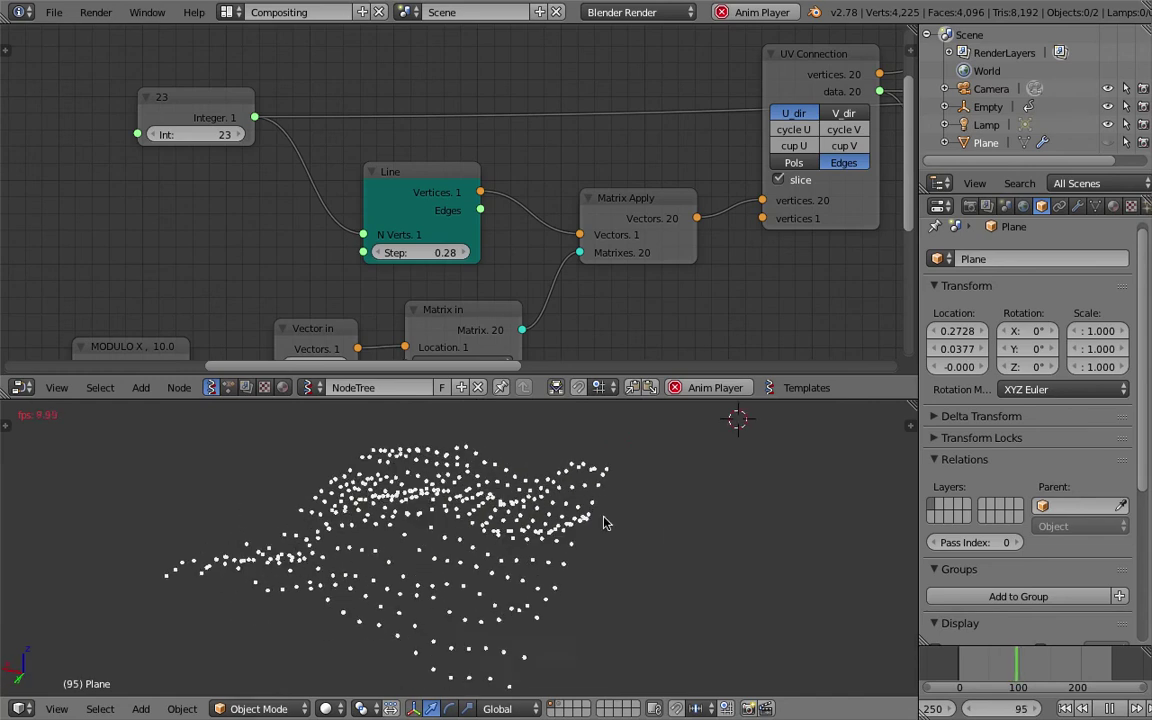
Set the Randomize input node's X amplitude to 0.60, Y amplitude to 0.12 and seed to 30 during playback.
middle_click_drag(537, 209, 290, 225)
middle_click_drag(352, 338, 316, 336)
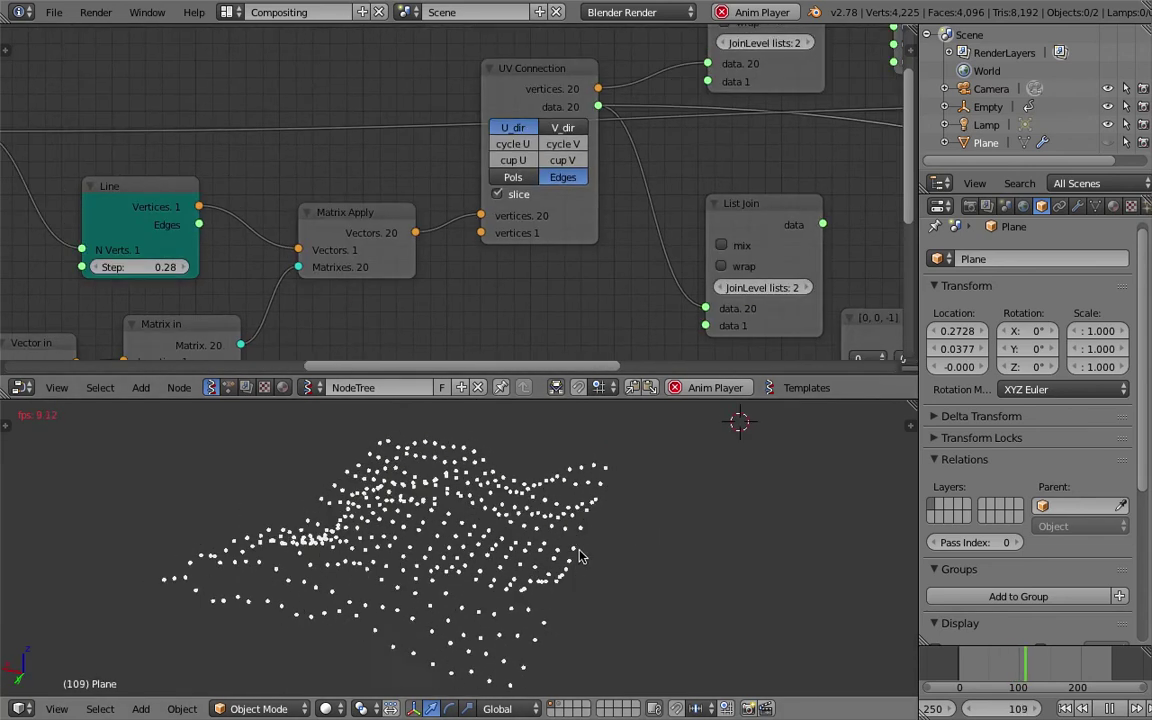
middle_click_drag(349, 210, 2, 362)
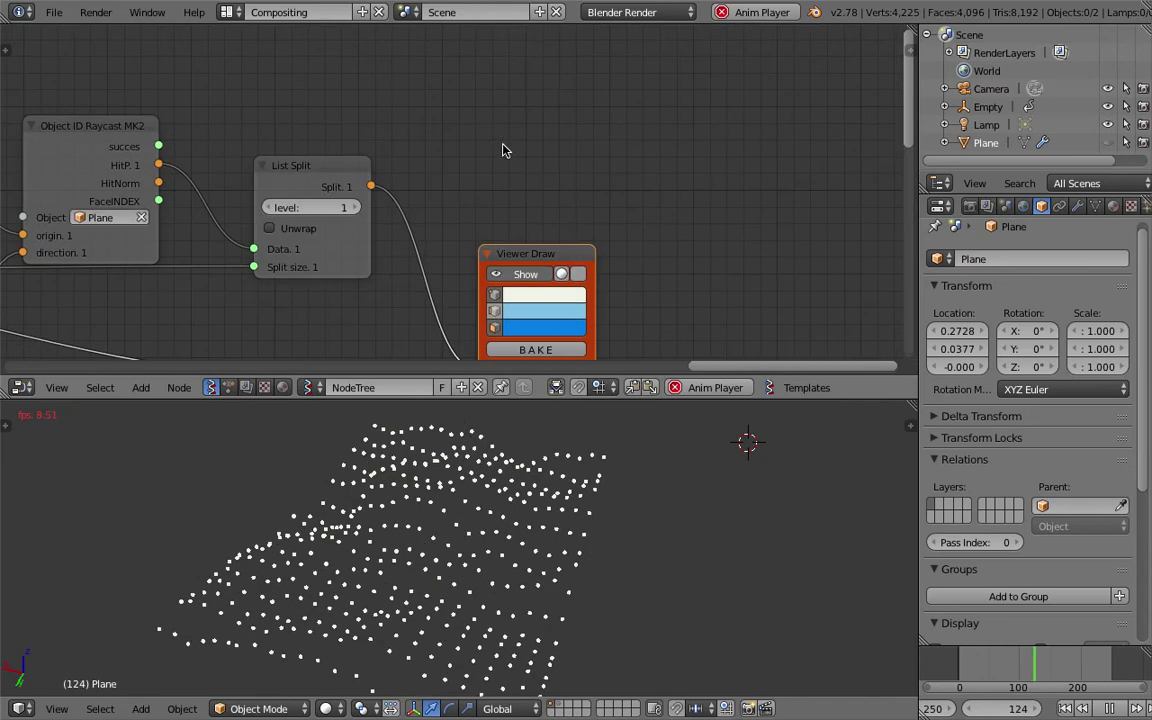
mouse_move(256, 165)
middle_mouse_down()
mouse_move(563, 92)
mouse_move(624, 91)
middle_mouse_up()
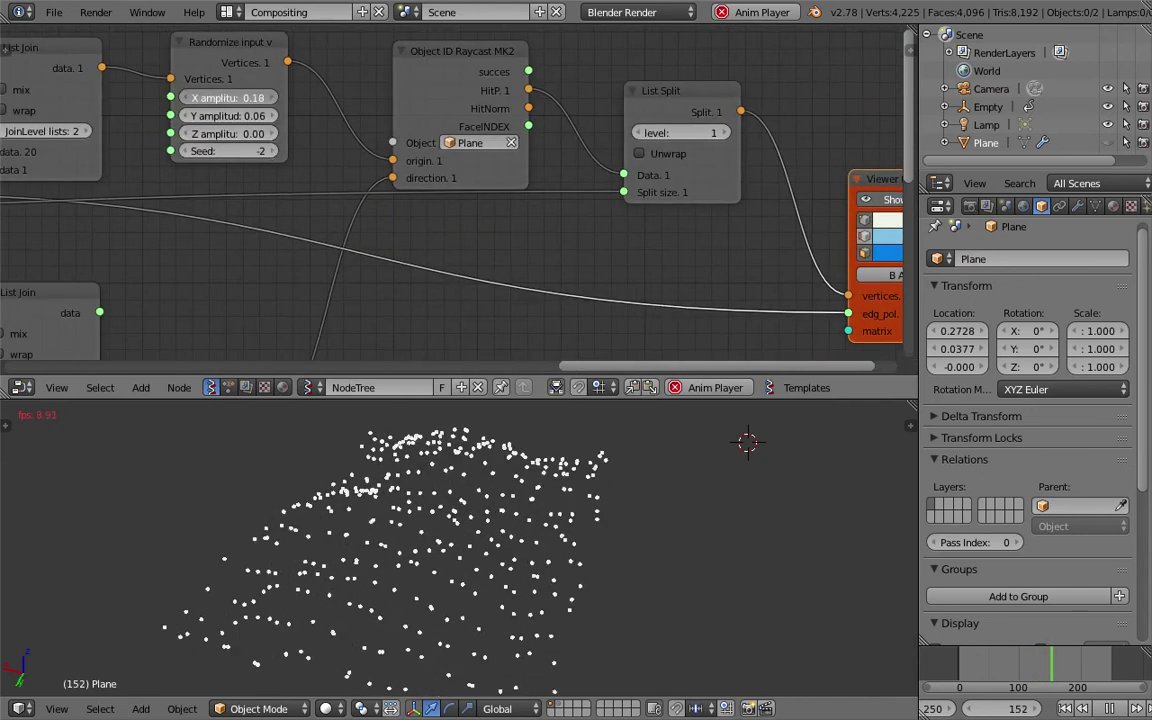
left_click_drag(244, 98, 205, 115)
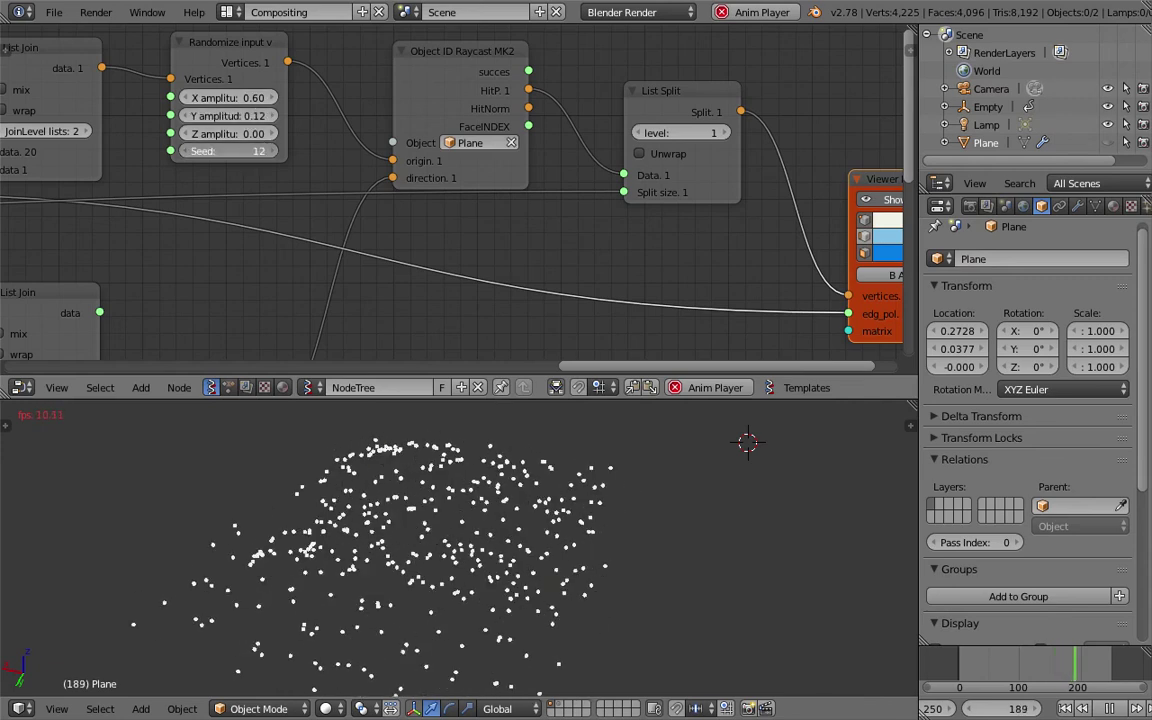
middle_click_drag(609, 576, 510, 507)
scroll(532, 520, "up", 4)
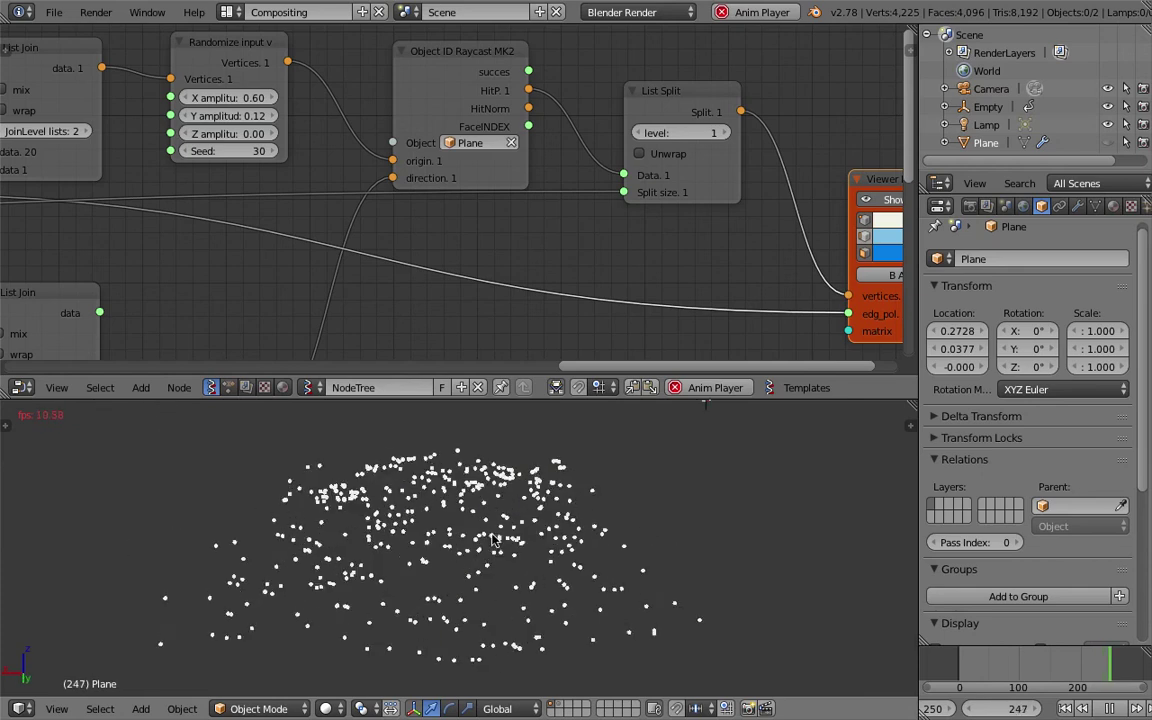
middle_click_drag(516, 533, 338, 576)
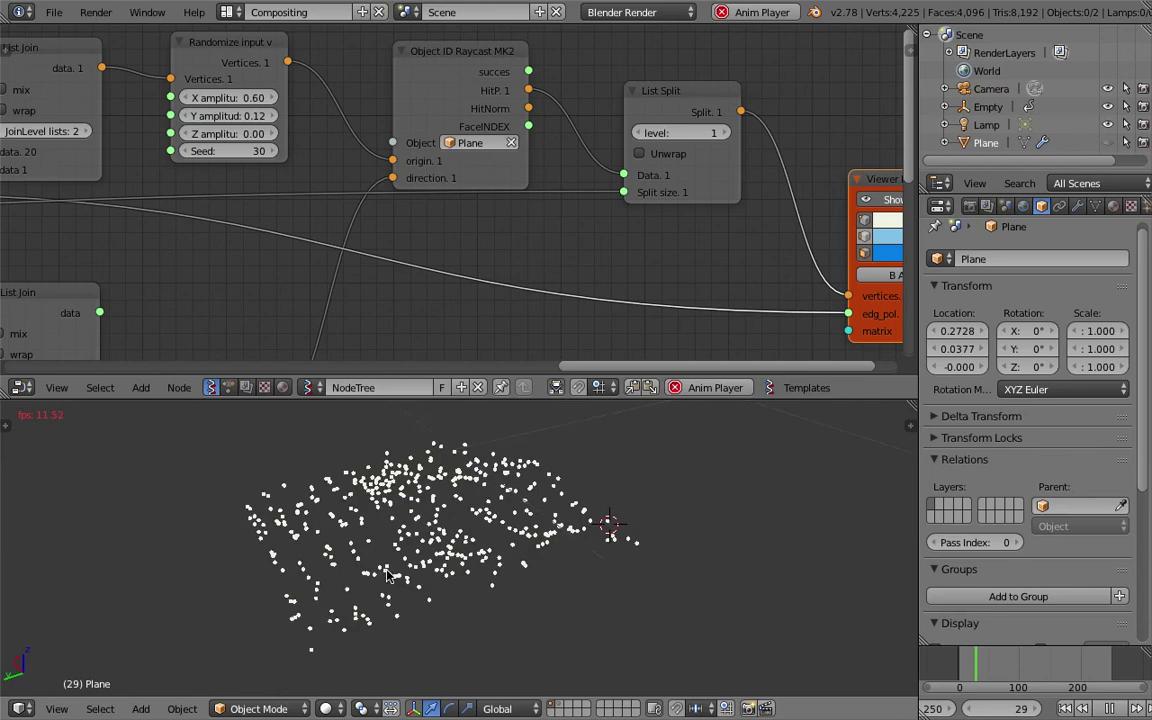
middle_click_drag(460, 550, 676, 512)
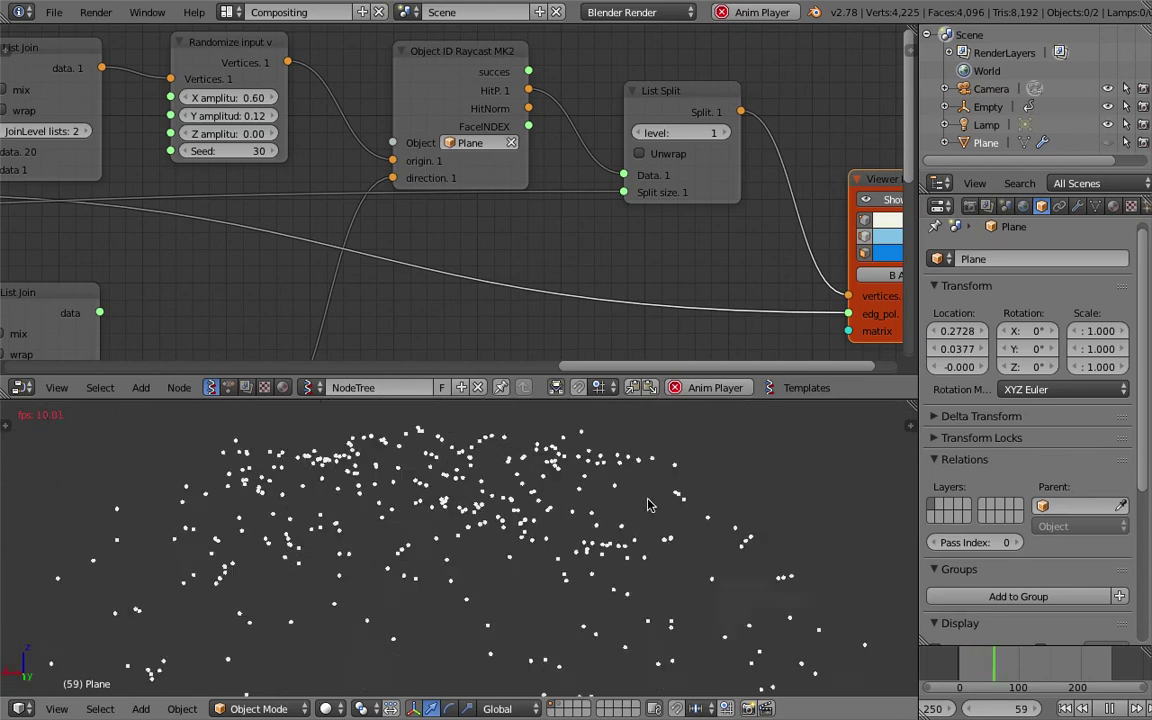
Lower the List Split node and raise the Object ID Raycast node to separate them in the layout.
scroll(472, 187, "down", 2)
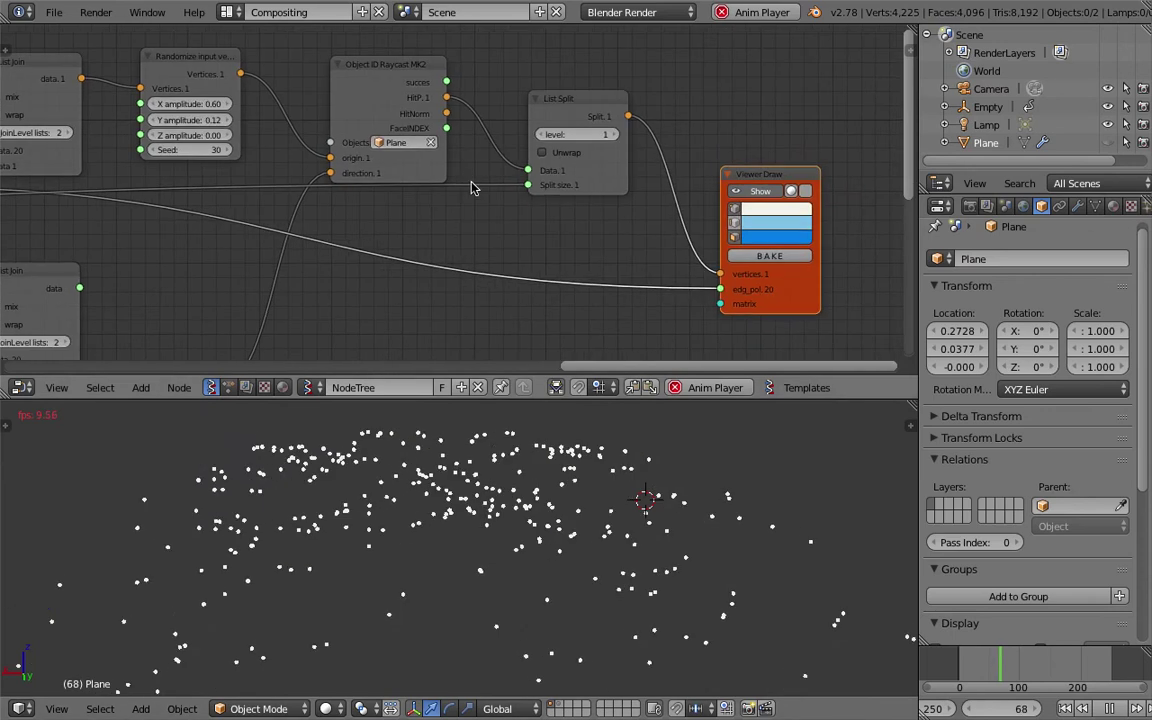
scroll(545, 188, "down", 1)
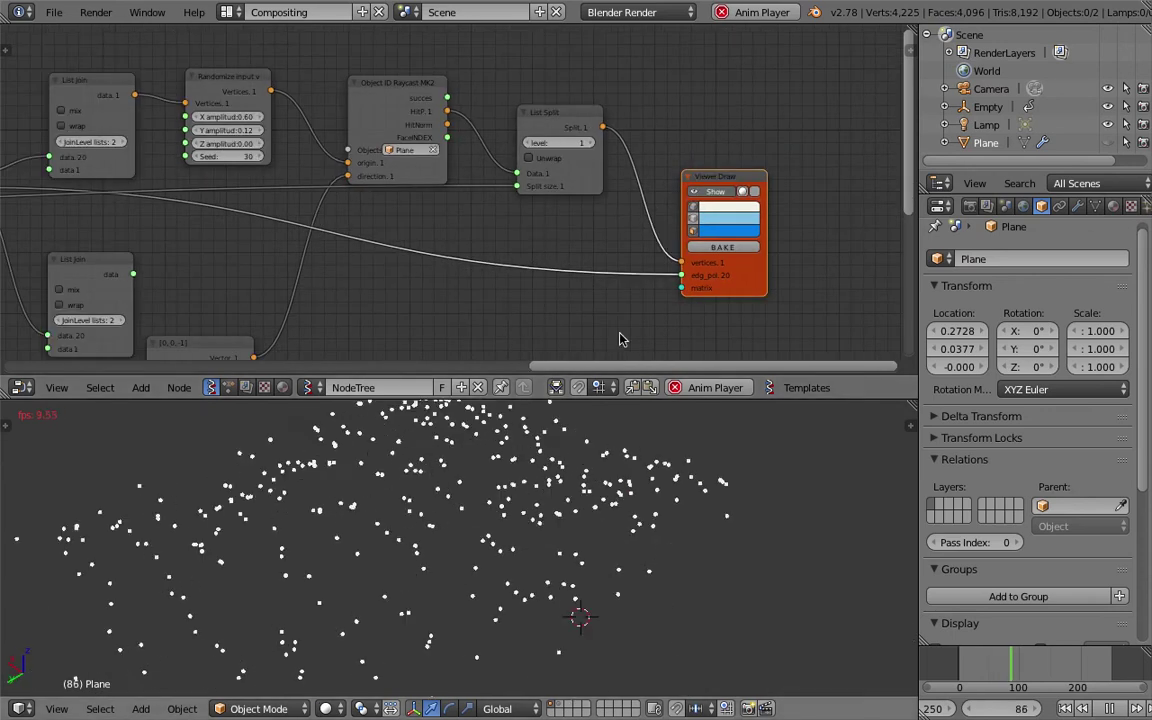
middle_click_drag(550, 147, 601, 185)
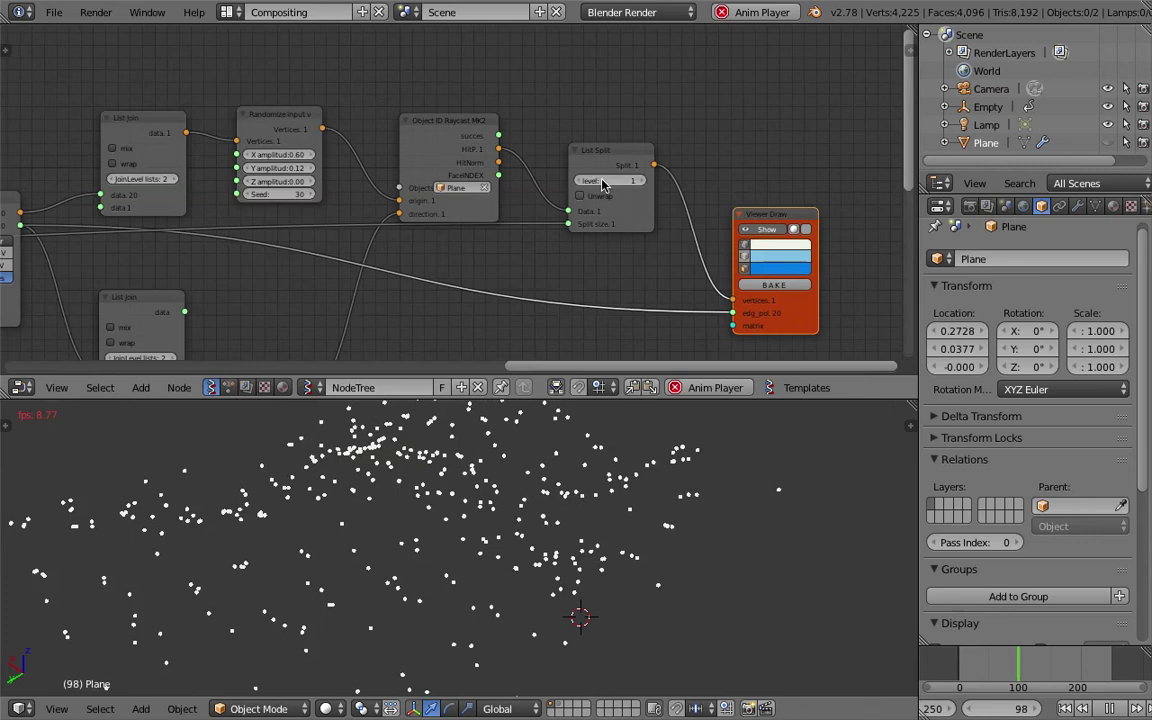
scroll(603, 183, "up", 1)
left_click_drag(626, 143, 615, 195)
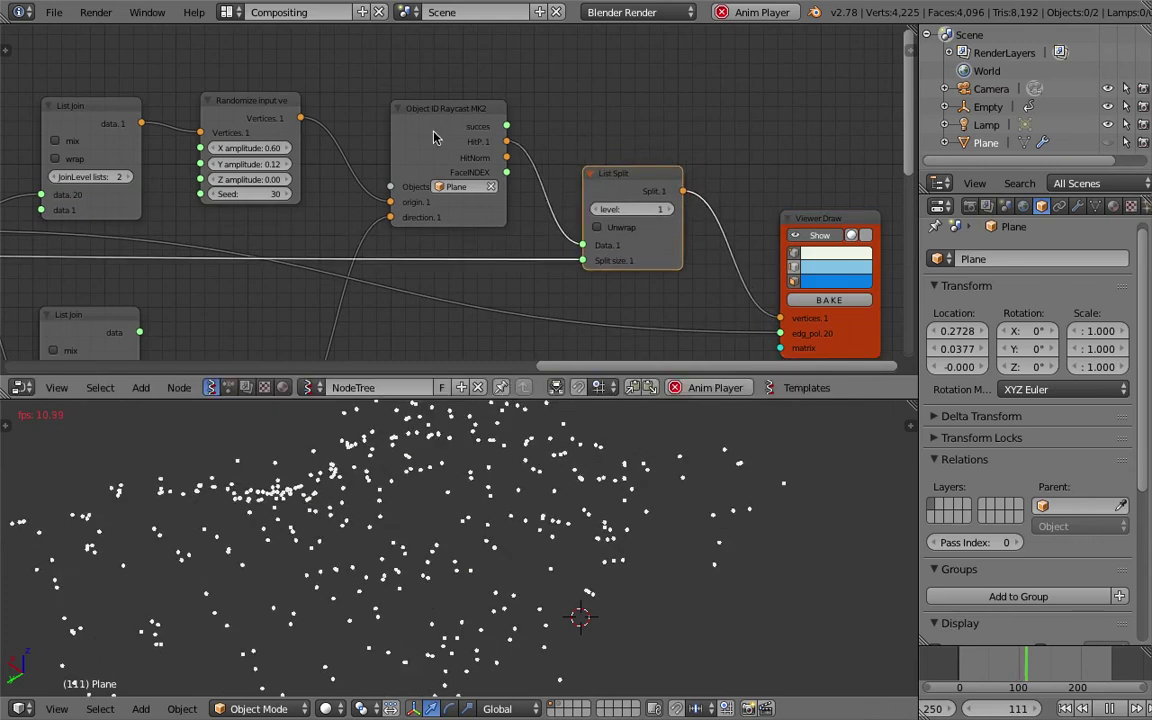
left_click_drag(440, 106, 461, 80)
middle_click_drag(520, 110, 704, 91)
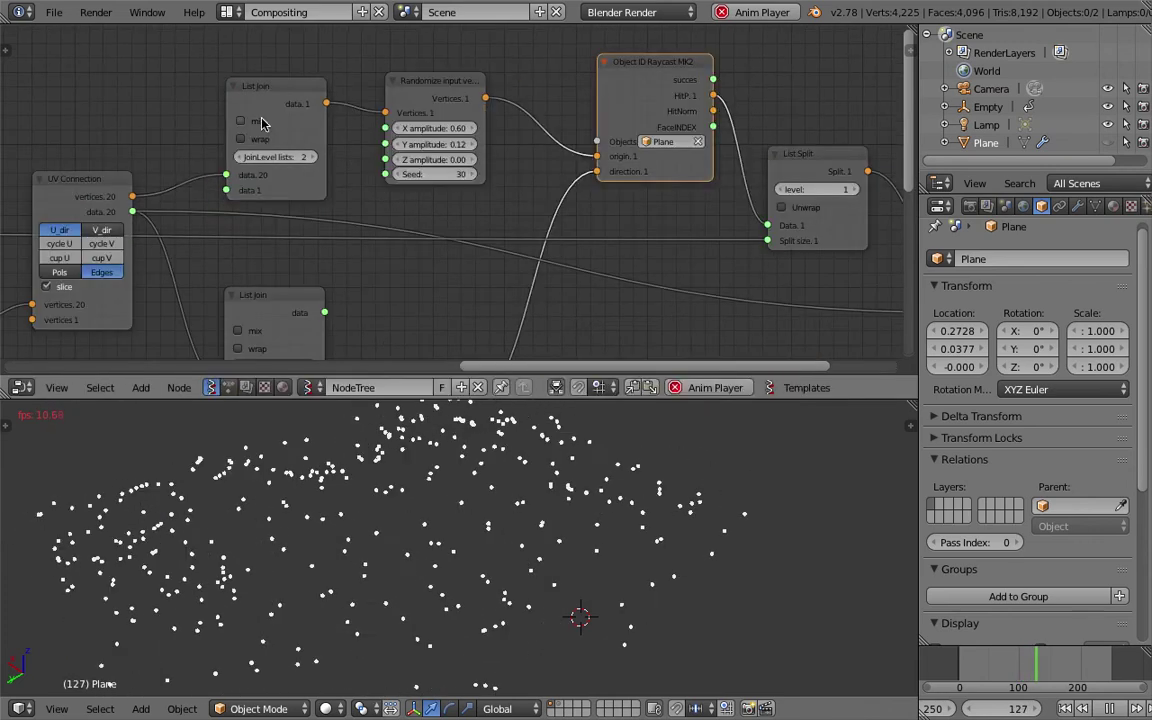
Nudge the upper List Join node, which feeds the Randomize input vectors node, to a slightly different position.
left_click_drag(271, 92, 262, 85)
scroll(480, 205, "down", 3)
middle_click_drag(480, 205, 470, 197)
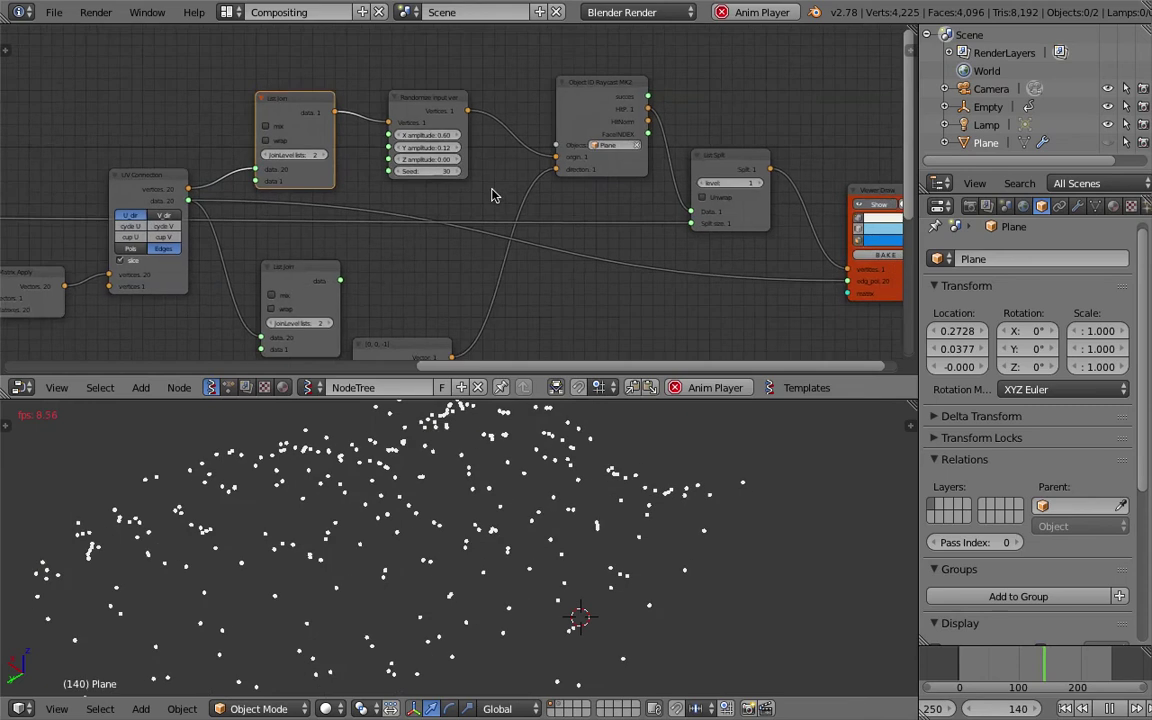
Turn on edge display in the Viewer Draw node to connect the projected dots with lines.
middle_click_drag(758, 213, 566, 192)
scroll(602, 197, "up", 1)
scroll(680, 222, "up", 1)
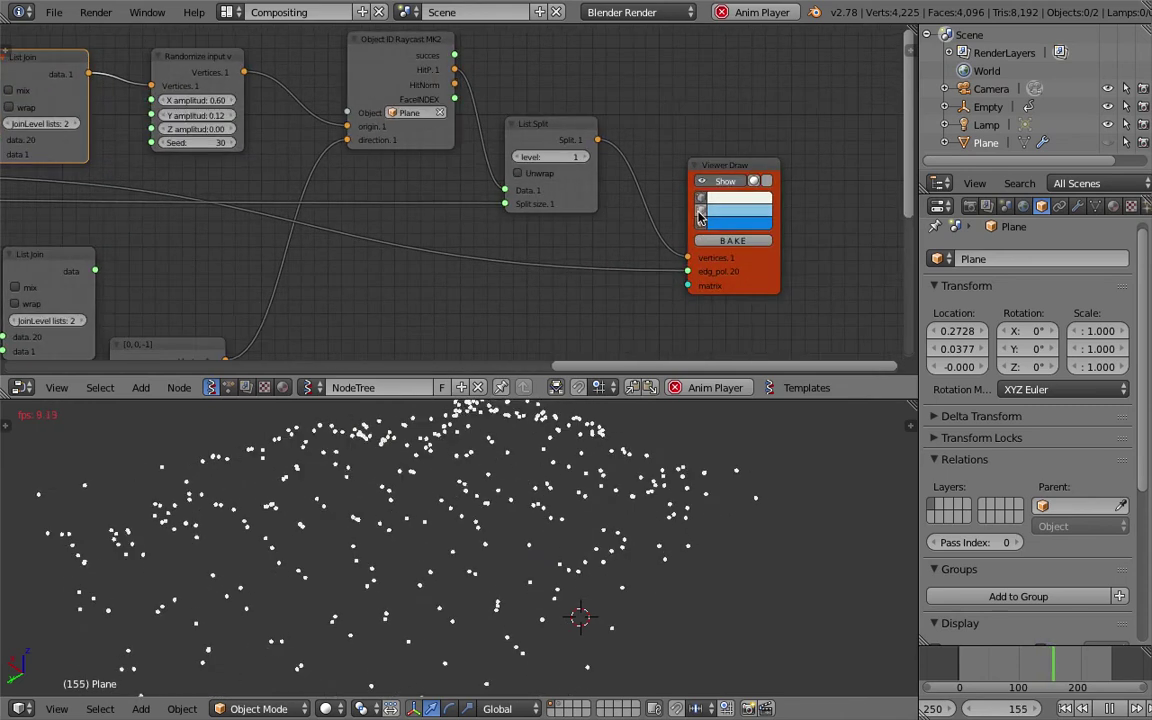
left_click(700, 210)
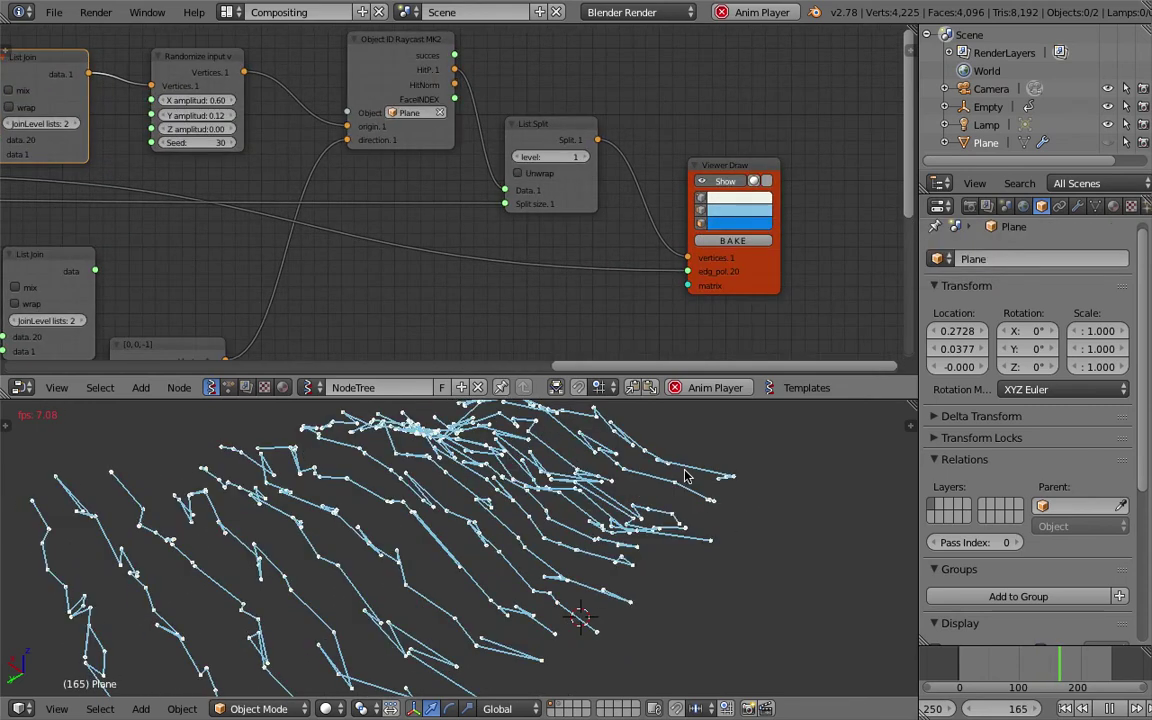
middle_click_drag(640, 450, 585, 498)
scroll(583, 500, "down", 2)
scroll(583, 500, "down", 2)
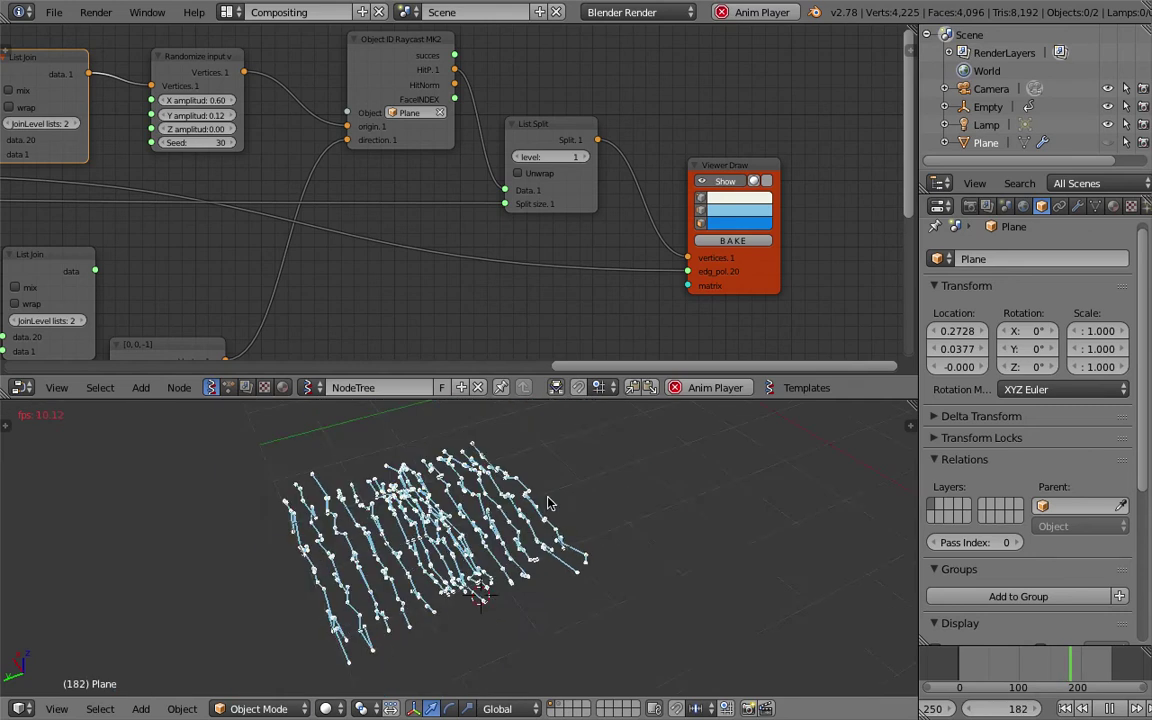
Unhide the plane, enlarge it to a scale of 1.459 and move it to about X 0.7768, Y -2.495, Z 1.0139.
mouse_move(548, 501)
middle_mouse_down()
mouse_move(525, 516)
mouse_move(555, 470)
mouse_move(528, 450)
mouse_move(562, 494)
middle_mouse_up()
scroll(555, 470, "down", 4)
scroll(552, 455, "up", 3)
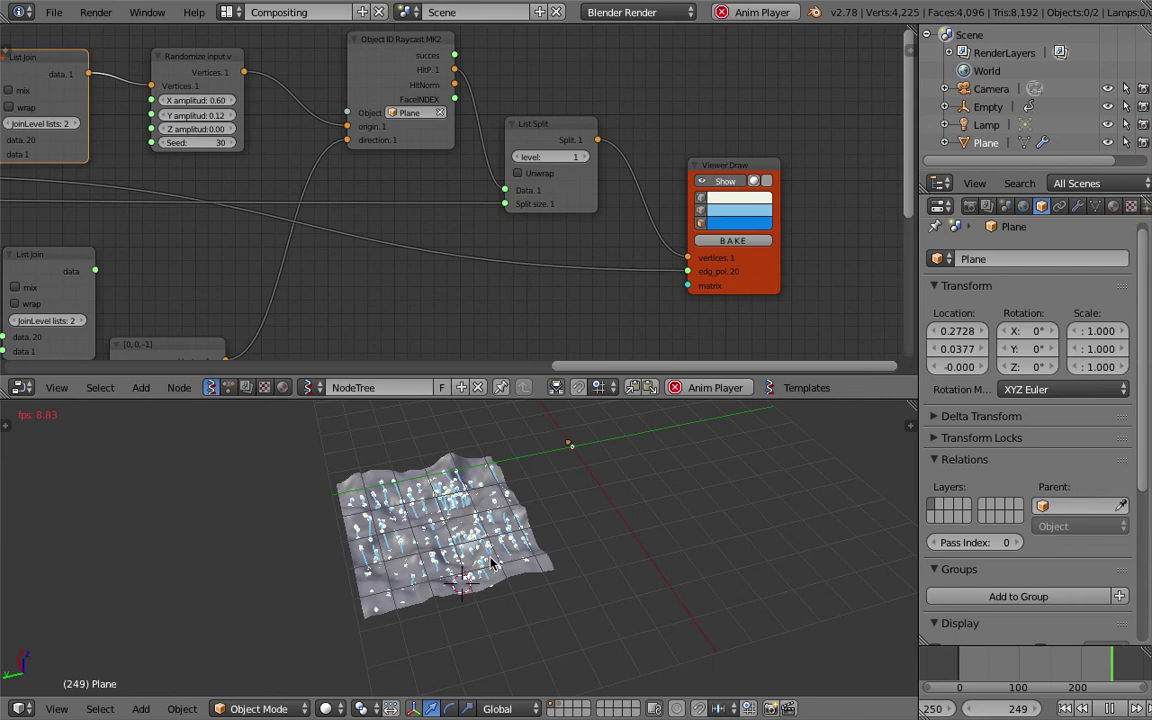
right_click(422, 560)
key("s")
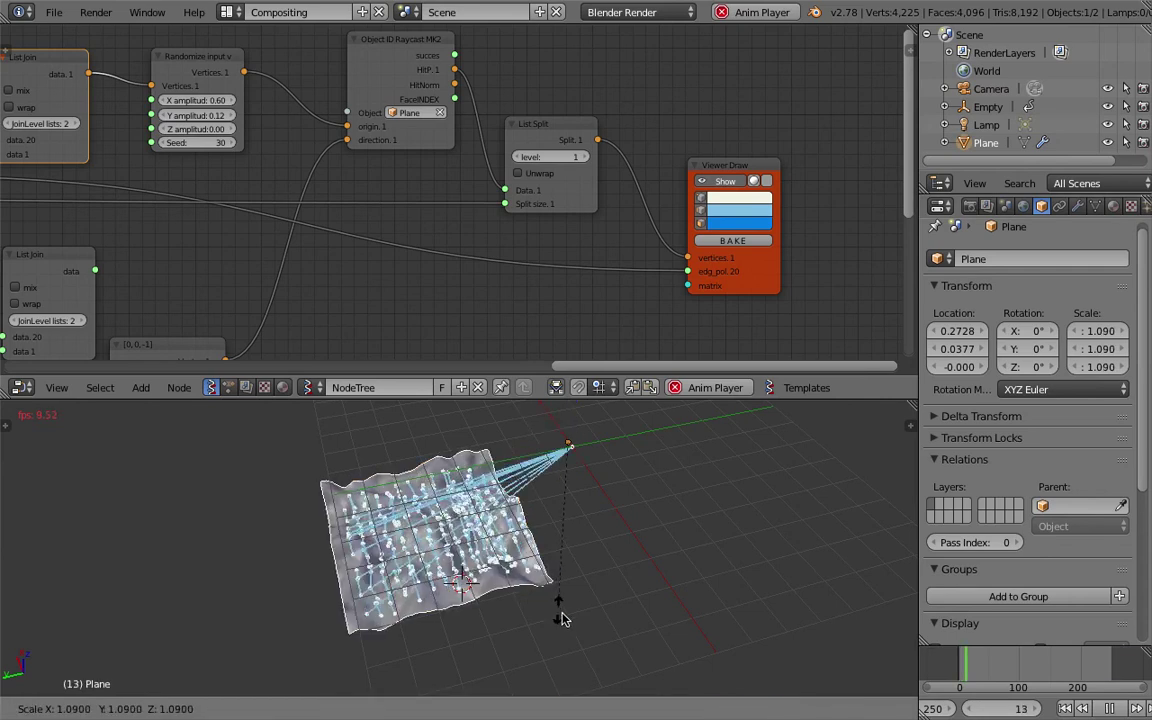
left_click(588, 633)
key("g")
left_click(640, 579)
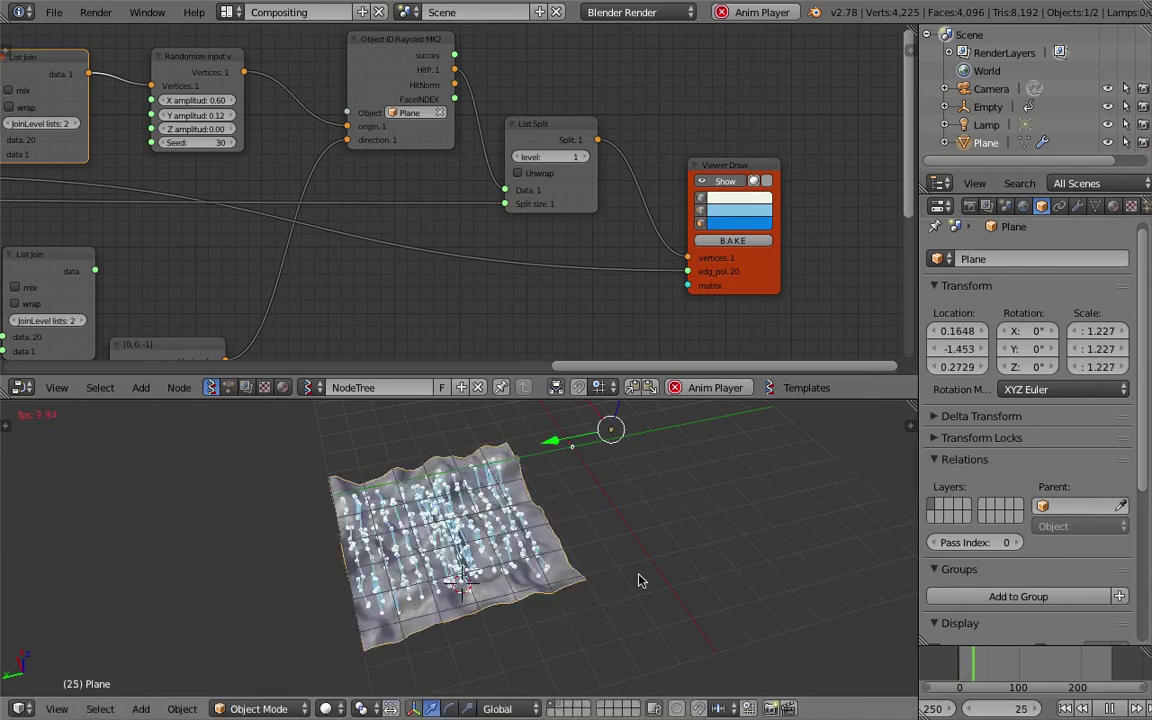
key("s")
left_click(672, 600)
key("g")
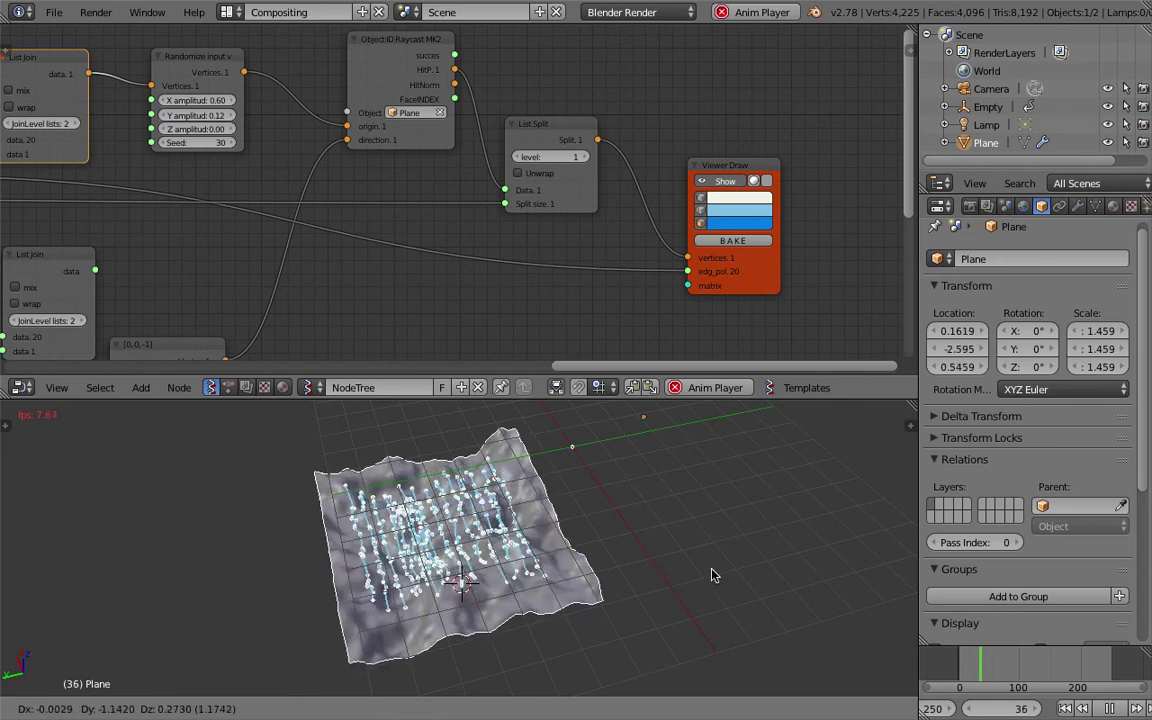
left_click(698, 565)
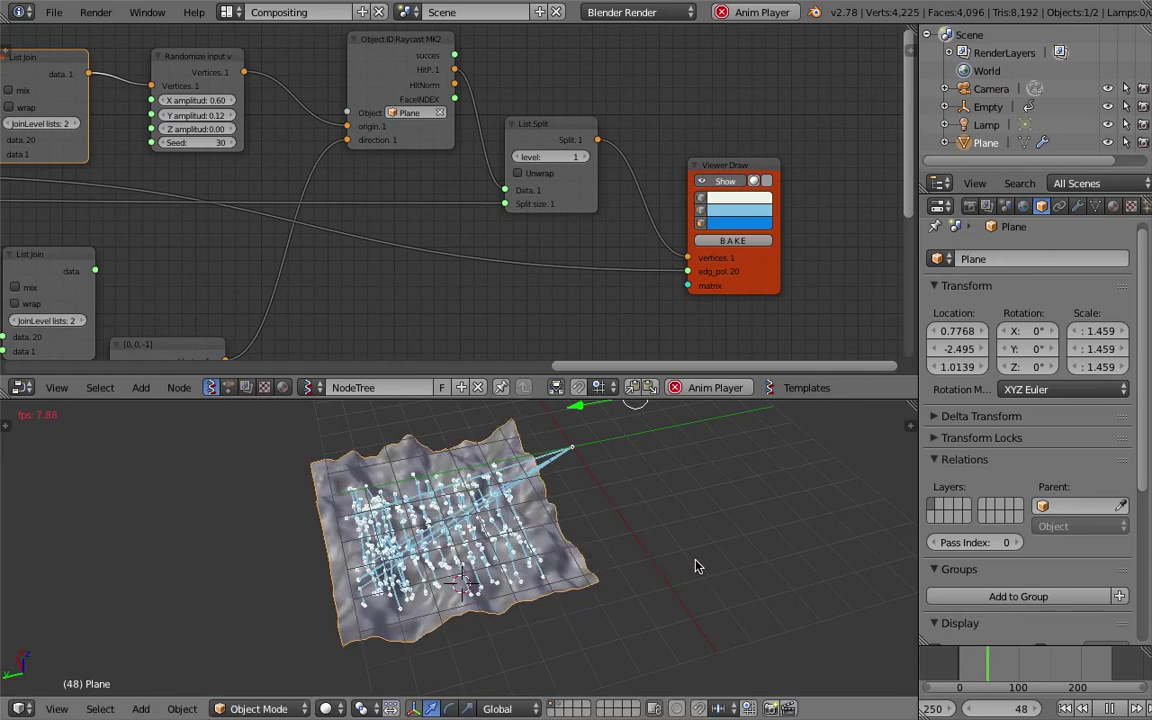
Apply the location and the scale of the displaced plane.
key("ctrl+a")
left_click(683, 503)
key("ctrl+a")
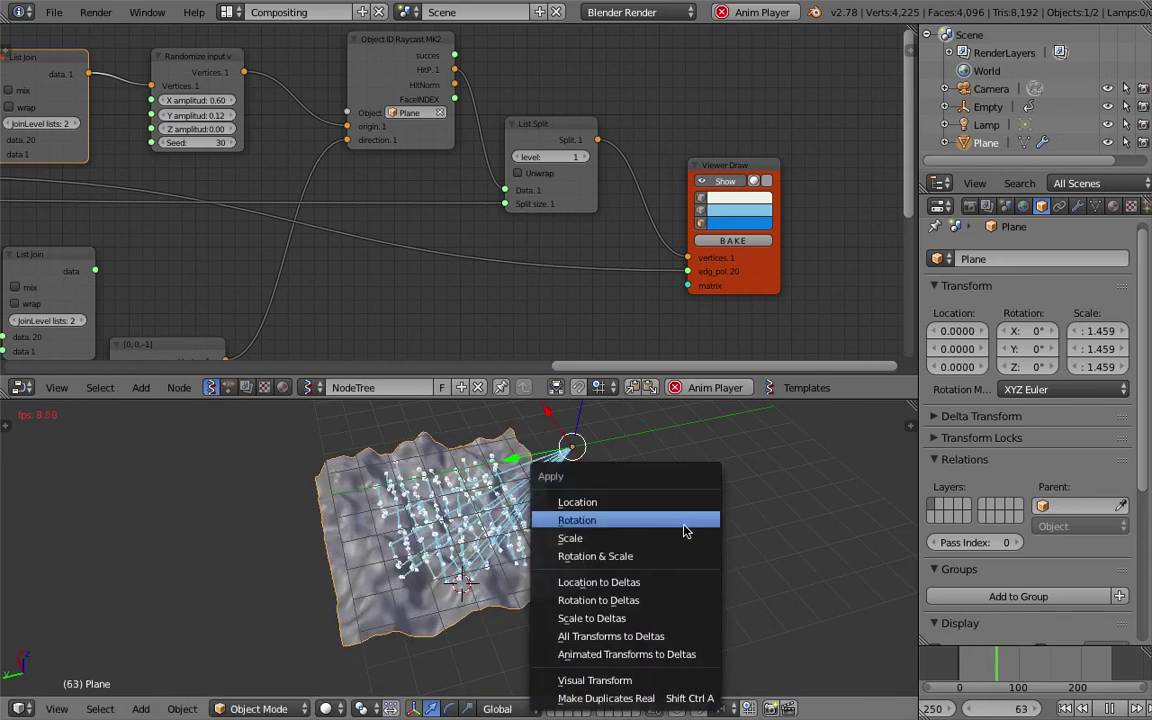
left_click(684, 540)
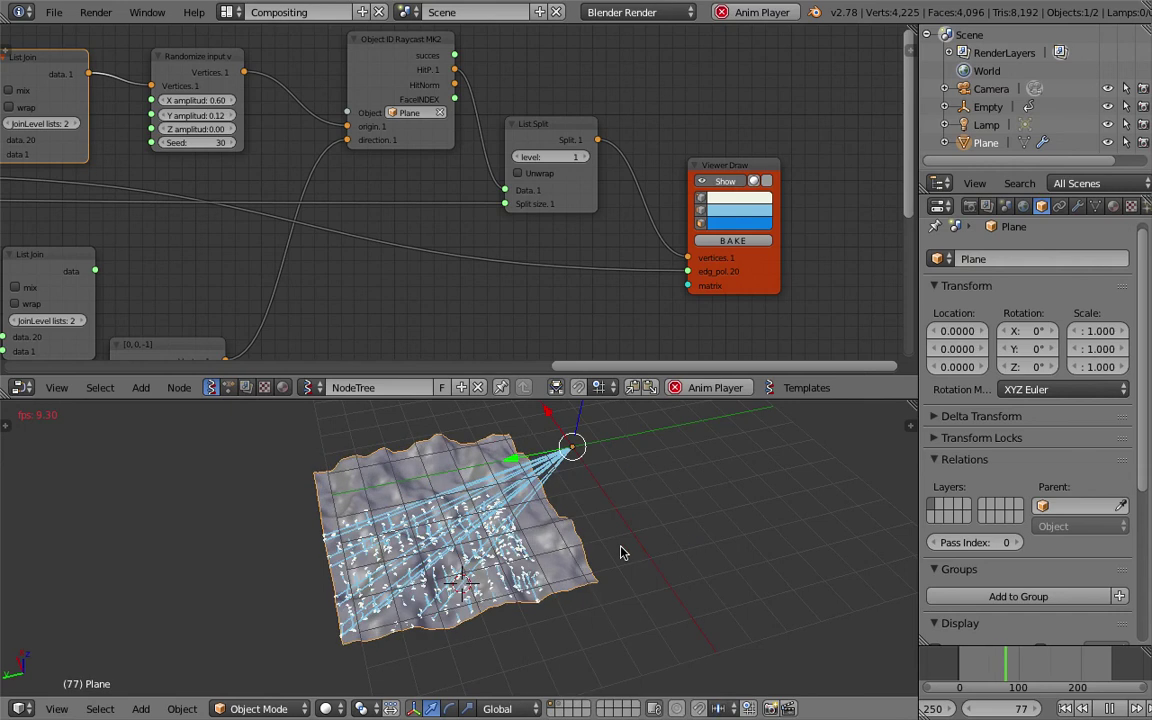
Move the plane by about X -0.613, Y 1.568, Z -0.869 and apply its location.
key("g")
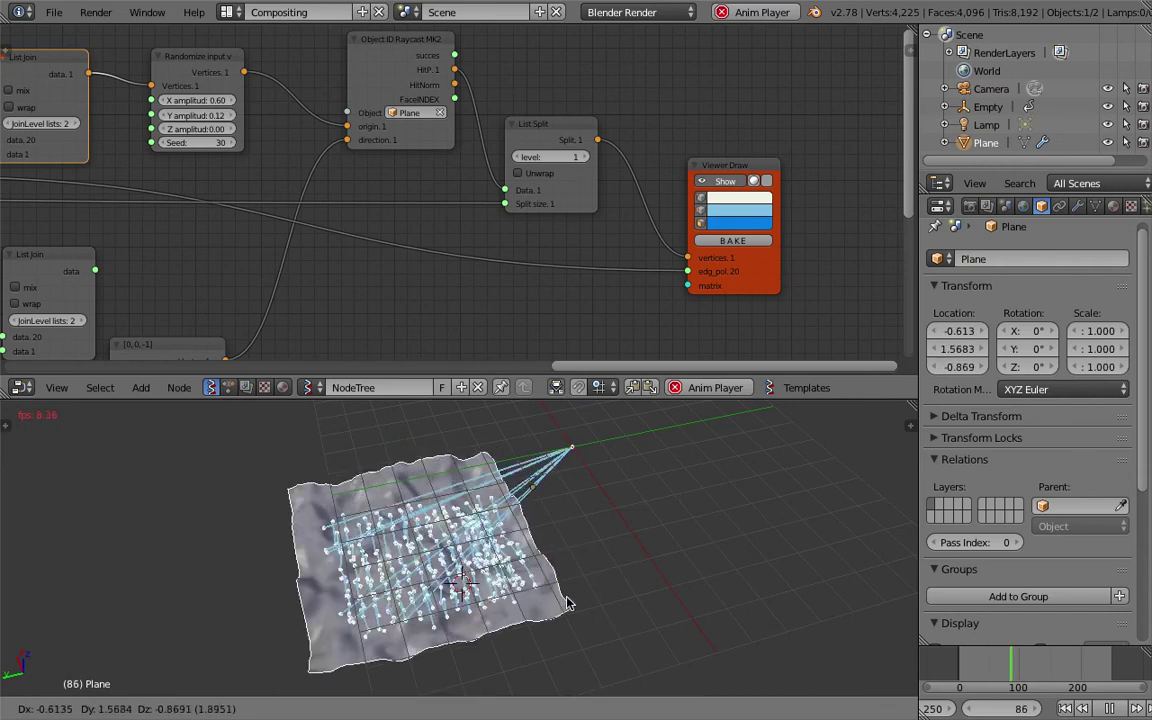
left_click(612, 543)
key("ctrl+a")
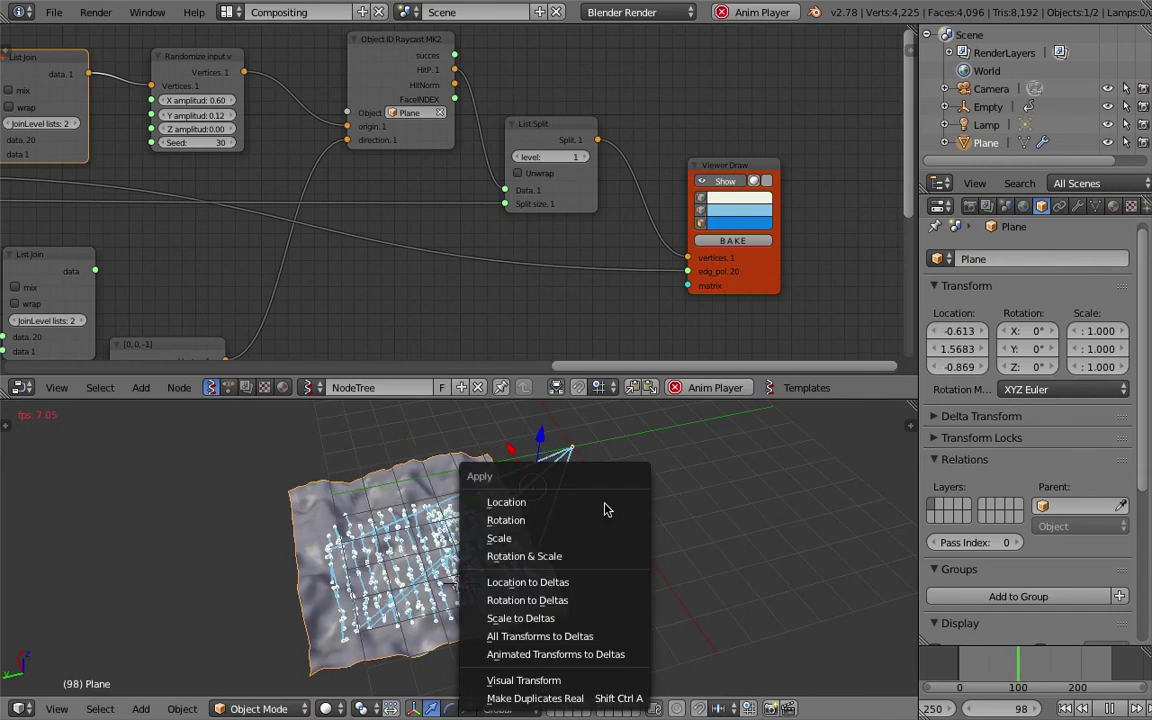
left_click(605, 503)
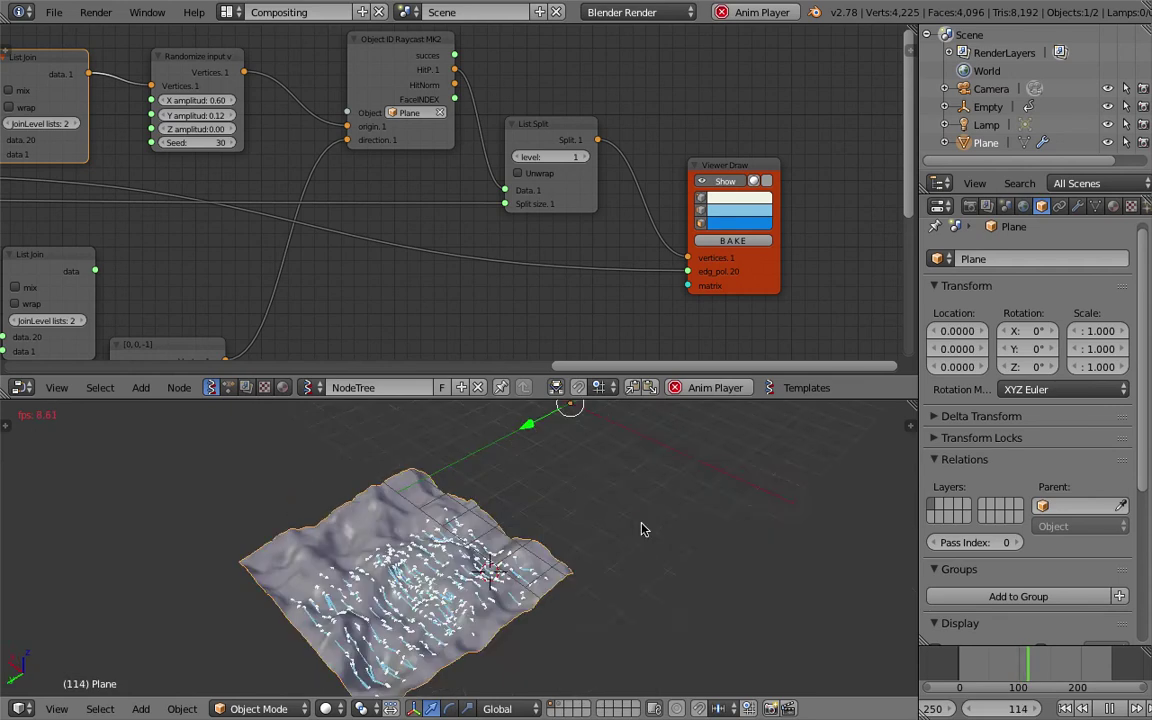
Hide the displaced plane and view the projected lines on their own from different angles.
middle_click_drag(420, 570, 581, 534)
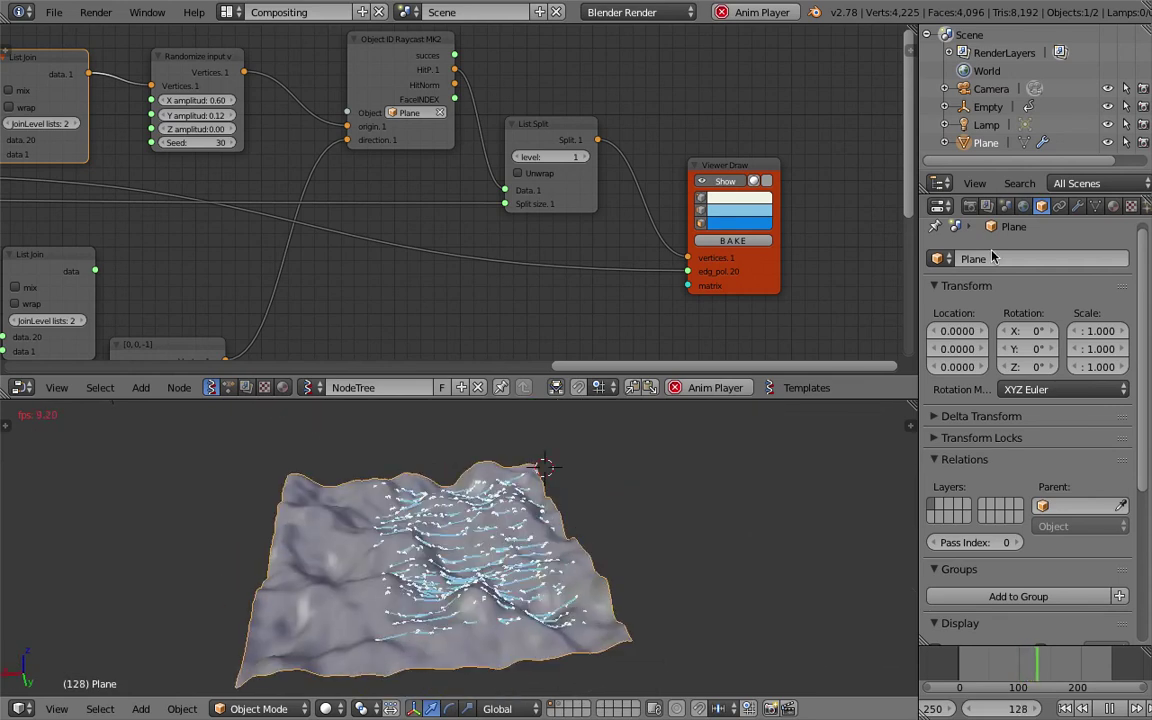
key("h")
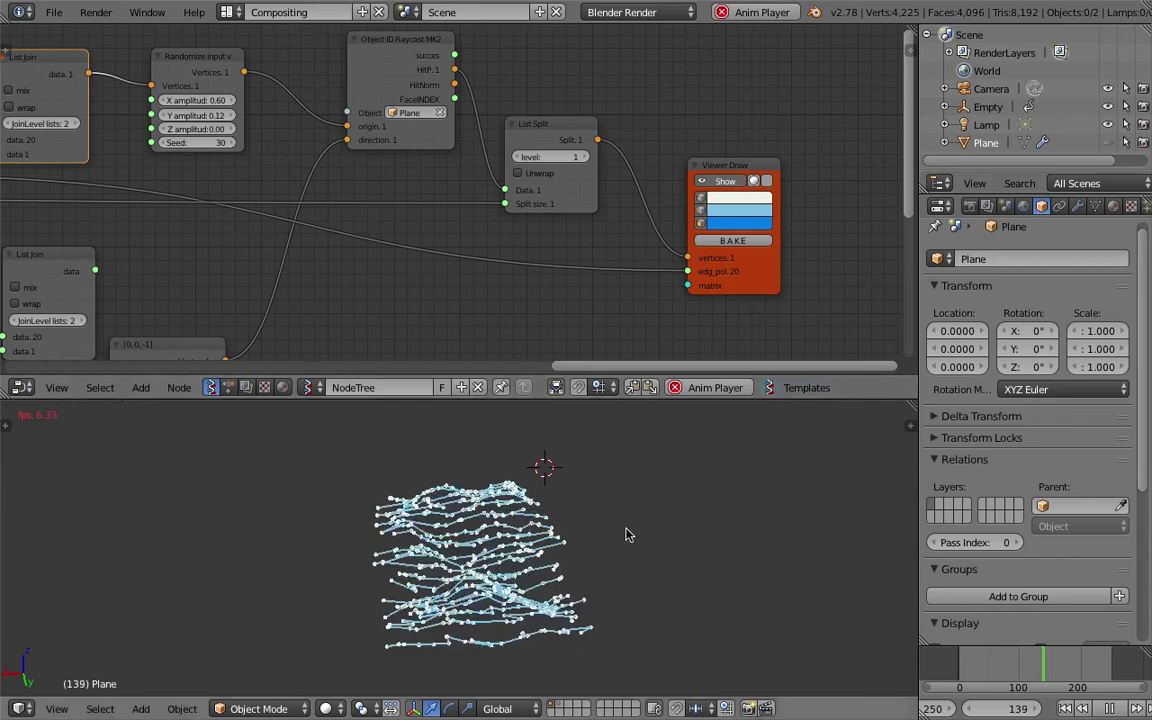
middle_click_drag(626, 534, 560, 522)
left_click(1107, 142)
left_click(1107, 142)
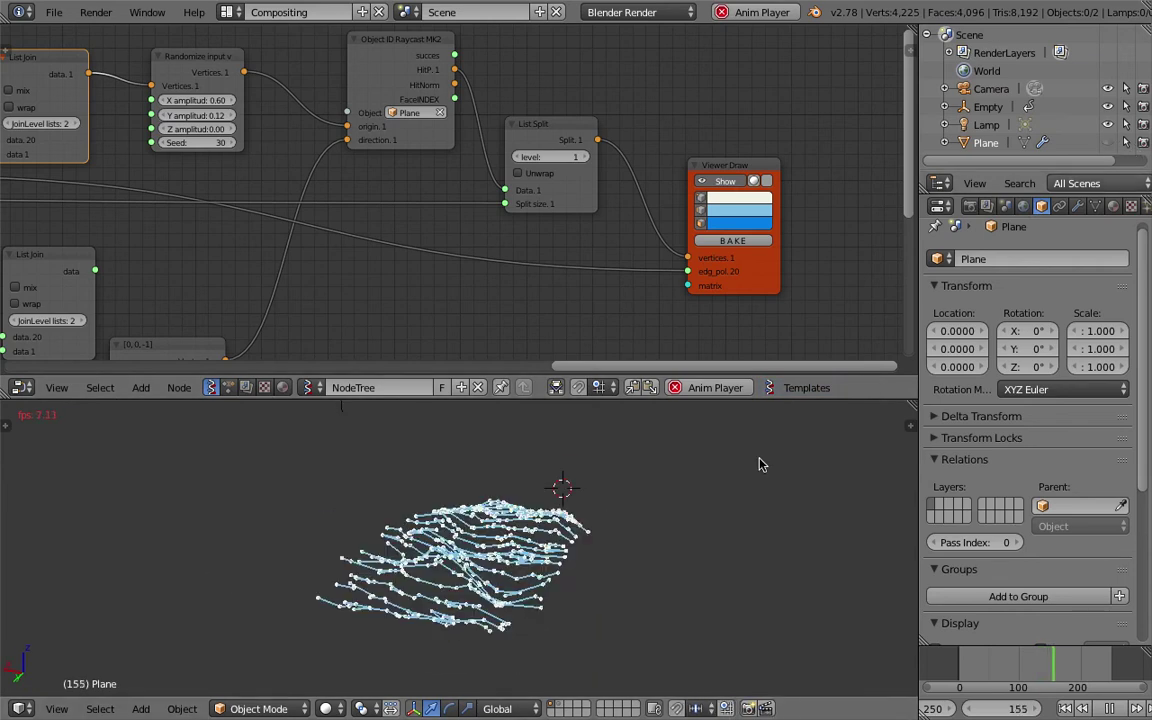
middle_click_drag(648, 561, 551, 604)
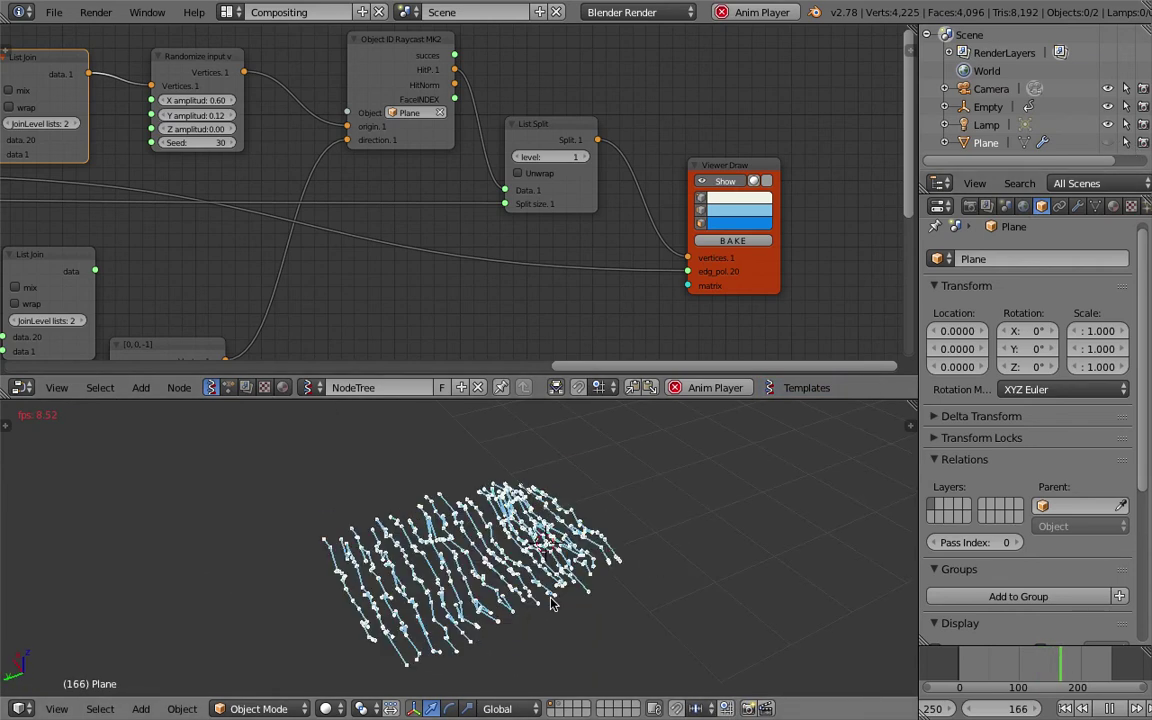
Set the Randomize input node's X, Y and Z amplitudes to 0 and stop the animation playback.
left_click_drag(208, 101, 206, 129)
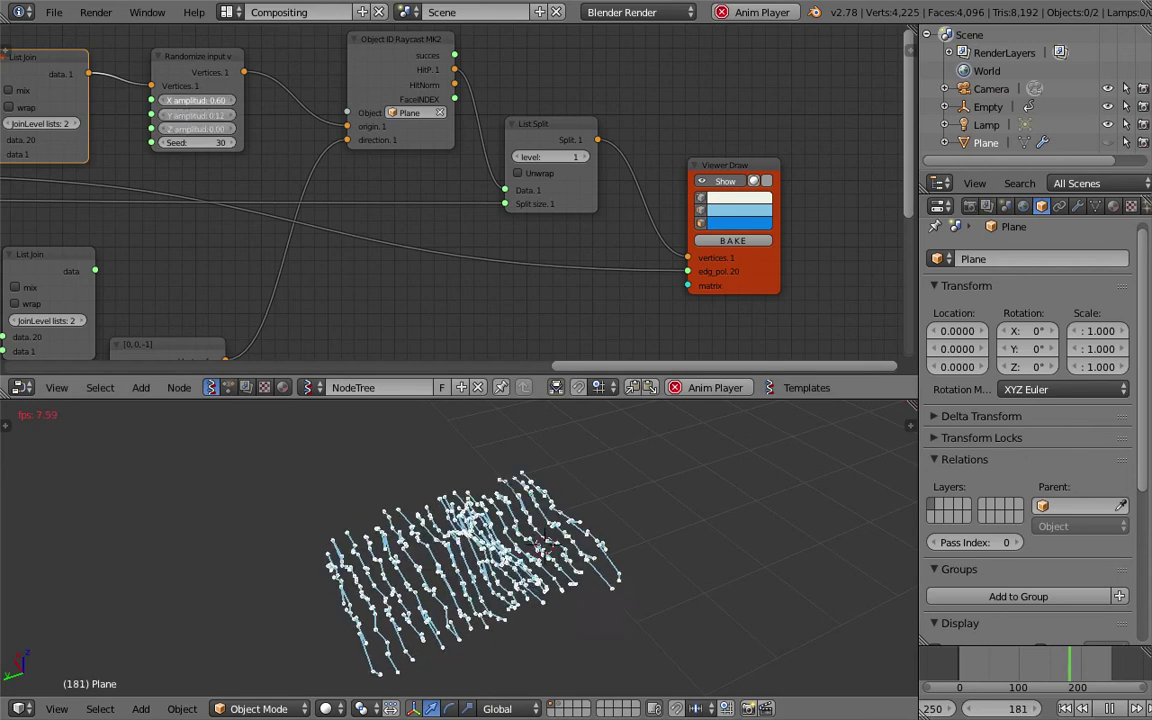
type("0")
key("Return")
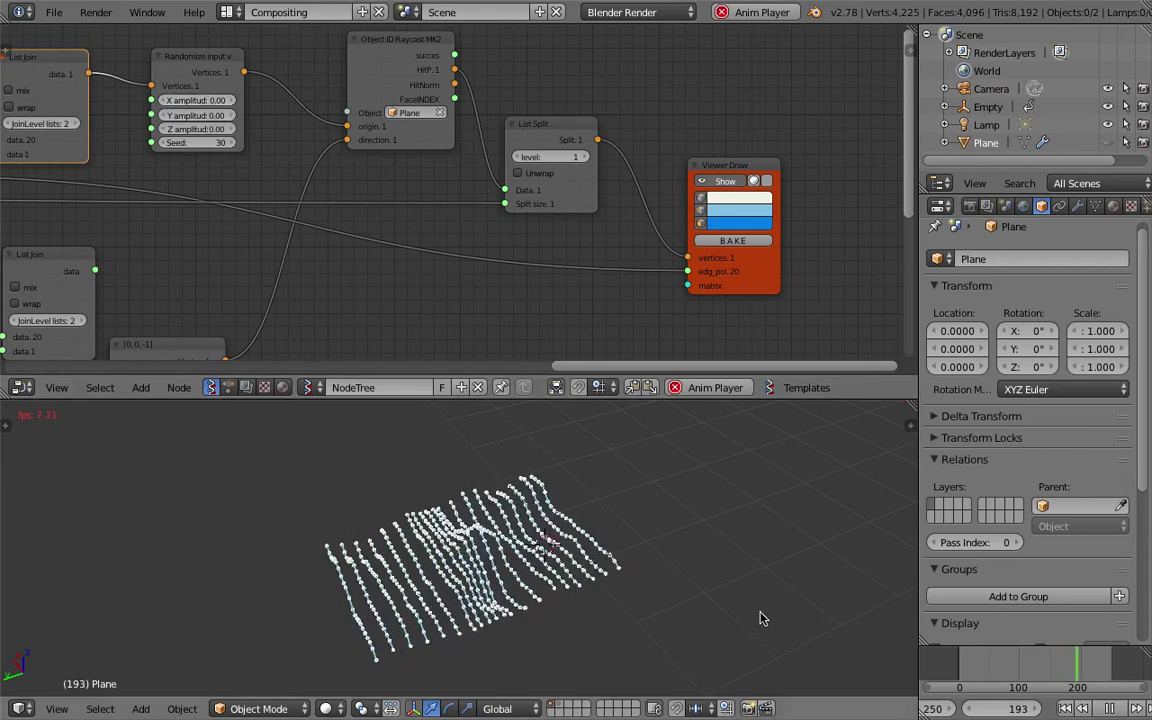
key("alt+a")
middle_click_drag(730, 663, 476, 625)
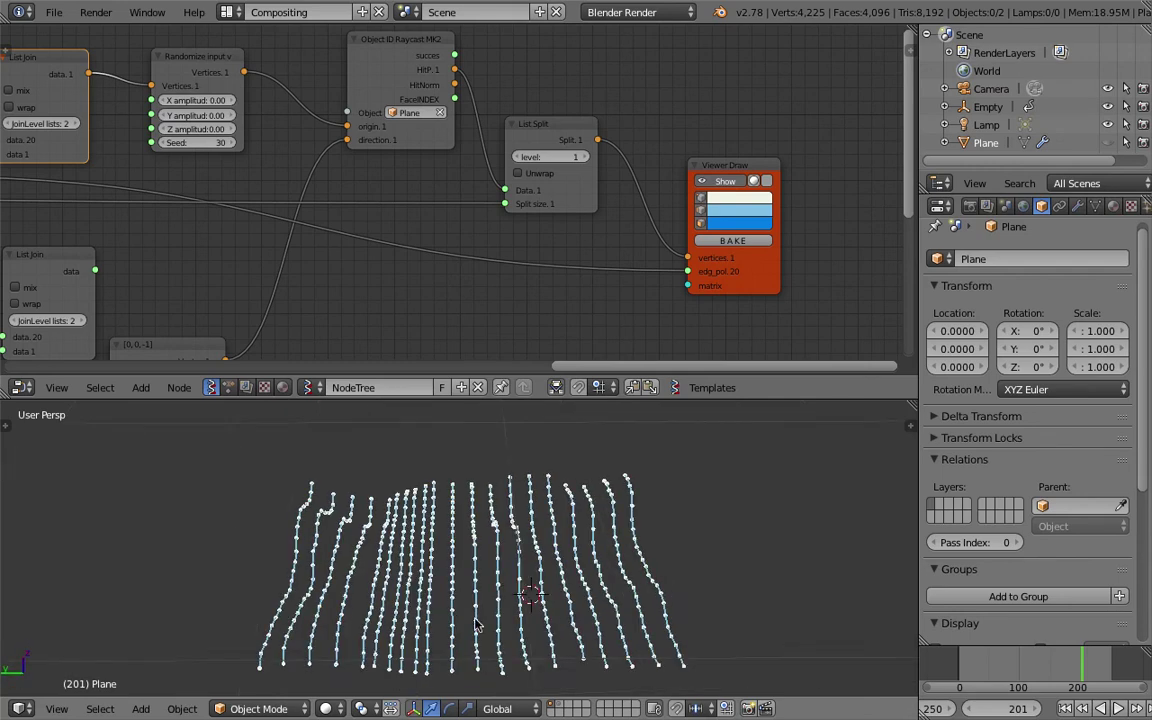
Sketch a grease-pencil block with a wavy top, receding ridge lines behind it and an arrow beside the projected lines.
middle_click_drag(667, 550, 546, 556)
mouse_move(503, 643)
middle_mouse_down()
mouse_move(376, 633)
mouse_move(409, 580)
mouse_move(357, 628)
middle_mouse_up()
mouse_move(690, 486)
middle_mouse_down("shift")
mouse_move(396, 507)
mouse_move(491, 514)
middle_mouse_up("shift")
key("d")
mouse_move(490, 521)
left_mouse_down()
mouse_move(509, 505)
mouse_move(644, 505)
left_mouse_up()
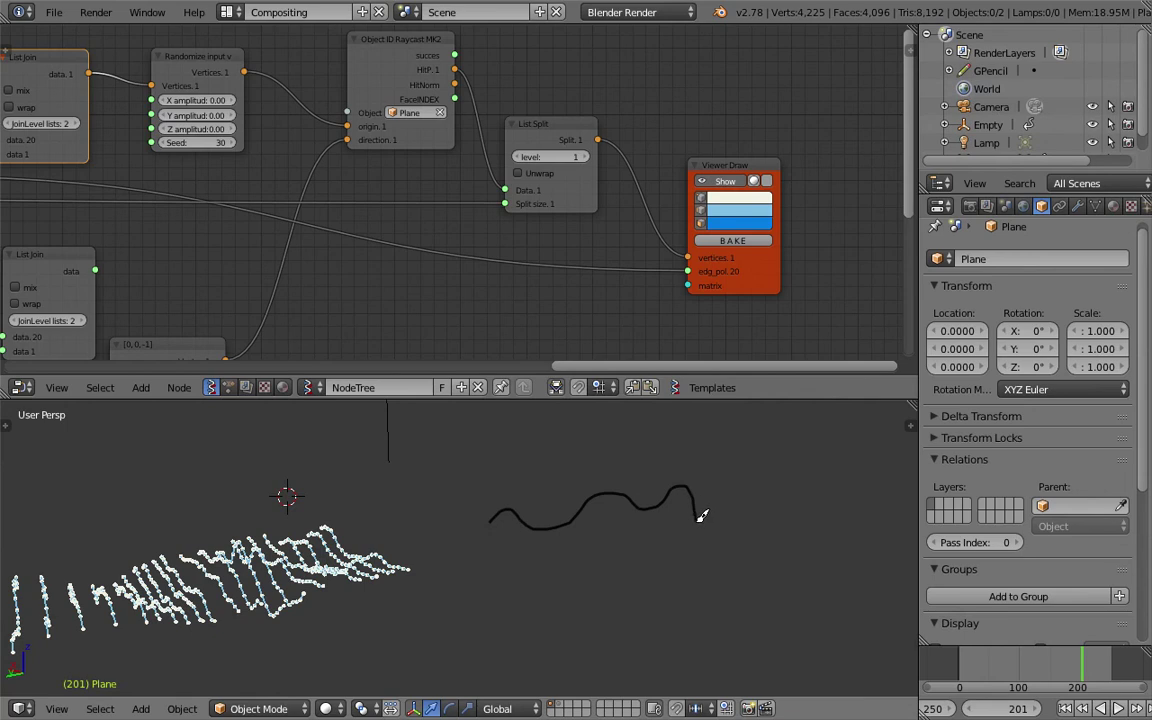
left_click_drag(505, 591, 630, 588)
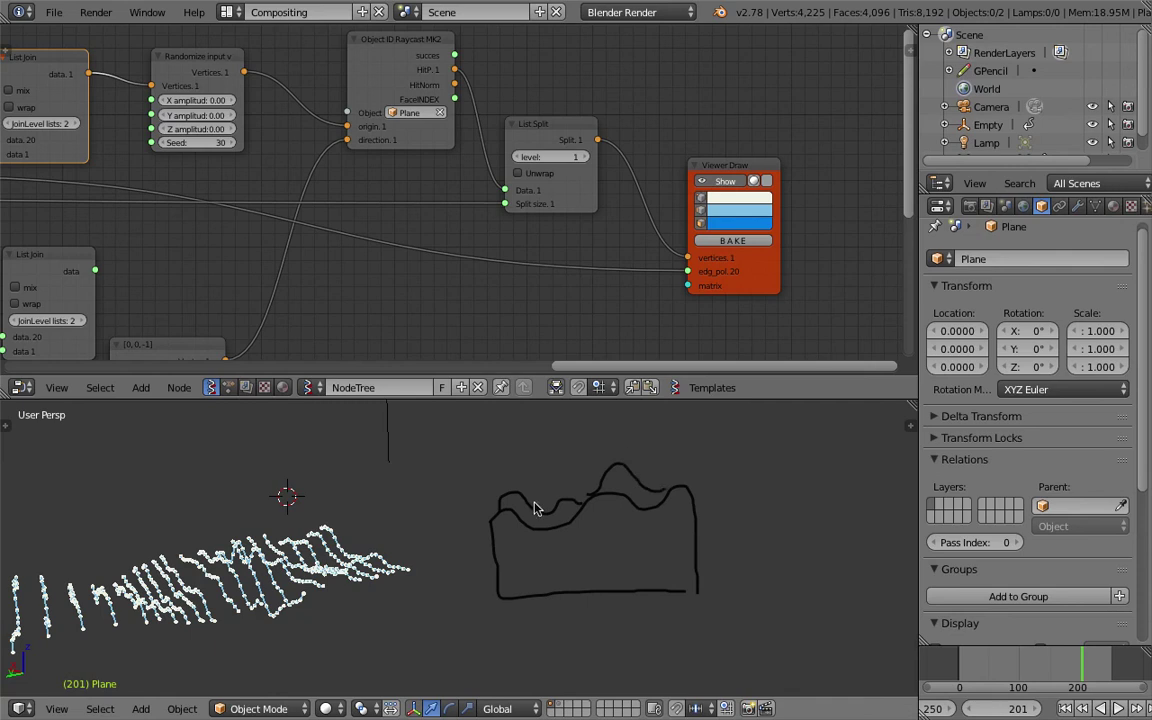
left_click_drag(500, 496, 673, 467)
left_click_drag(514, 491, 529, 463)
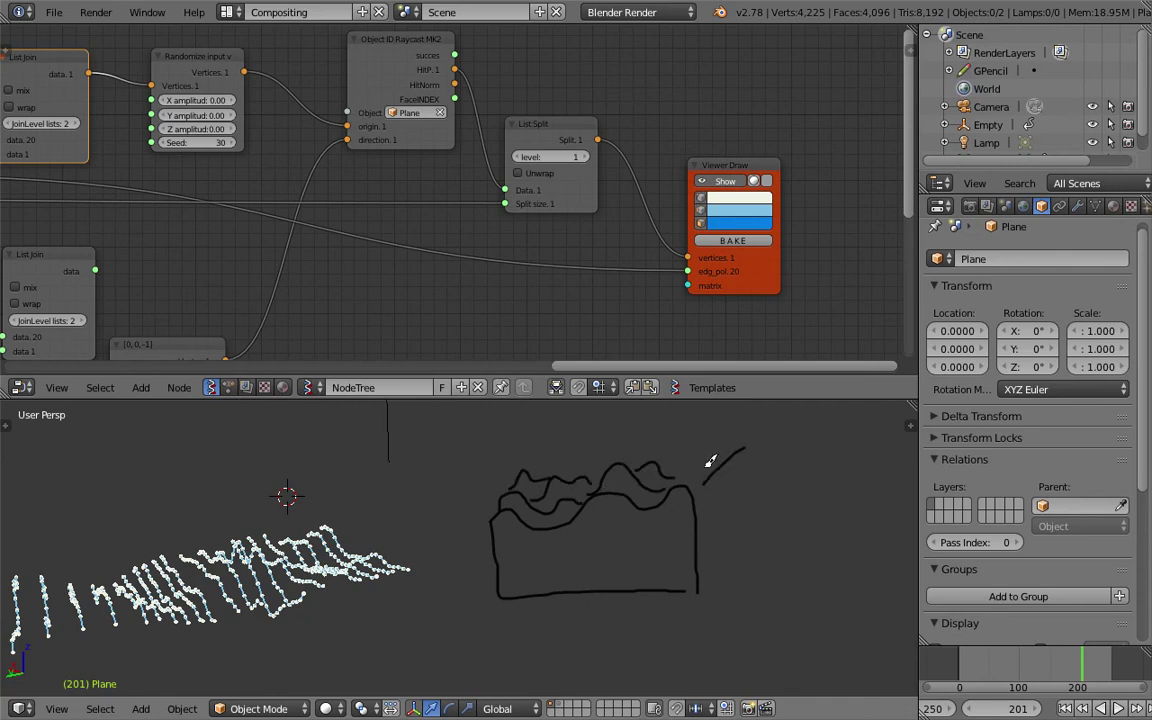
Save the file and turn off vertex display in the Viewer Draw node, leaving only the edges drawn.
middle_click_drag(305, 525, 458, 563)
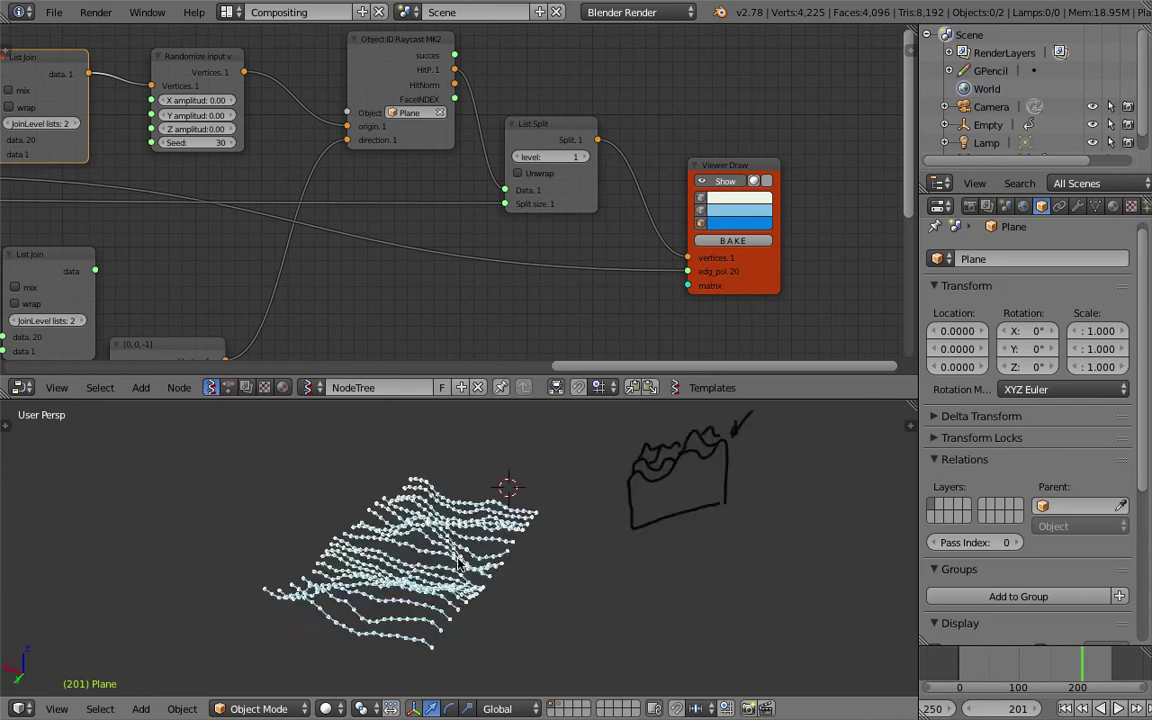
scroll(458, 563, "up", 4)
key("ctrl+s")
left_click(458, 563)
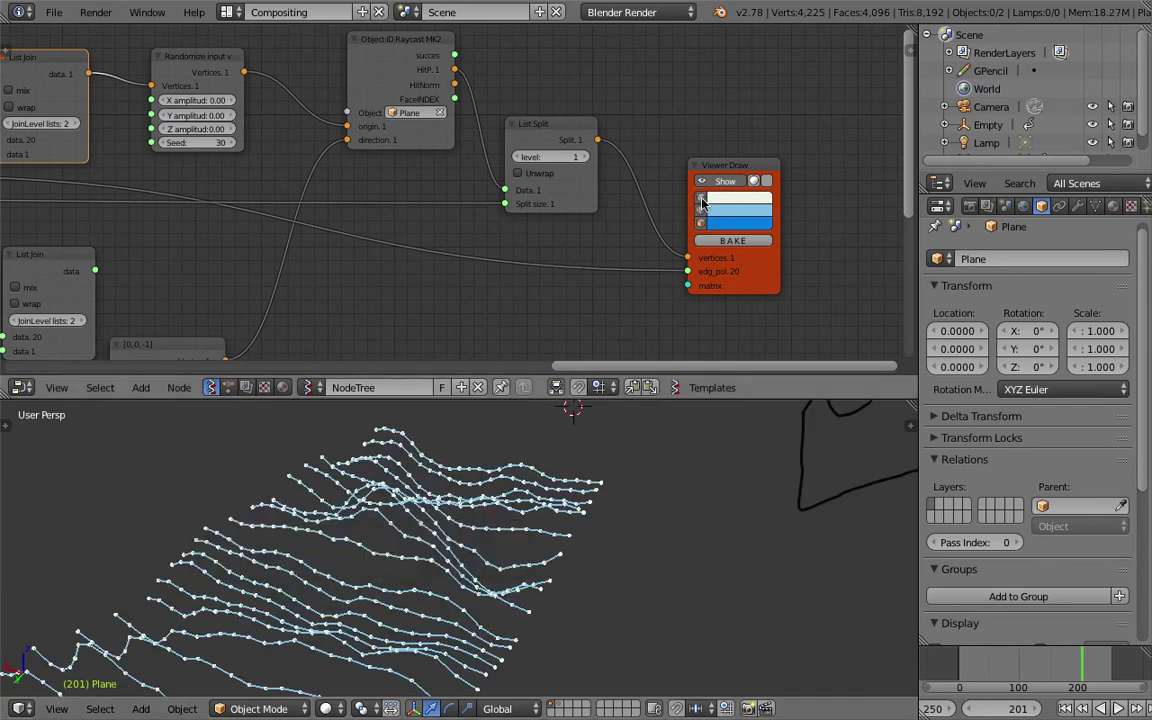
key("ctrl+s")
middle_click_drag(527, 489, 610, 530)
left_click(614, 461)
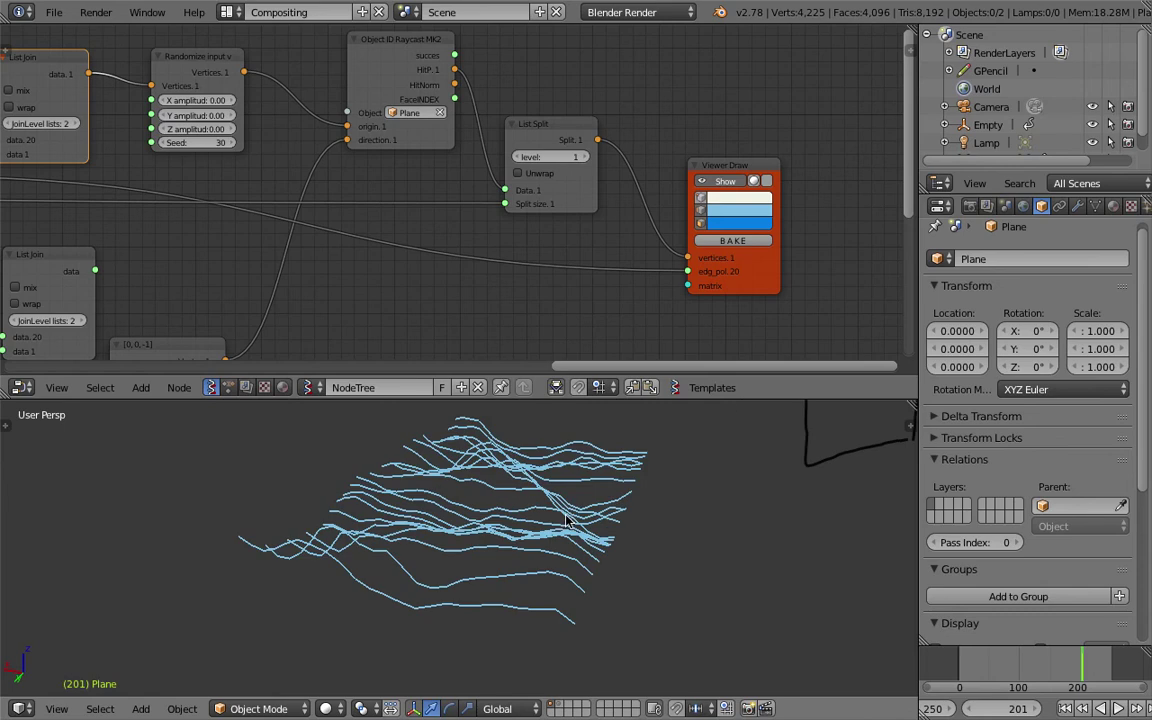
Play the animation and inspect the flowing edge lines from different angles.
key("alt+a")
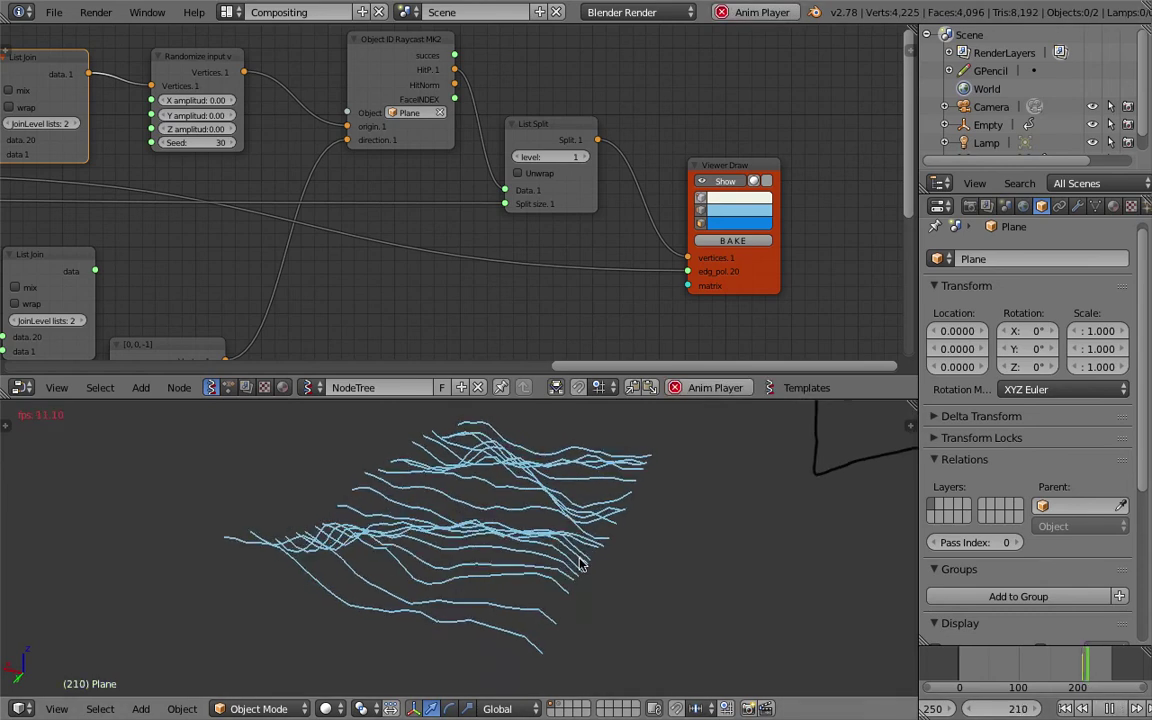
middle_click_drag(552, 564, 527, 485)
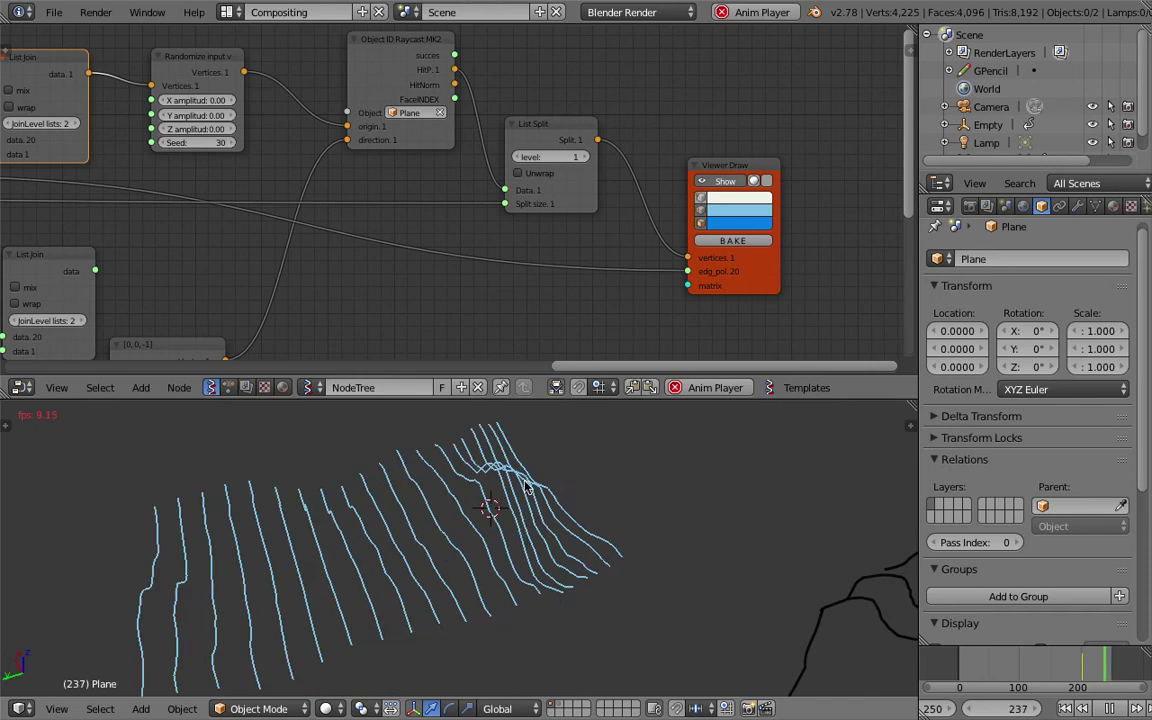
key("alt+a")
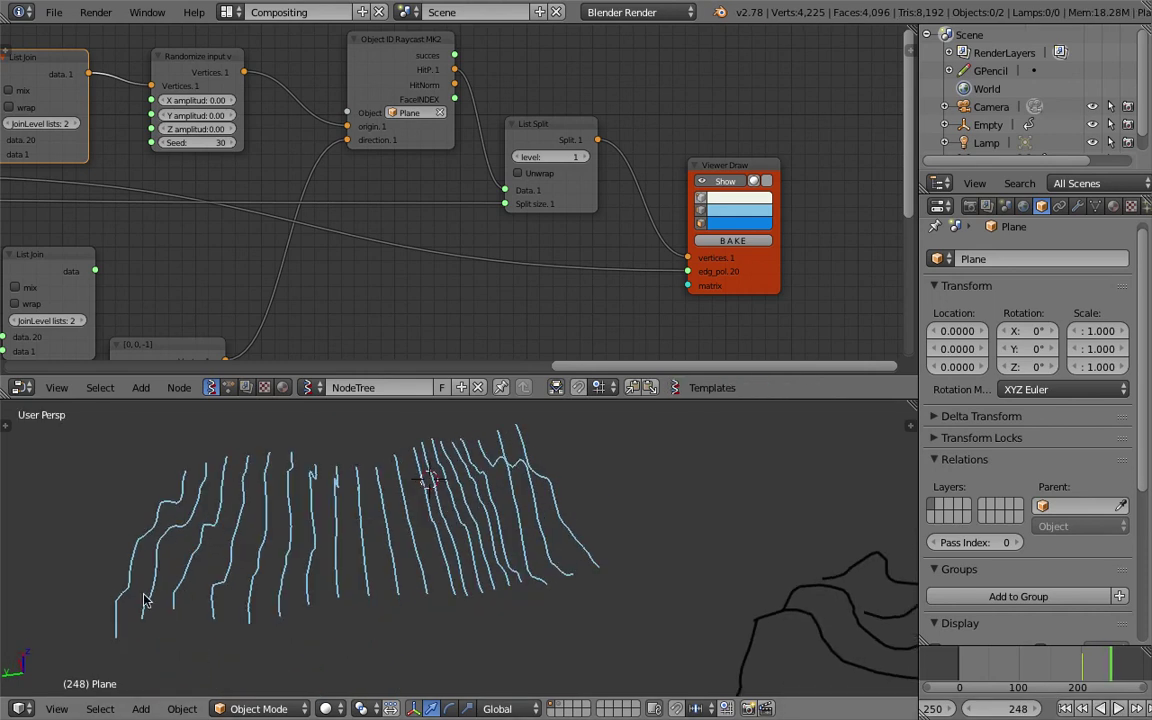
middle_click_drag(556, 541, 576, 568)
middle_click_drag(293, 571, 410, 566)
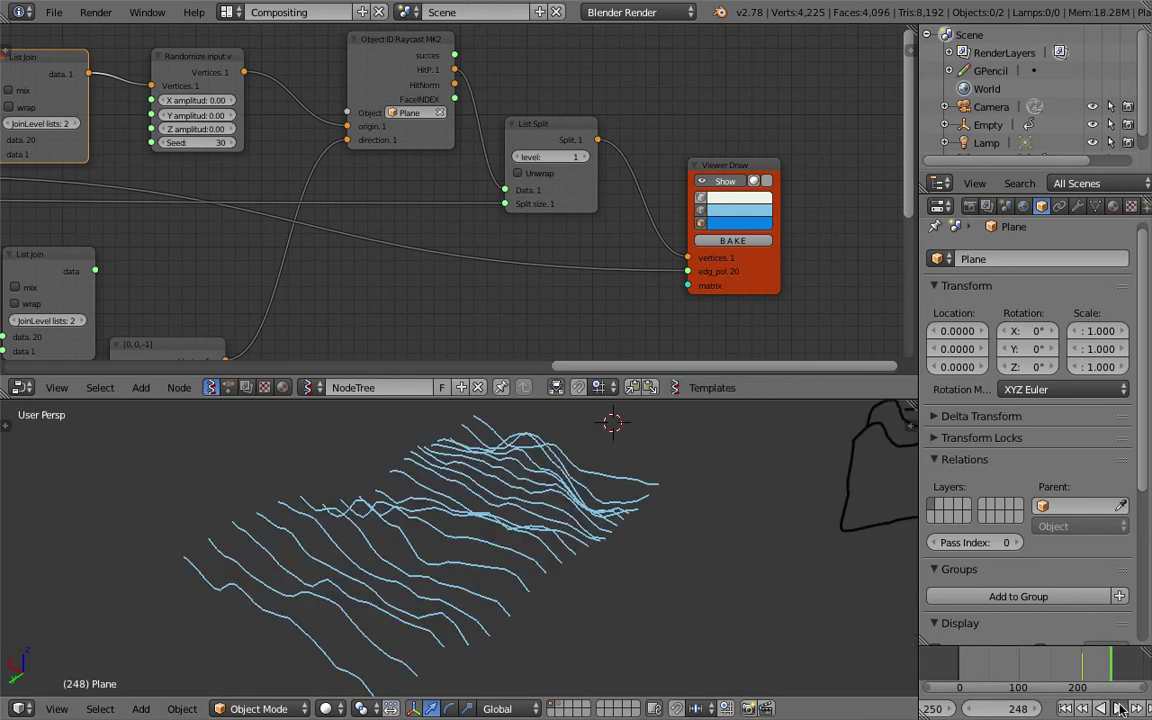
left_click(1120, 708)
left_click(1120, 708)
mouse_move(627, 576)
middle_mouse_down()
mouse_move(602, 573)
mouse_move(645, 588)
middle_mouse_up()
left_click(645, 590)
Save the file, then review the complete node tree and the projected lines up close.
scroll(610, 190, "down", 5)
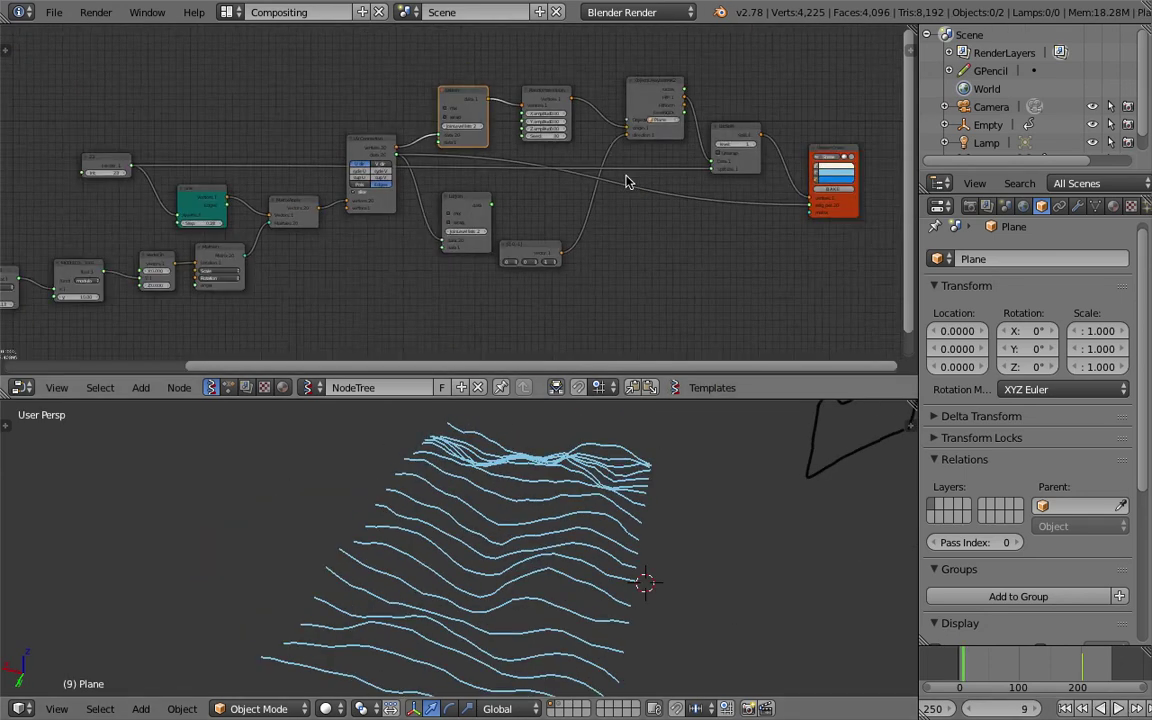
key("ctrl+s")
left_click(536, 204)
middle_click_drag(514, 200, 735, 167)
scroll(633, 180, "up", 2)
middle_click_drag(619, 180, 561, 201)
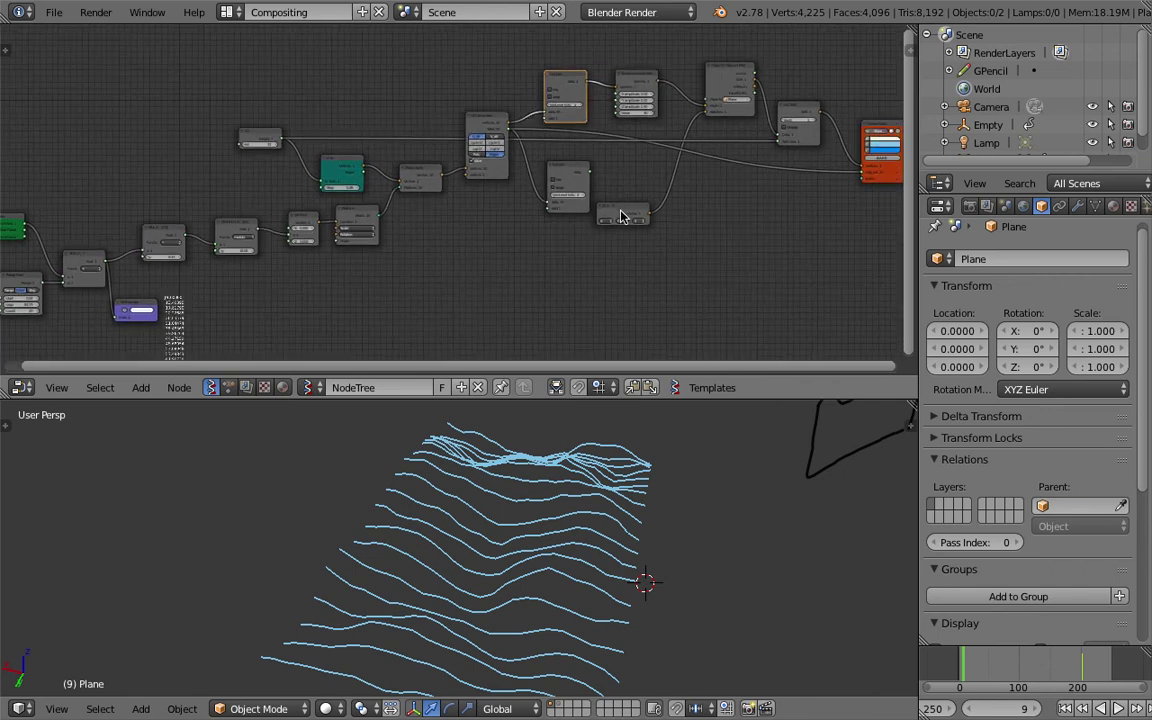
mouse_move(630, 560)
middle_mouse_down()
mouse_move(604, 525)
mouse_move(398, 494)
mouse_move(594, 499)
mouse_move(572, 523)
mouse_move(283, 517)
mouse_move(591, 510)
middle_mouse_up()
scroll(586, 520, "up", 3)
scroll(572, 523, "down", 4)
scroll(573, 509, "up", 3)
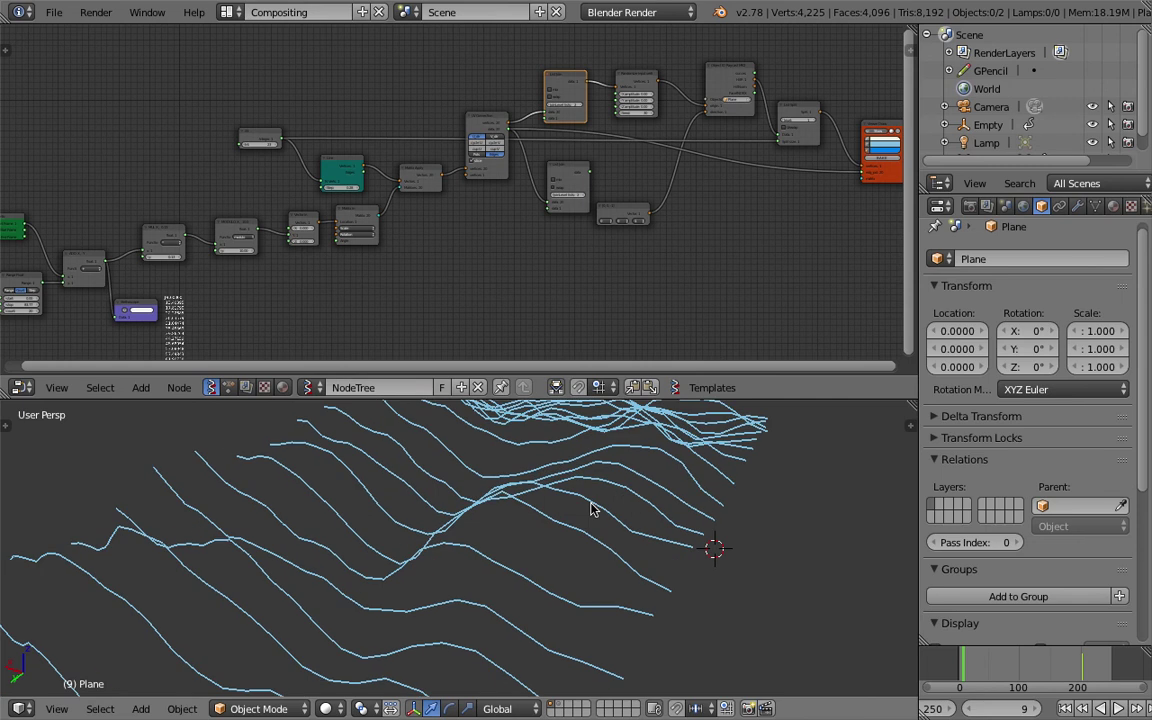